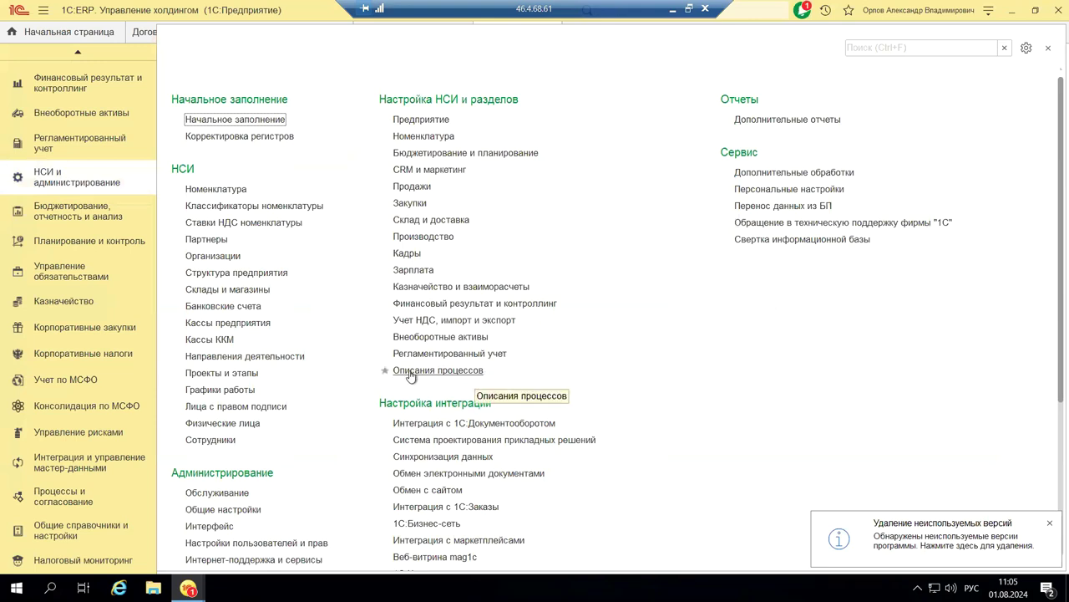
Open the treasury settings (Настройки казначейства) from the Казначейство section and close the RUONIA 1M quote card.
left_click(87, 307)
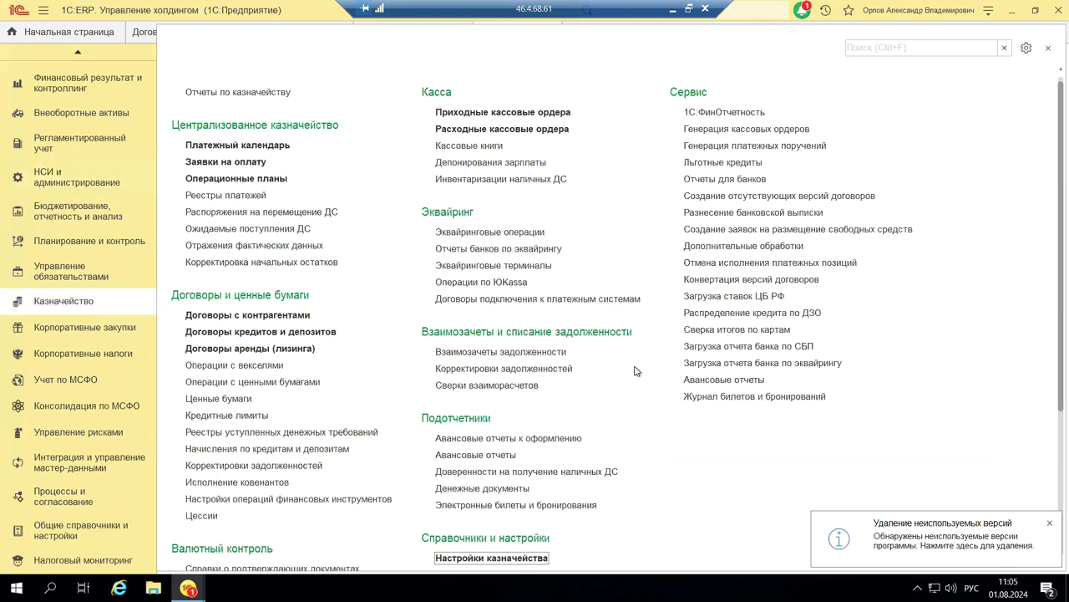
scroll(633, 369, "down", 1)
scroll(632, 369, "down", 3)
scroll(632, 369, "down", 1)
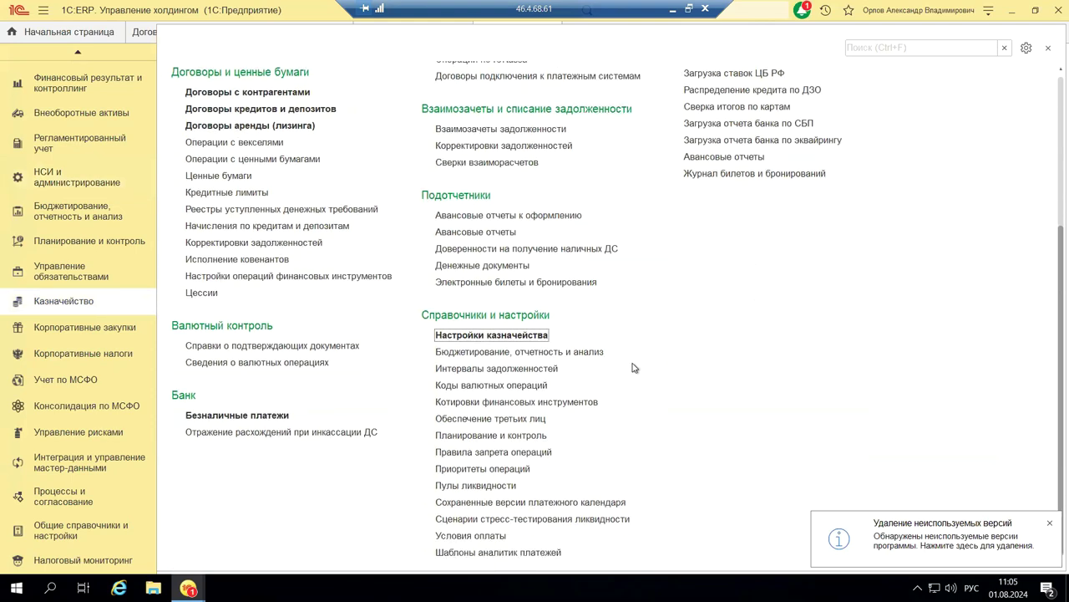
left_click(493, 335)
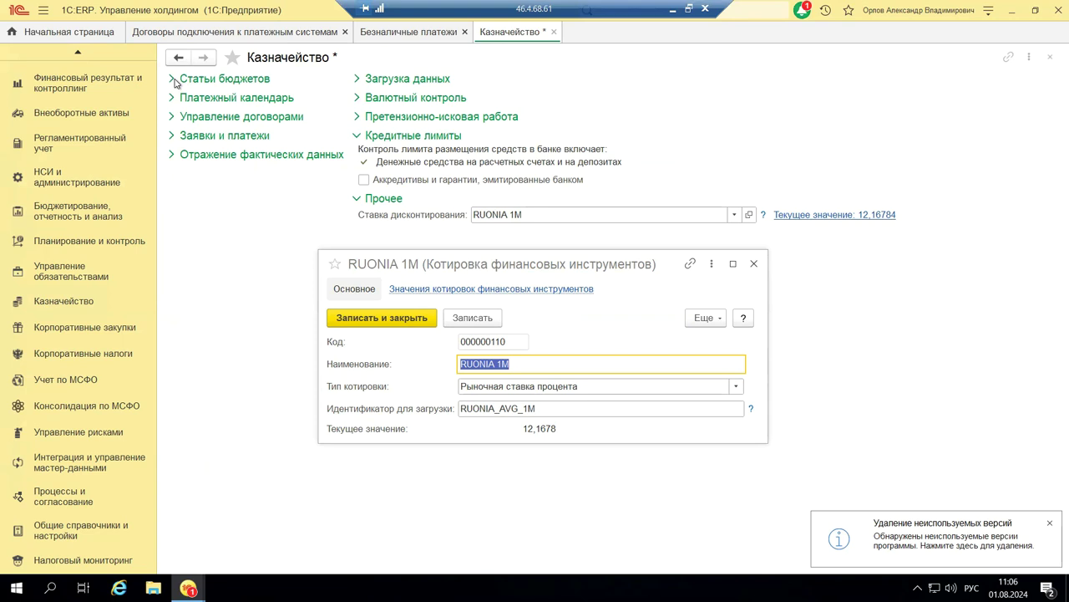
left_click(753, 263)
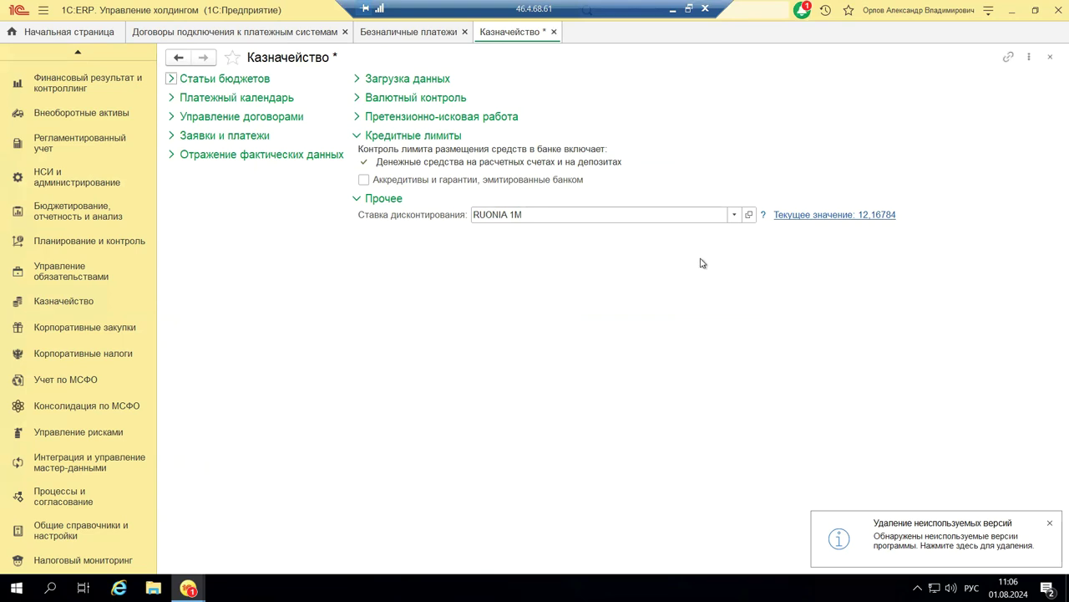
Review the budget items assigned to БДДС, Расход operations and to Кредит полученный contract schedules, then close the form.
left_click(209, 80)
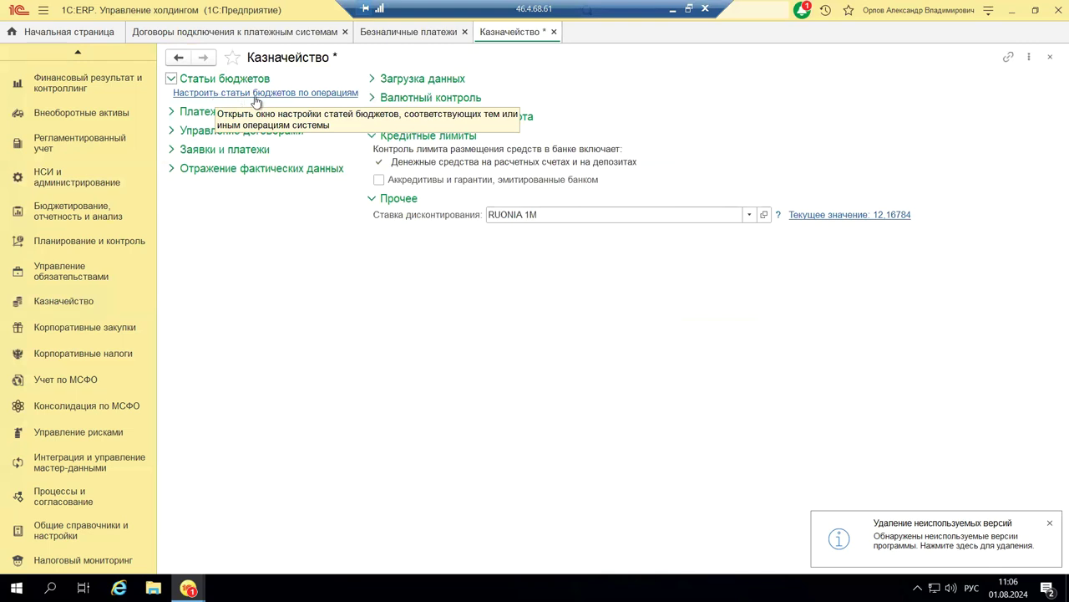
left_click(338, 98)
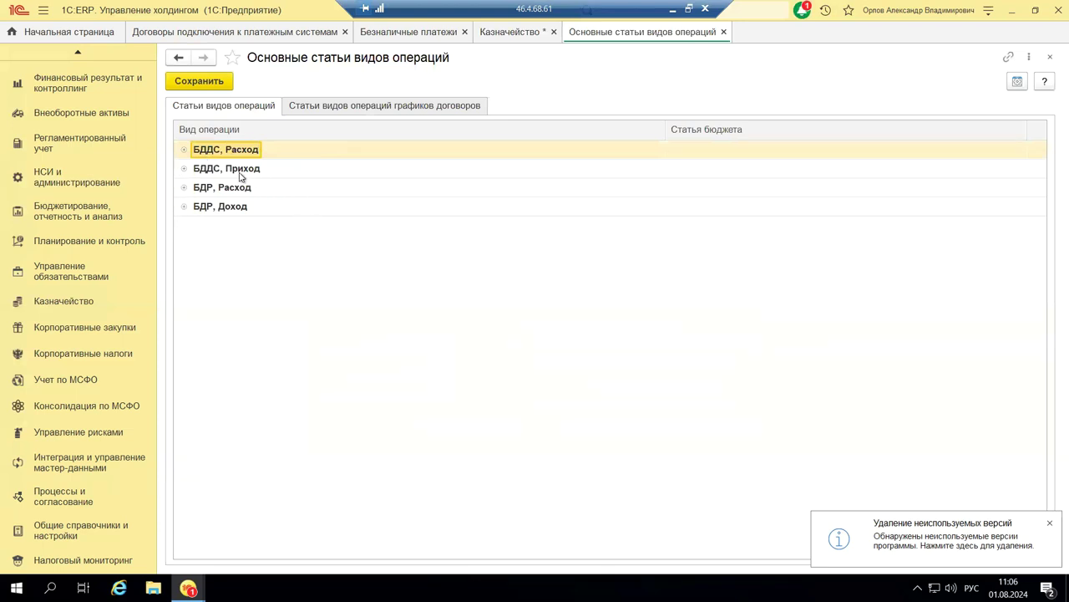
left_click(185, 150)
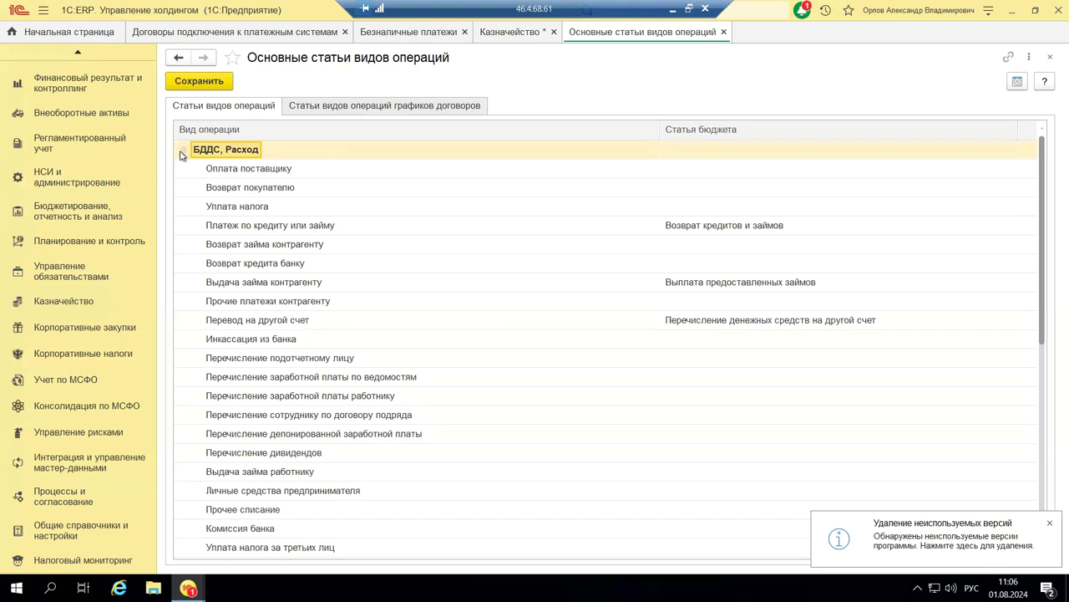
left_click(349, 107)
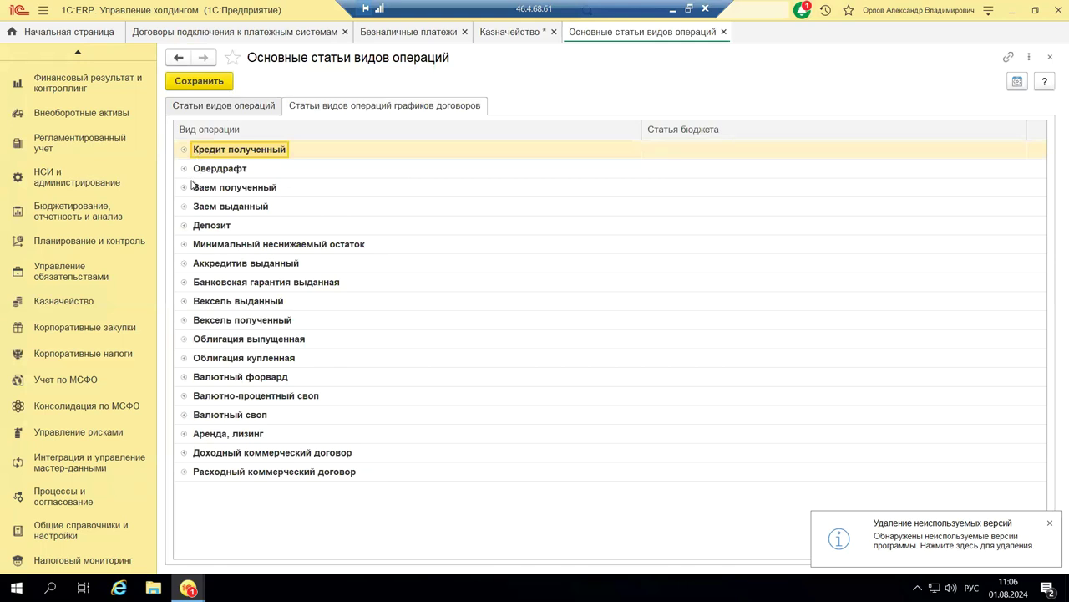
left_click(183, 149)
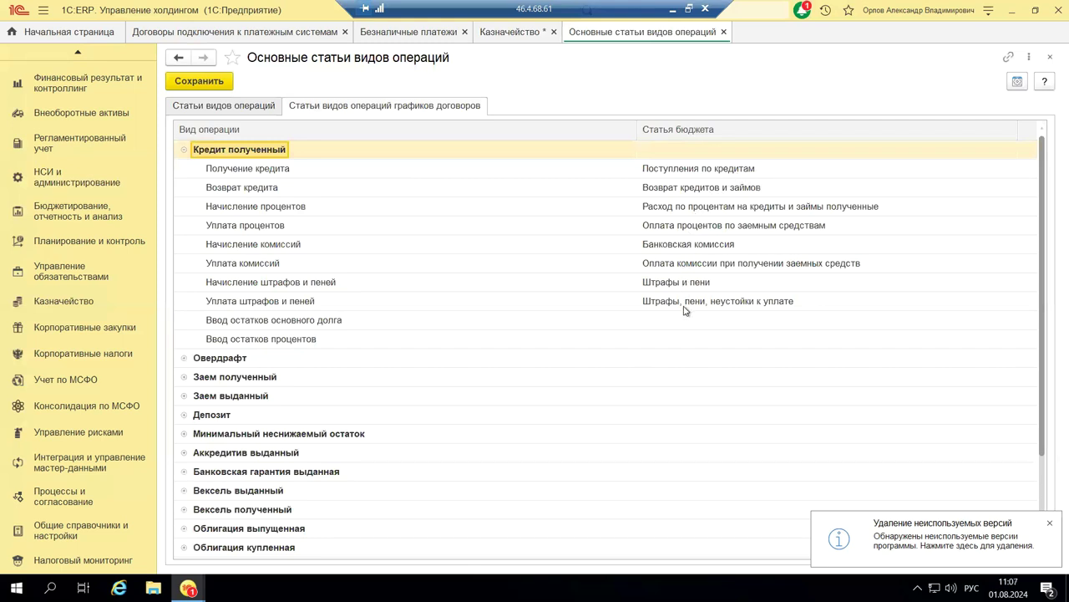
left_click(1050, 57)
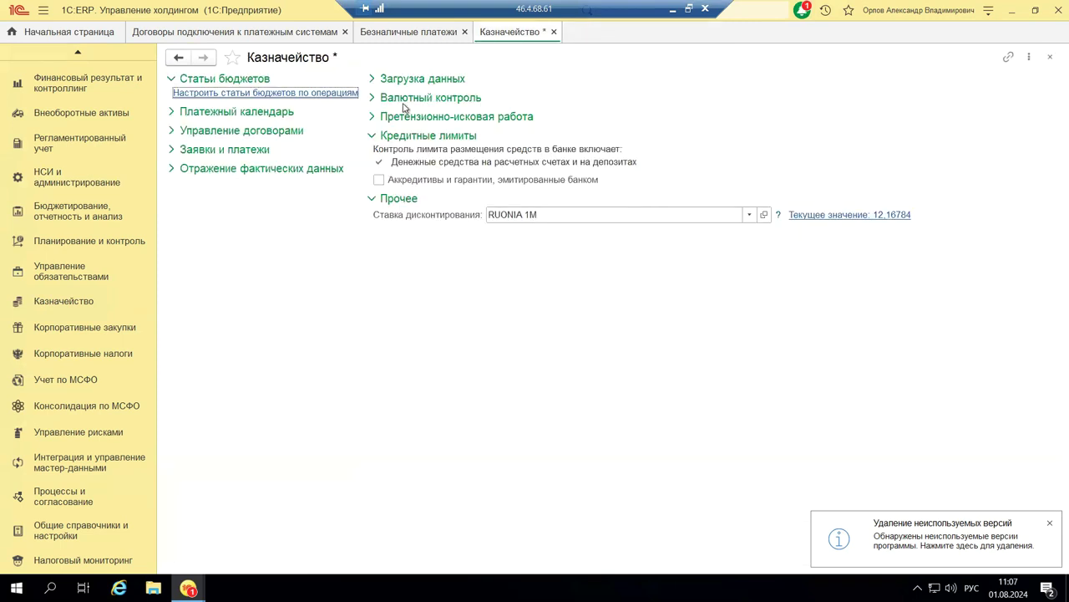
Expand the Платежный календарь settings and read the help on the short-term planning horizon.
left_click(170, 112)
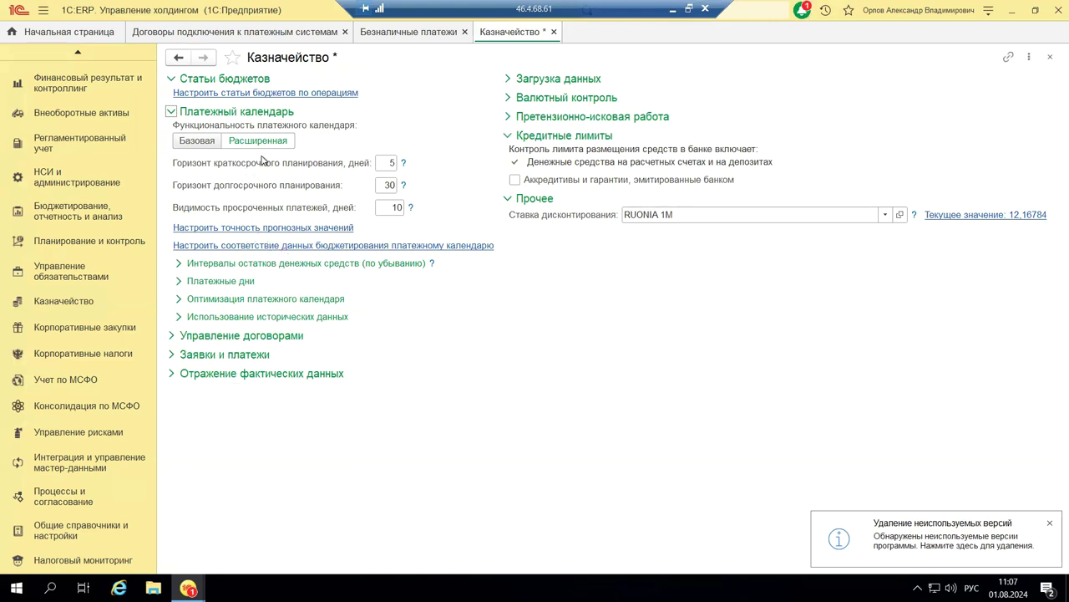
left_click(404, 165)
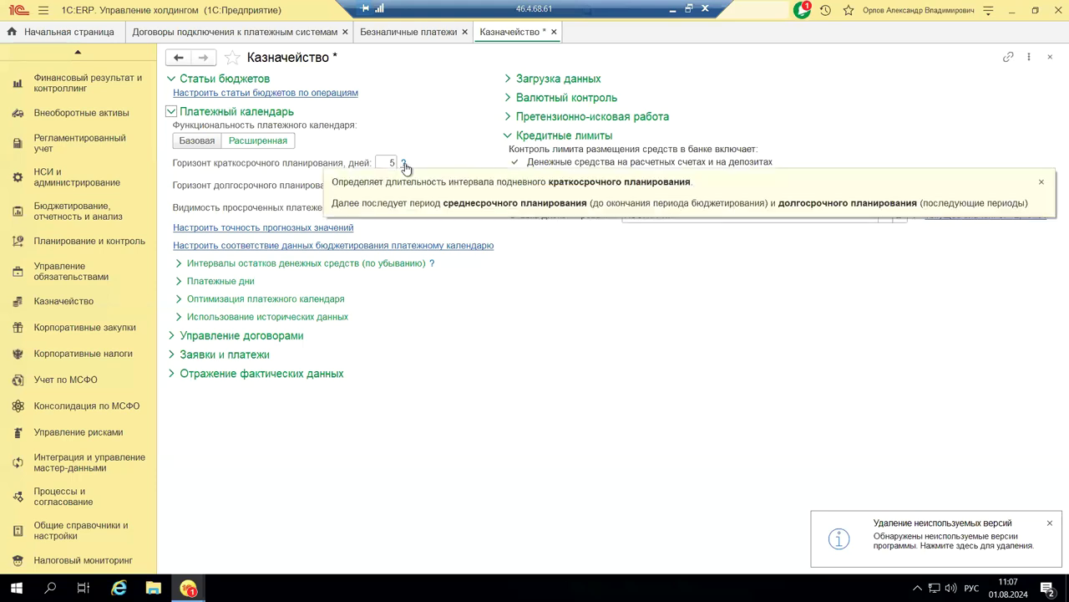
left_click(1044, 182)
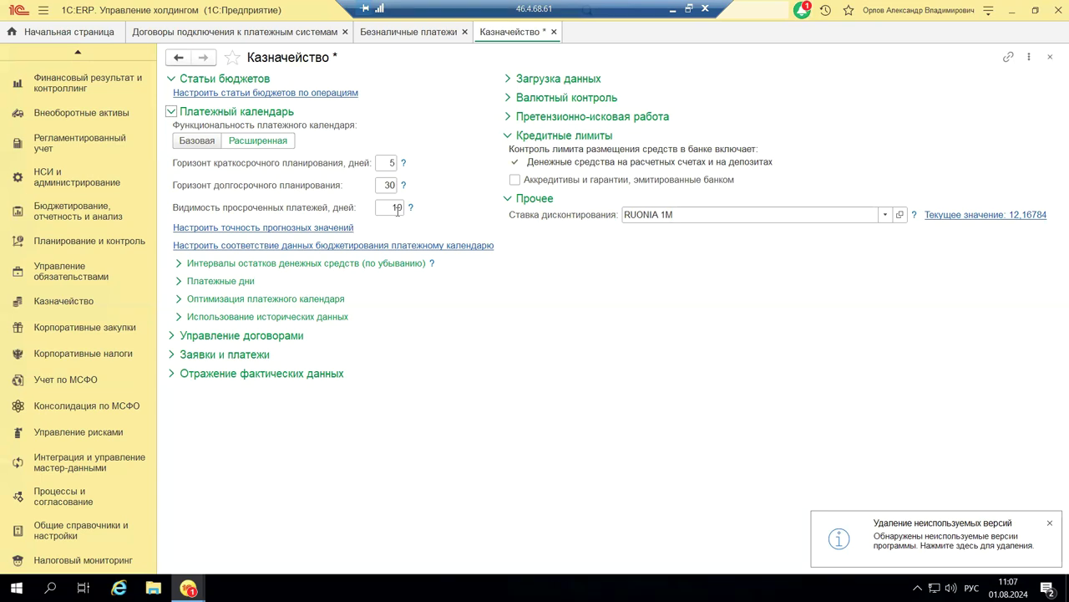
Inspect the forecast accuracy settings and the mapping of budgeting data to the payment calendar, closing each without changes.
left_click(263, 227)
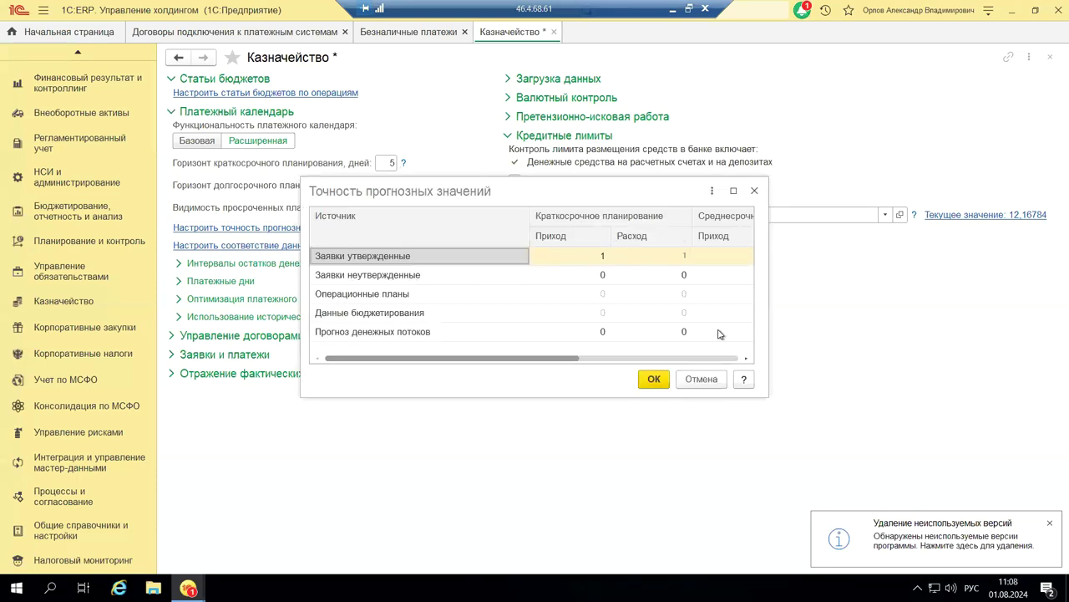
left_click(752, 193)
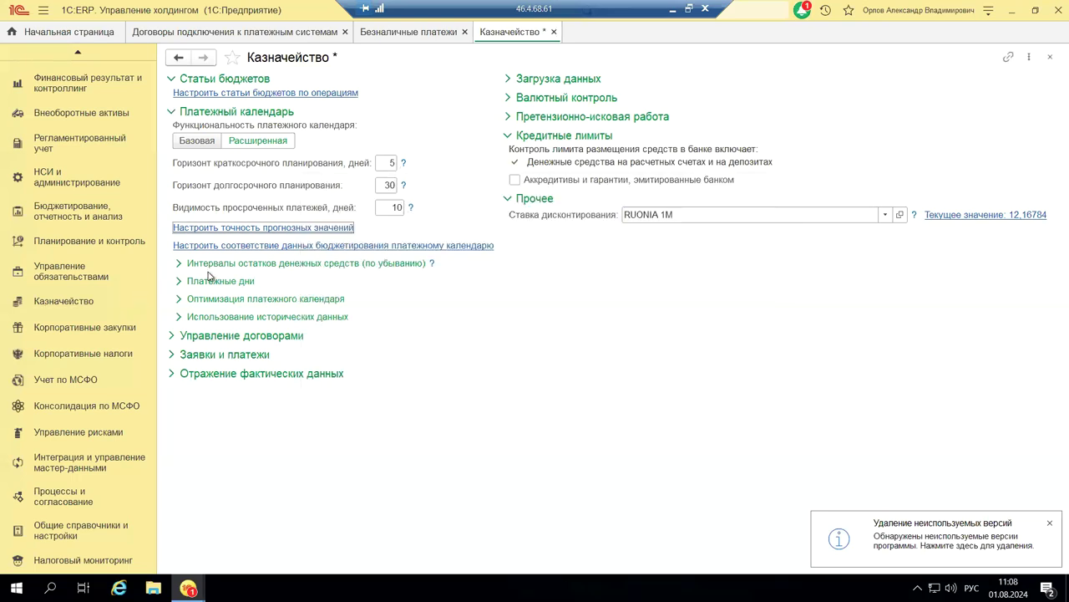
left_click(271, 247)
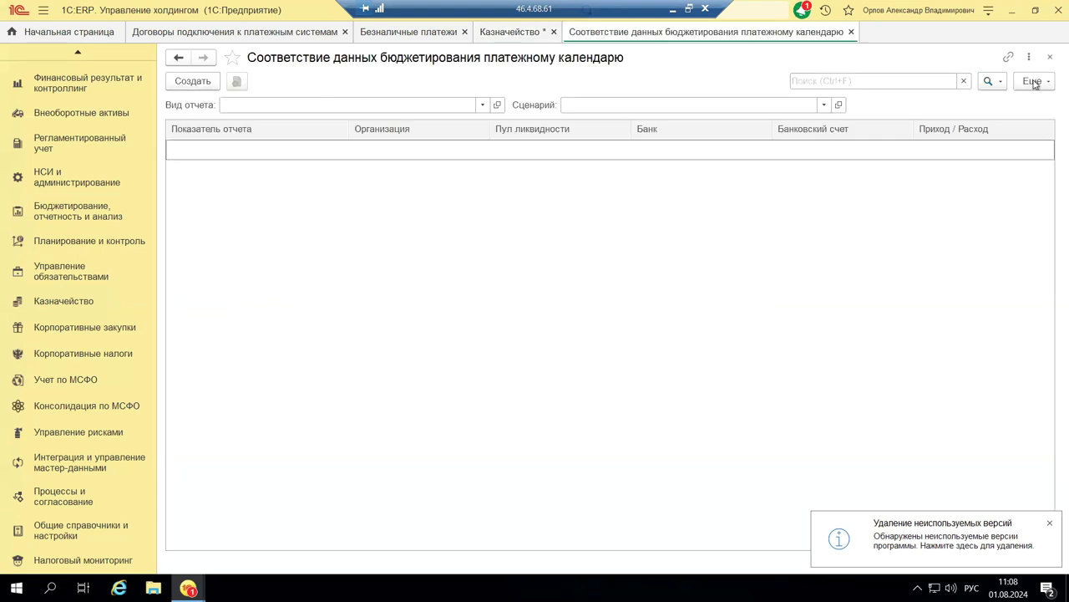
left_click(1049, 59)
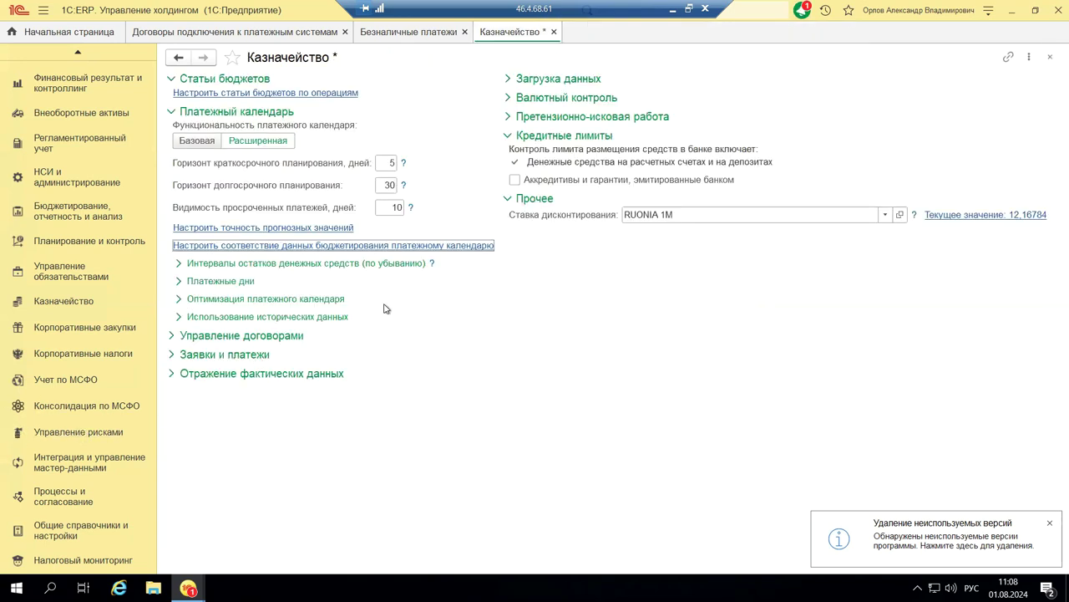
Review the payment calendar's cash balance intervals, payment days, optimisation and historical data settings.
left_click(179, 264)
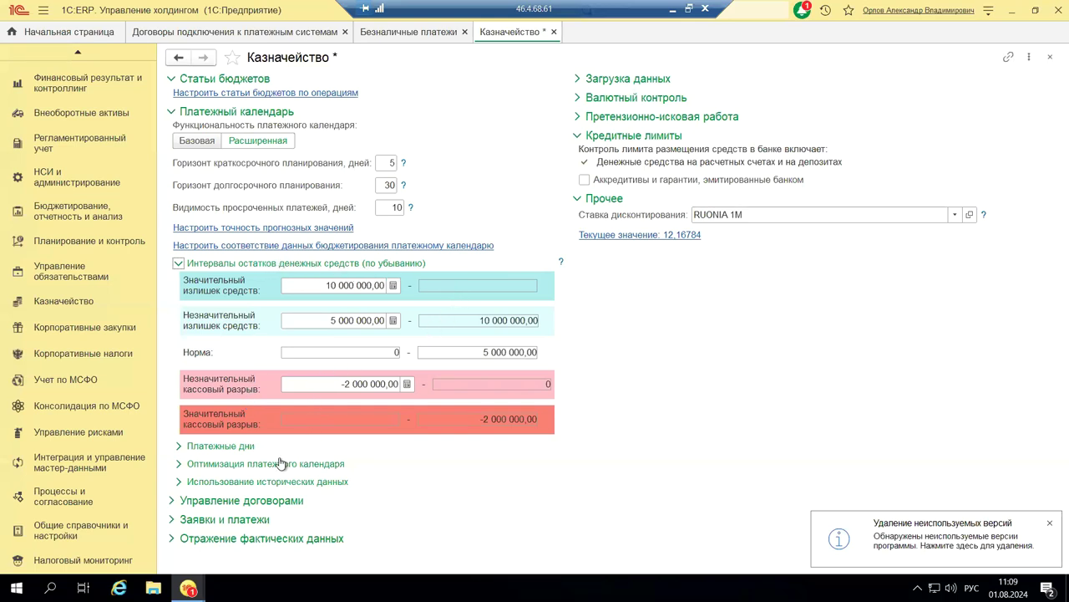
left_click(209, 448)
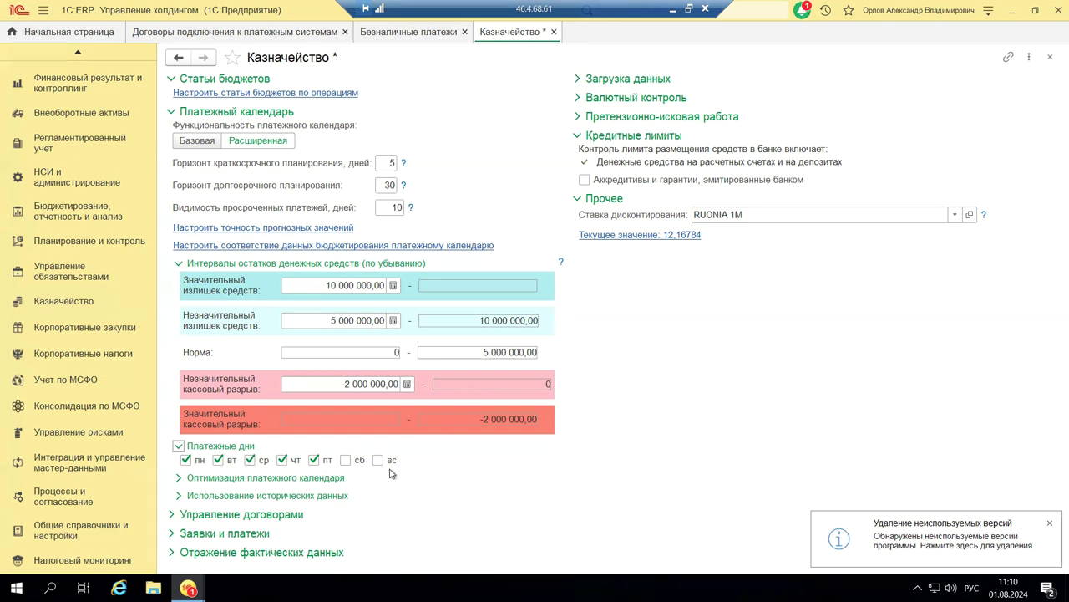
left_click(178, 482)
left_click(178, 479)
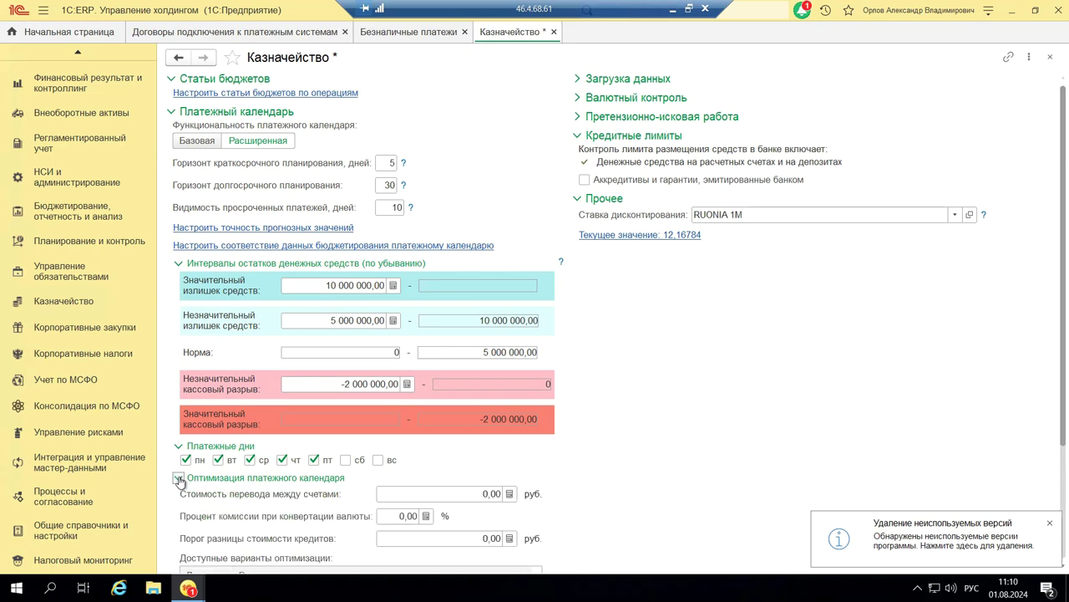
scroll(785, 433, "down", 4)
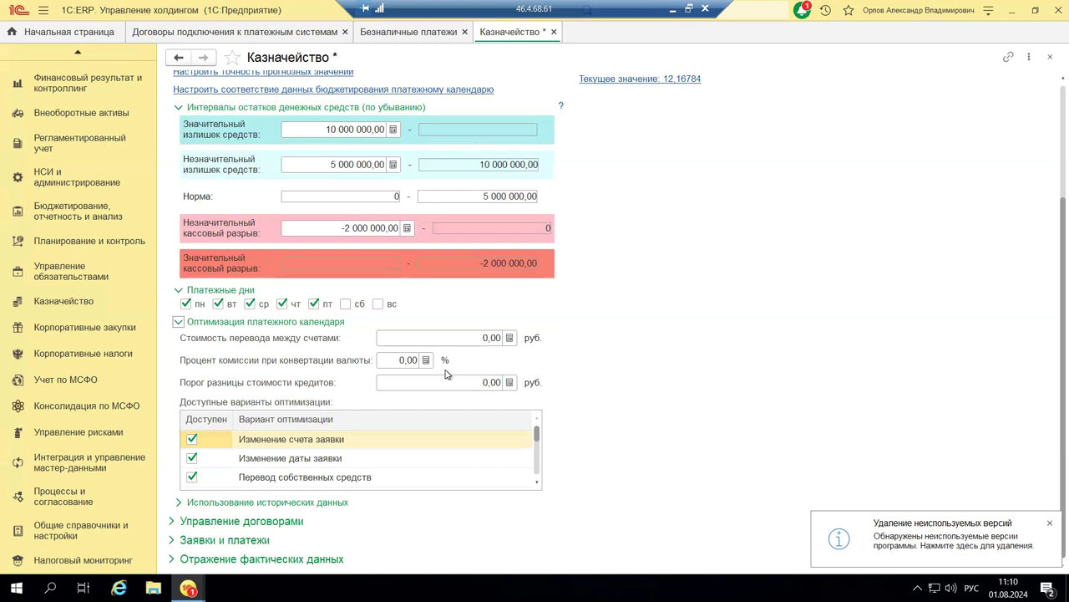
left_click(176, 503)
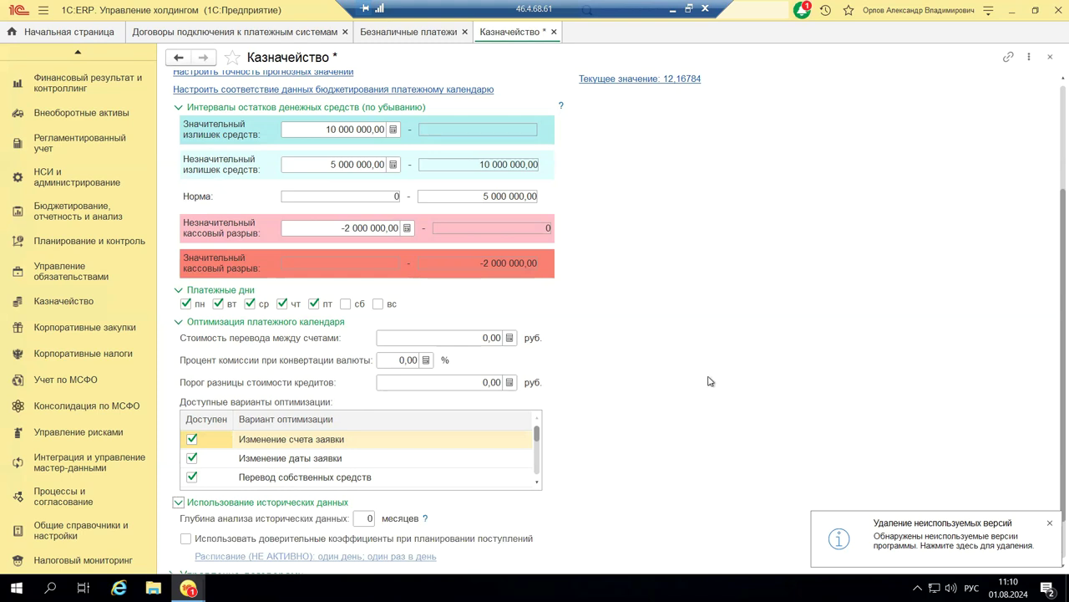
scroll(709, 381, "down", 1)
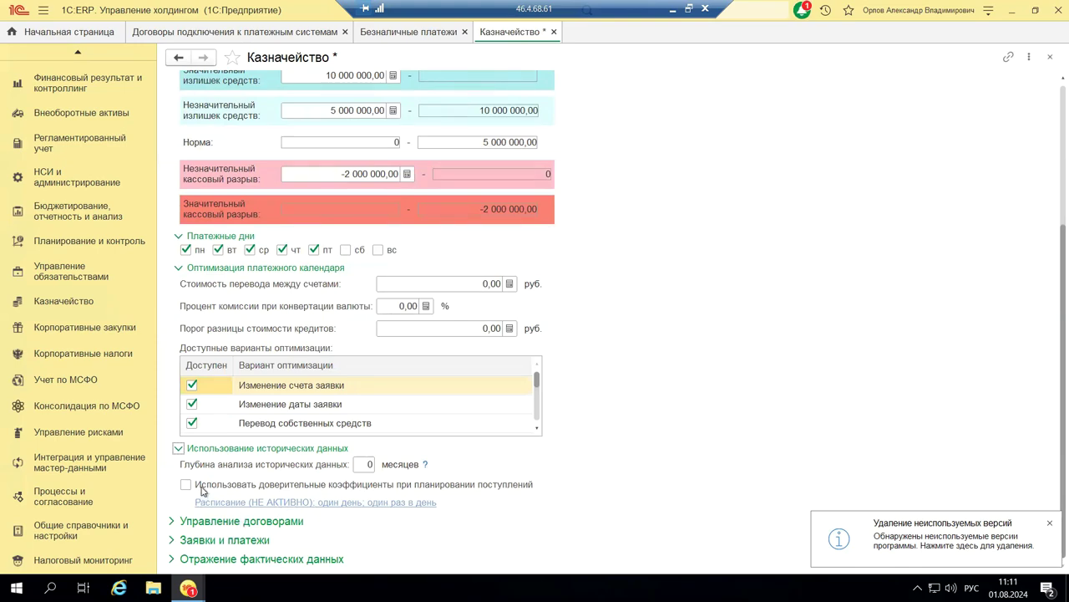
Collapse the Платежный календарь and Статьи бюджетов settings groups.
scroll(224, 364, "up", 5)
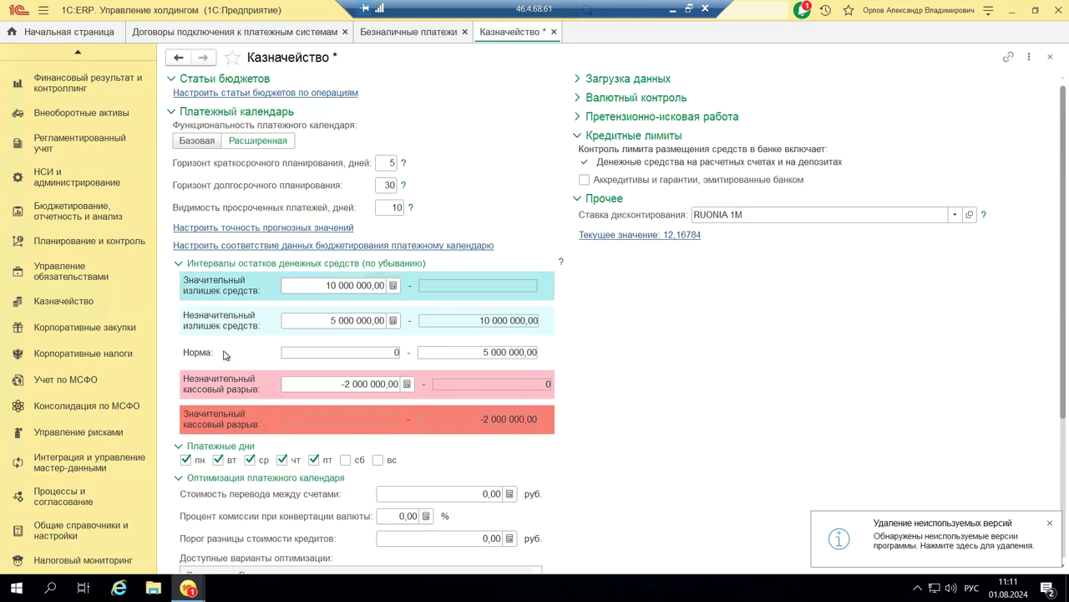
left_click(171, 112)
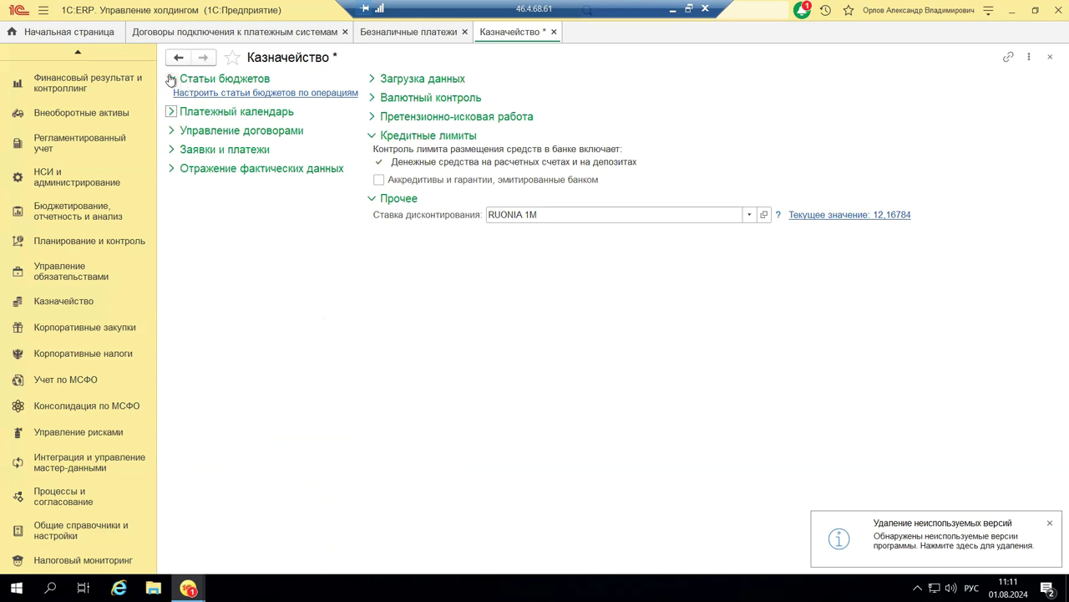
left_click(170, 80)
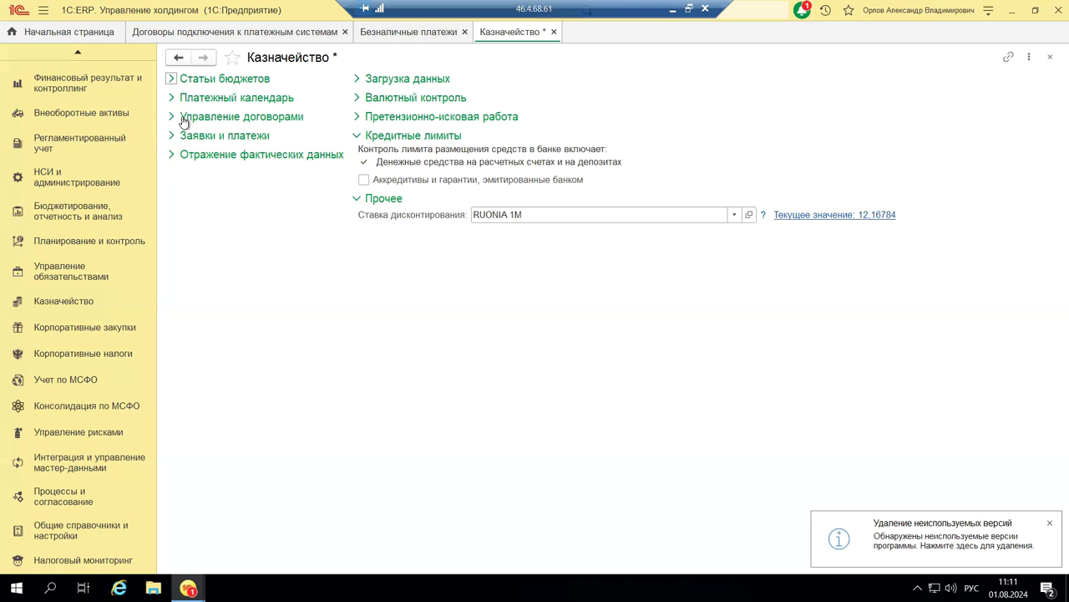
Review the Управление договорами settings and the general, daily, weekly and monthly parameters of the schedule-updating job, leaving it unchanged.
left_click(172, 117)
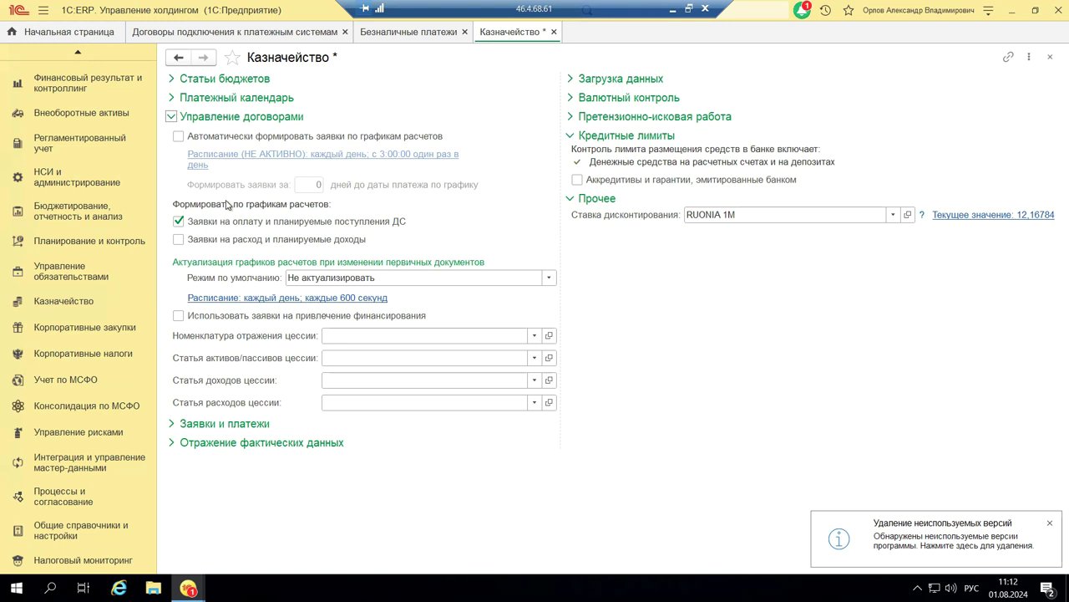
left_click(241, 301)
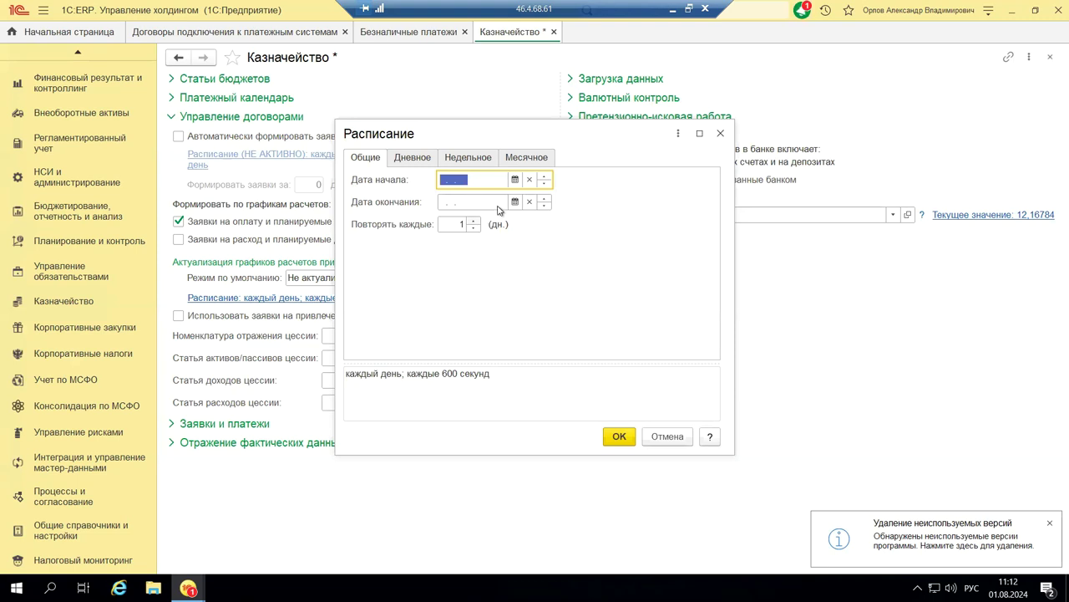
left_click(406, 157)
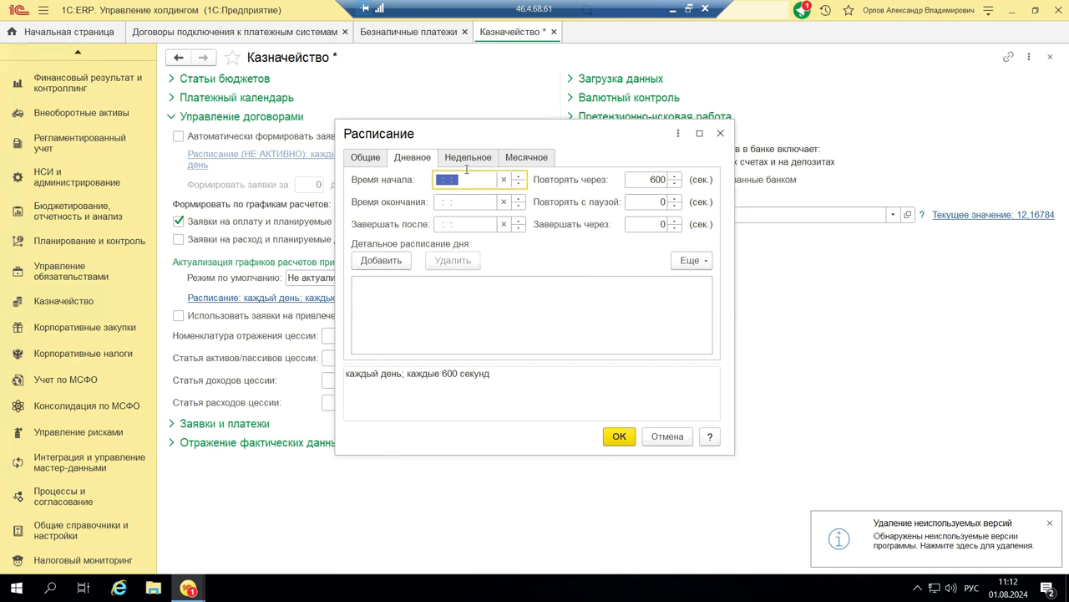
left_click(466, 157)
left_click(499, 157)
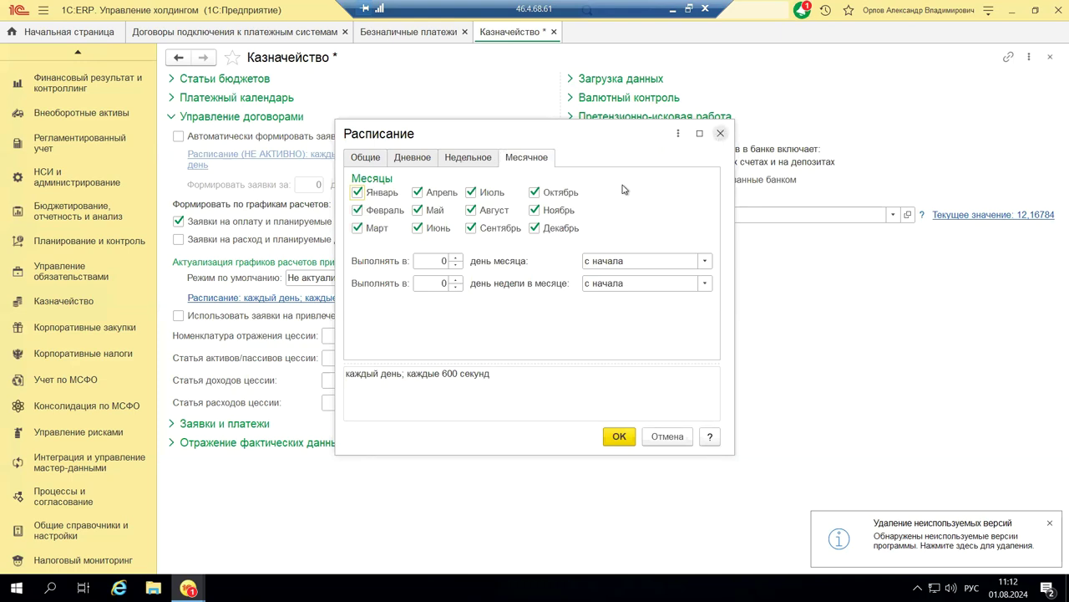
key("Escape")
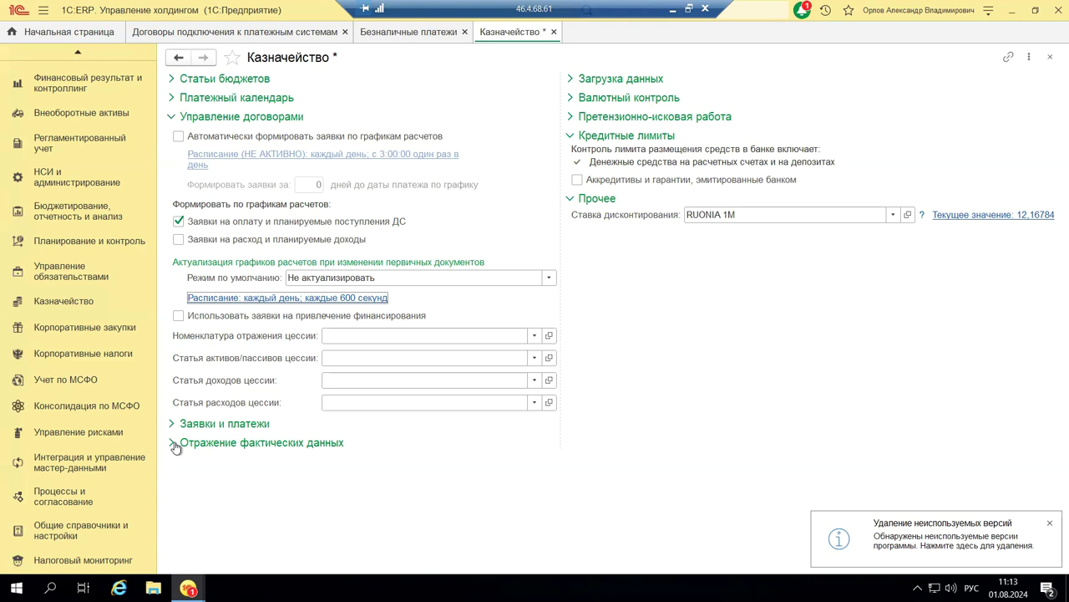
Switch to the Демо-база 2.5.17 1С:ERP window and examine the commands in its Казначейство section.
mouse_move(188, 588)
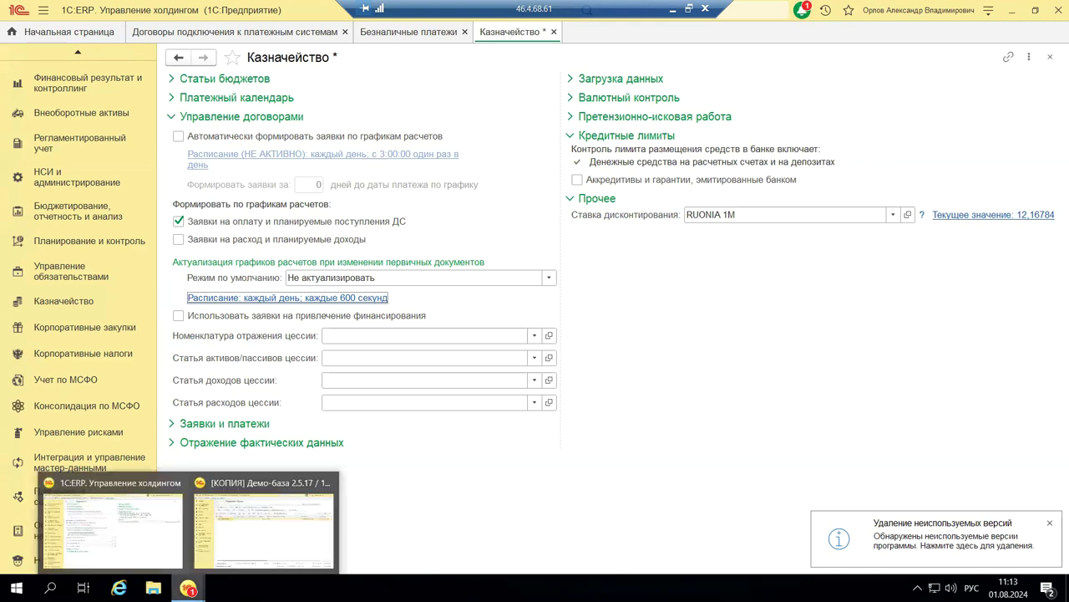
left_click(219, 541)
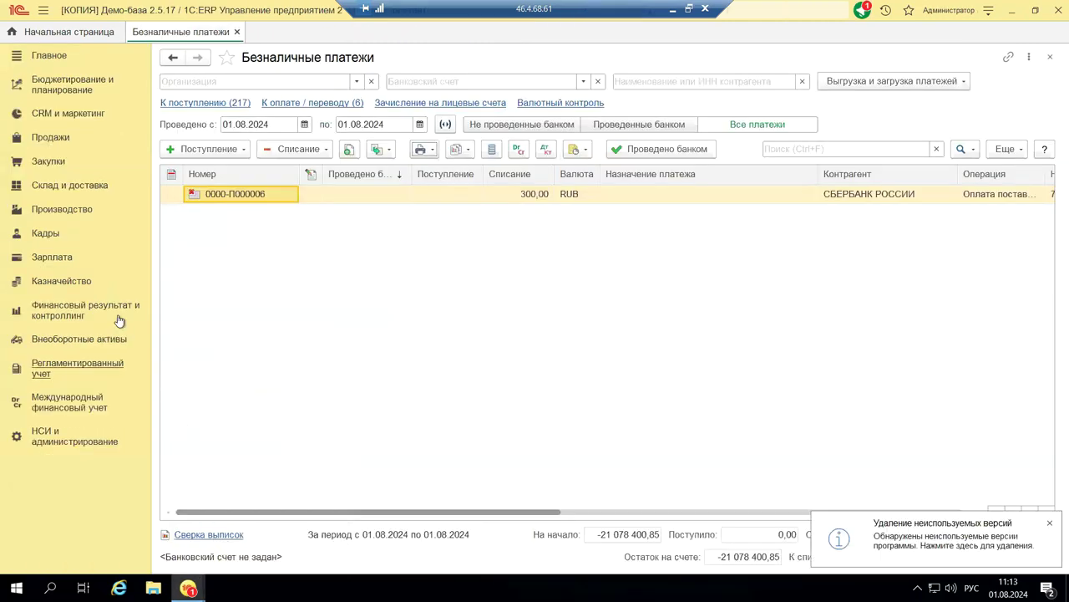
left_click(80, 282)
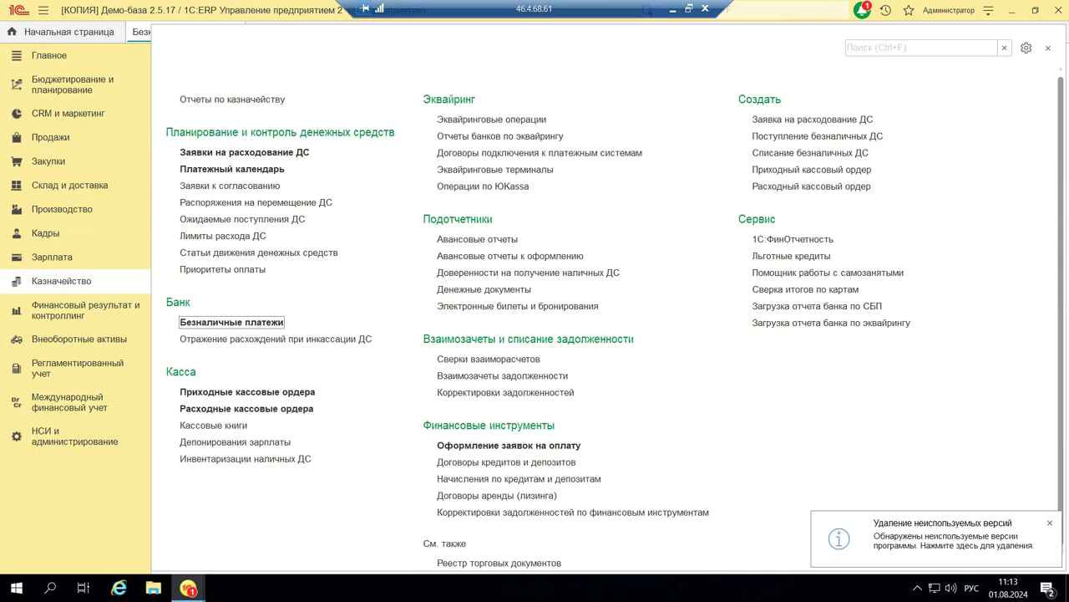
mouse_move(188, 589)
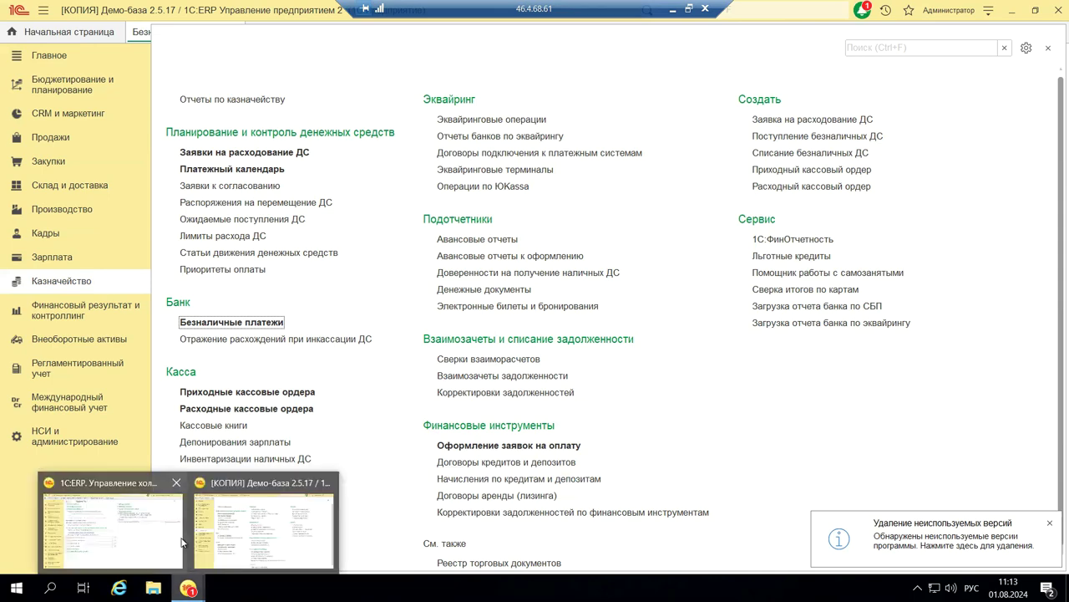
Switch to the 1С:ERP. Управление холдингом window and open the counterparty contract «АП Договор продвижения товаров в сети Интернет» from the Казначейство section.
left_click(142, 524)
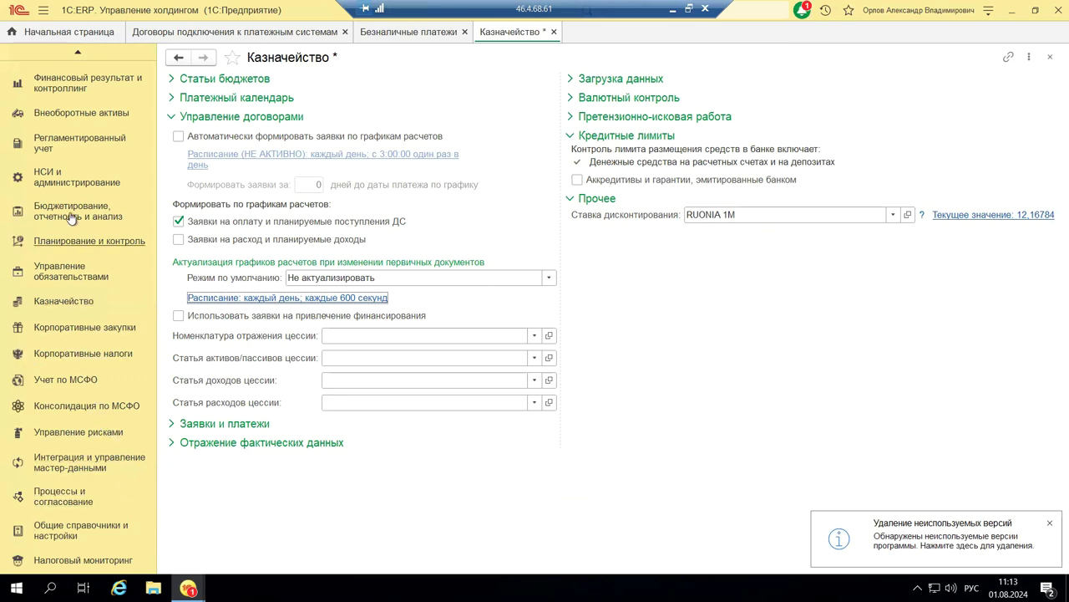
left_click(86, 303)
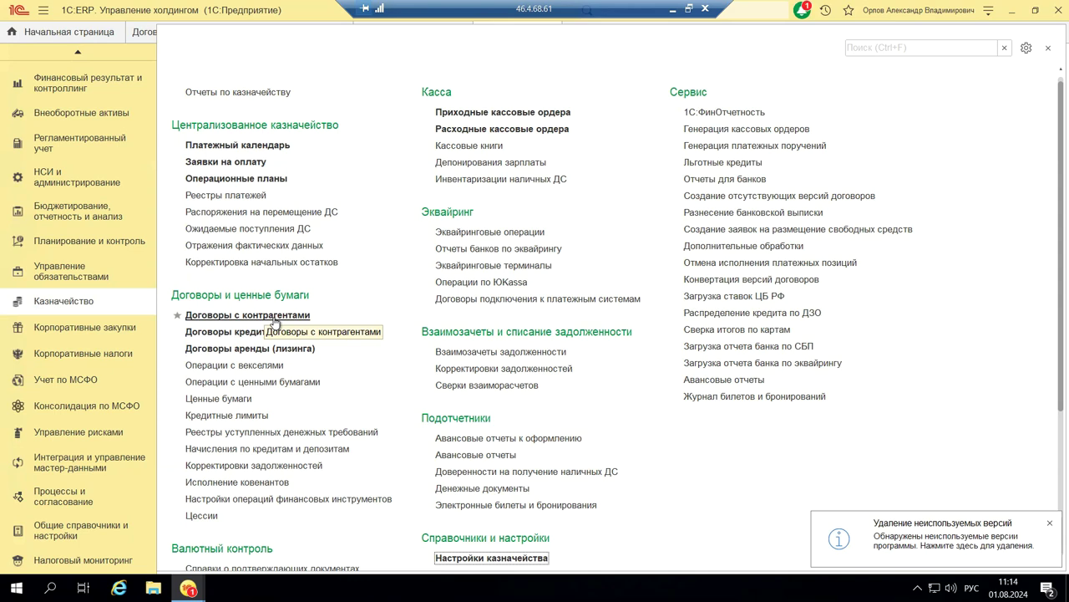
left_click(273, 315)
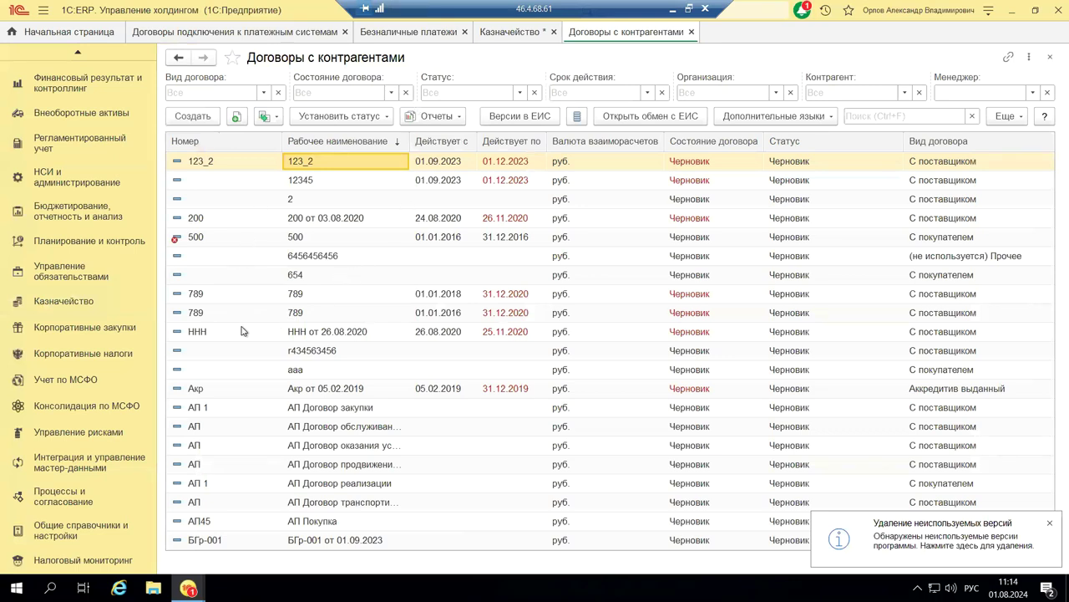
left_click(342, 466)
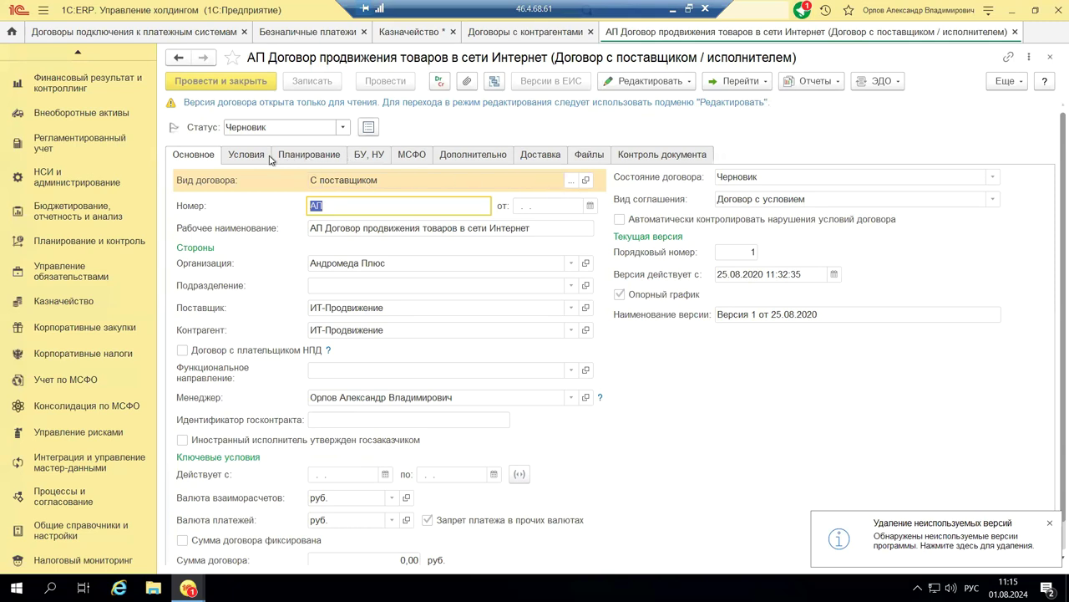
Review the contract's Условия, Планирование, БУ, НУ, Дополнительно and Доставка details, ending back at its Основное details.
left_click(242, 159)
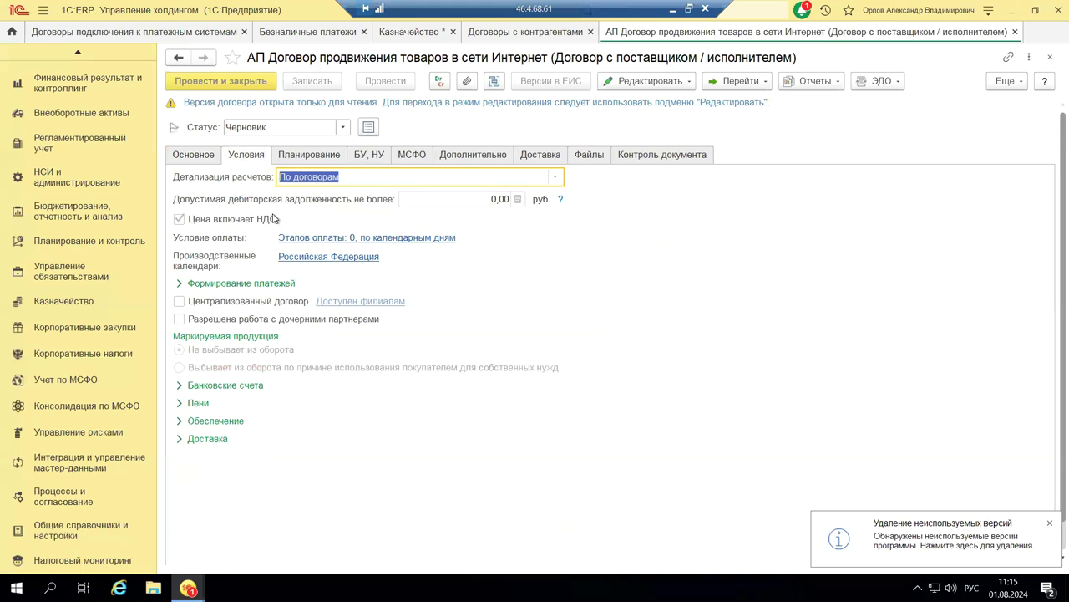
left_click(303, 156)
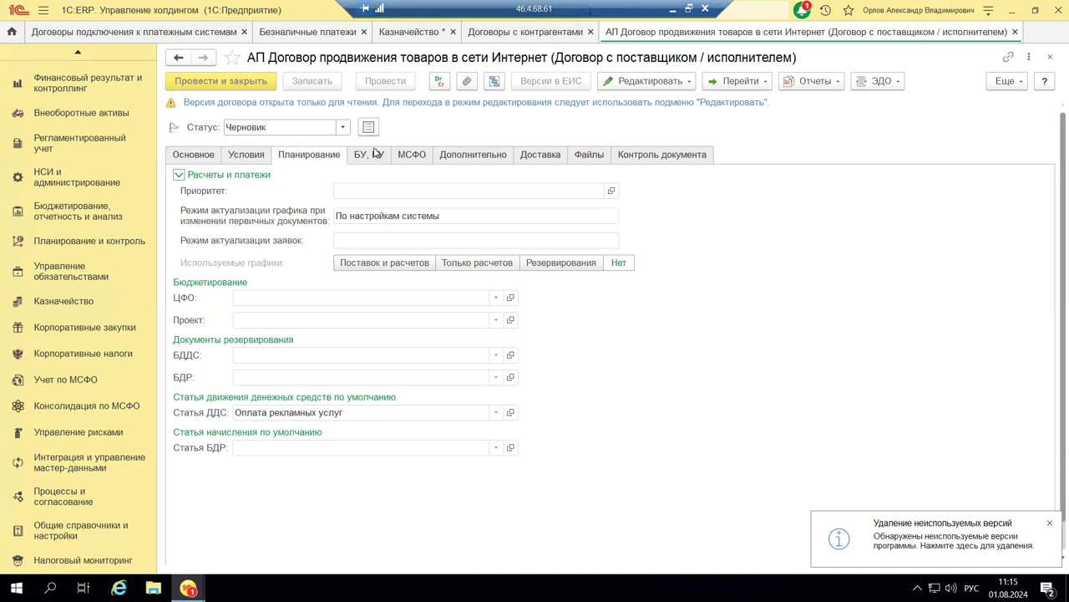
left_click(372, 159)
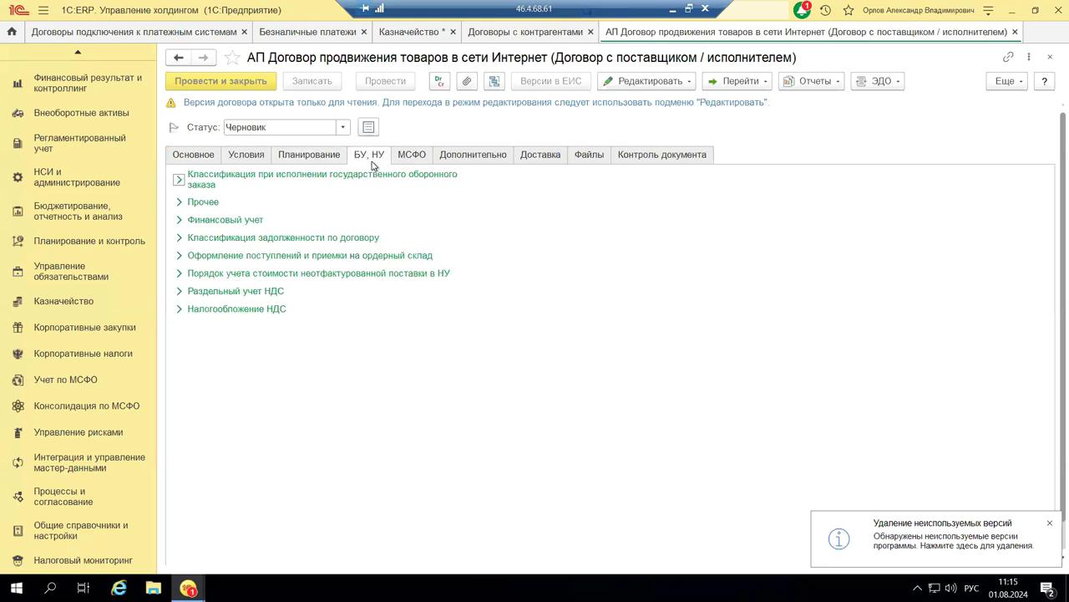
left_click(498, 154)
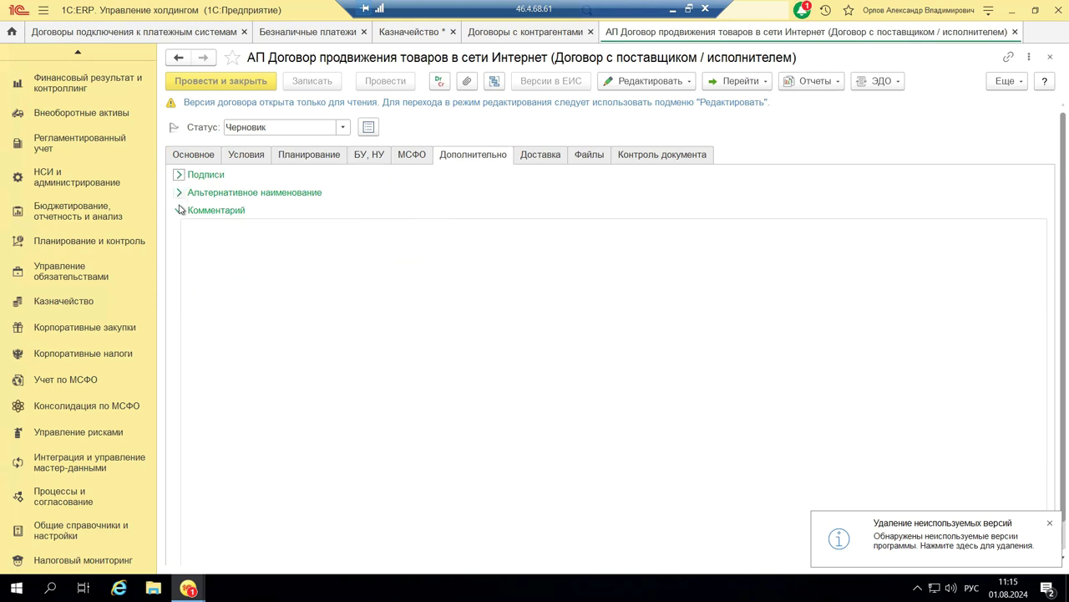
left_click(548, 161)
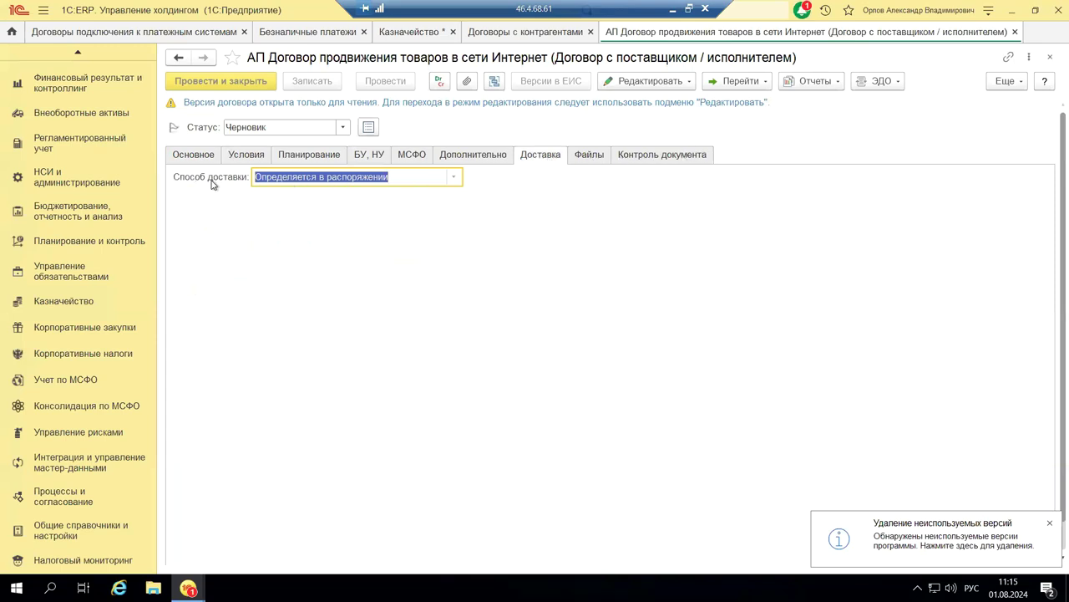
left_click(186, 157)
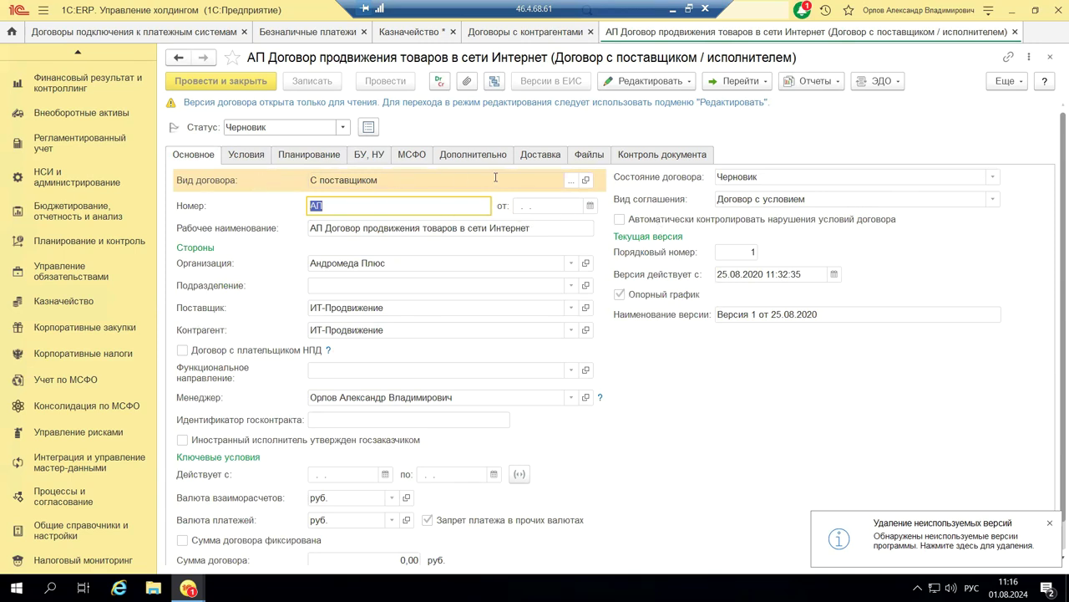
Enable editing of this version of the supplier contract, try to view the Вид договора choices, and close the contract.
left_click(575, 184)
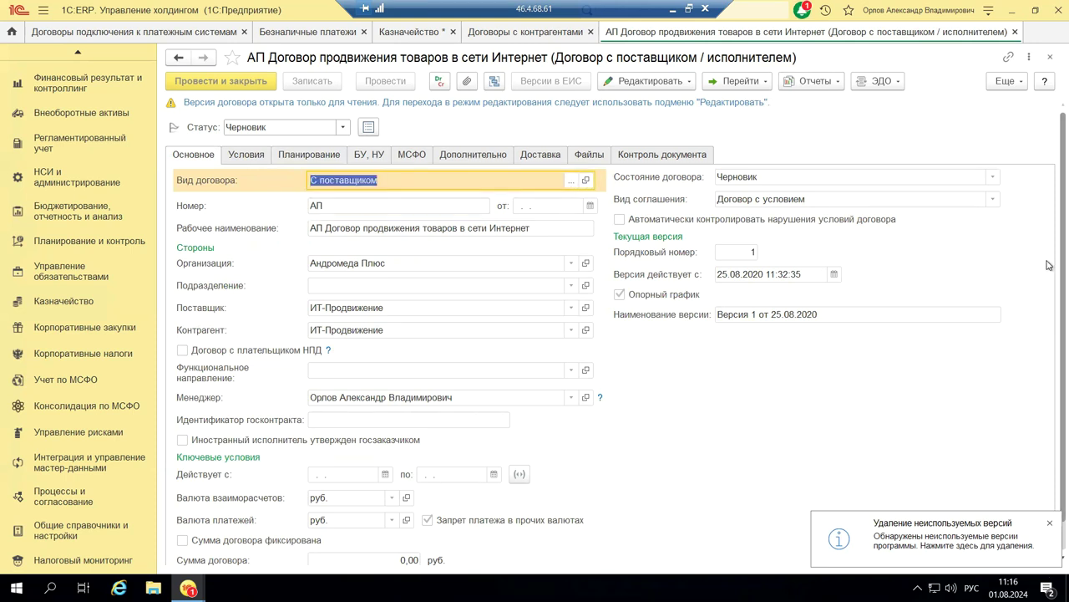
left_click(1005, 80)
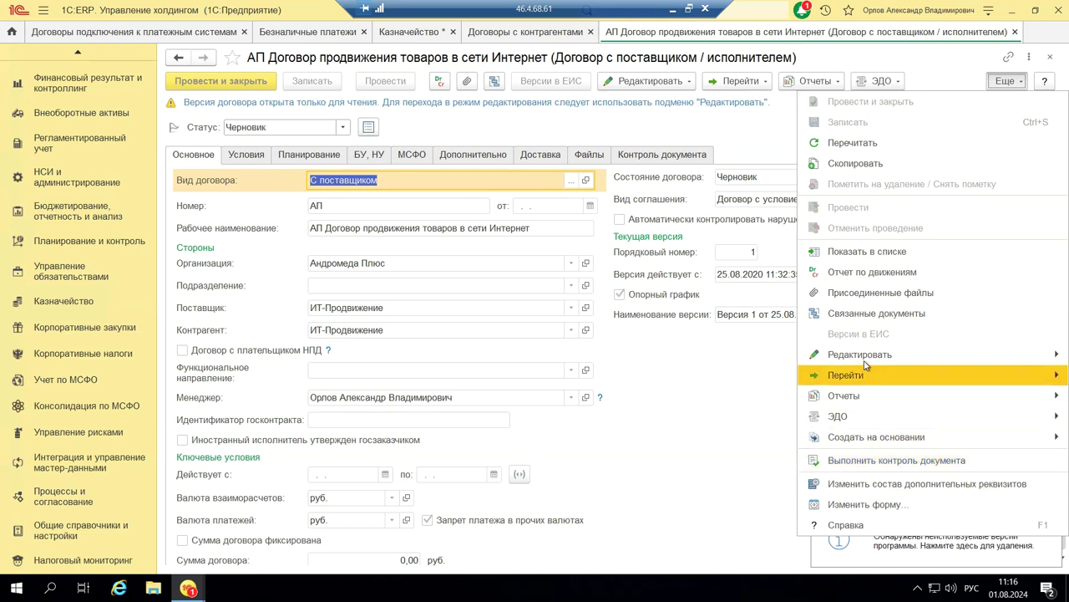
mouse_move(866, 357)
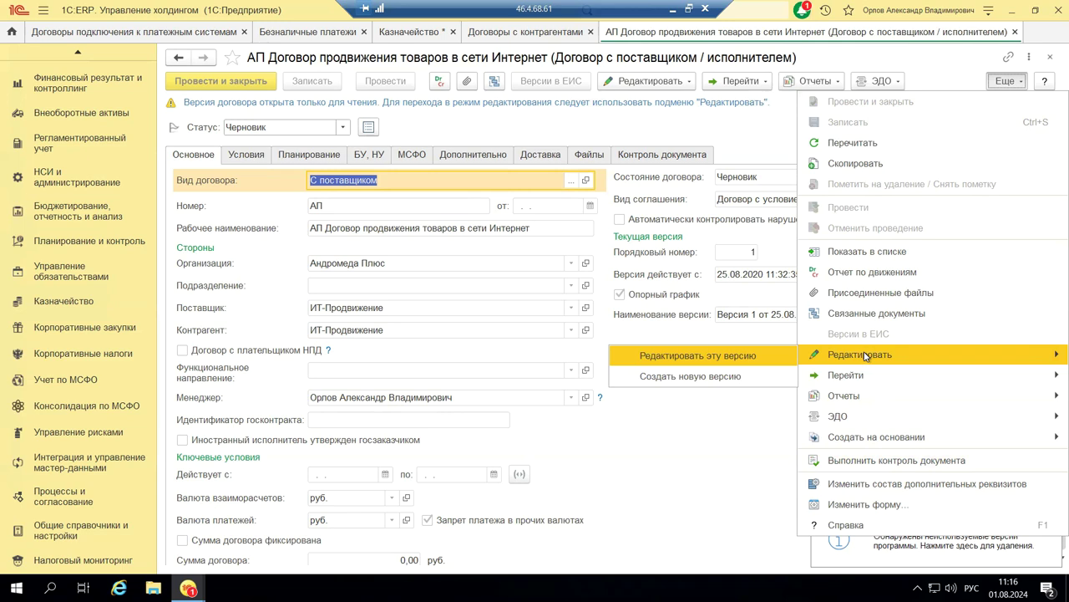
left_click(687, 358)
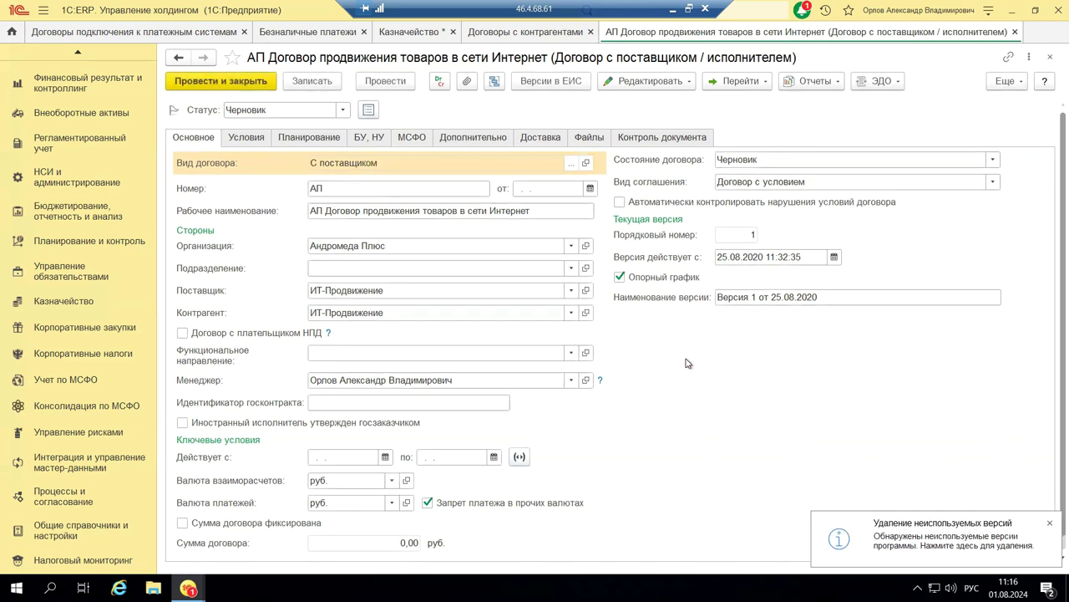
left_click(568, 167)
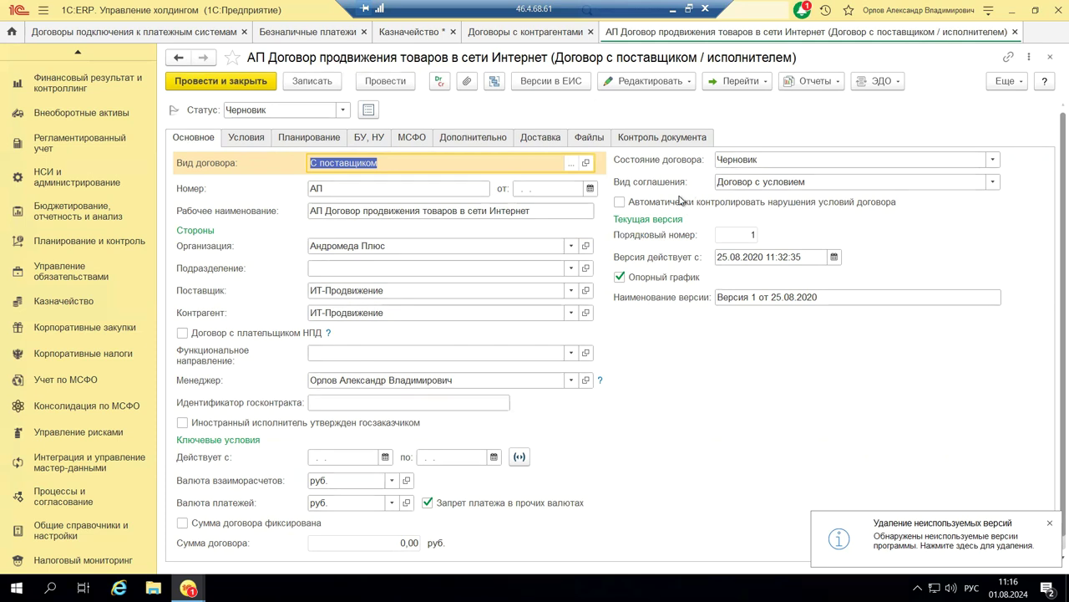
left_click(1050, 55)
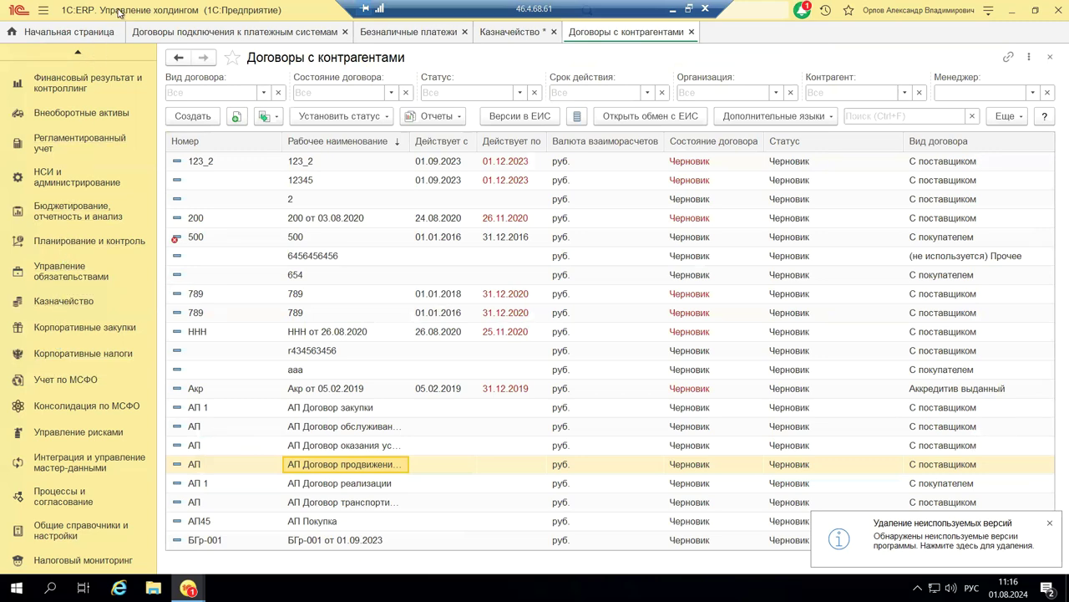
Open the Заем выданный contract between Андромеда Плюс and Венера from Договоры кредитов и депозитов and examine its Вид соглашения and additional commands.
left_click(72, 303)
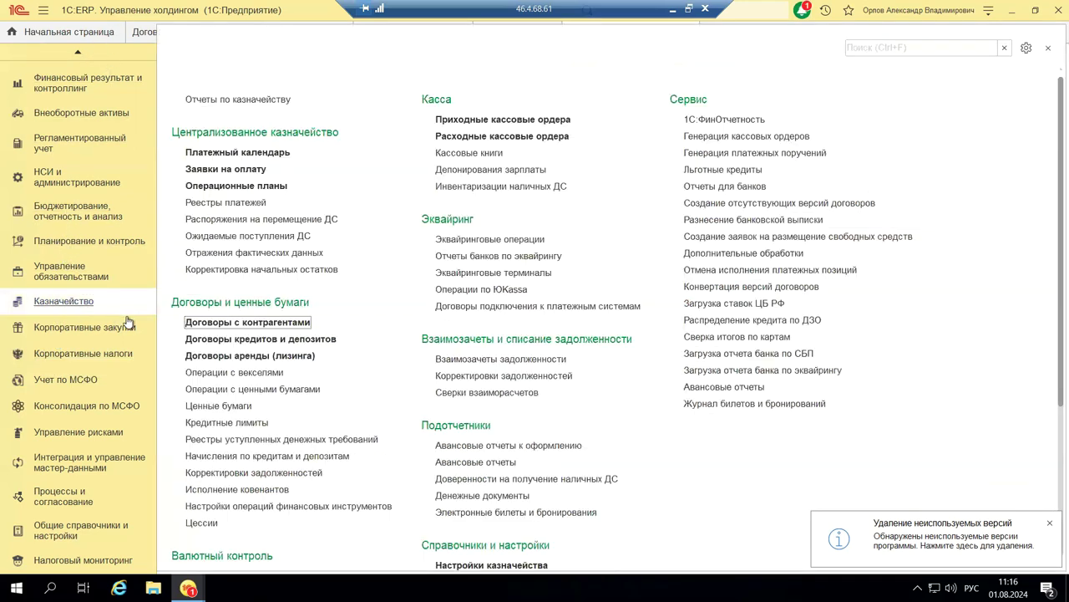
left_click(259, 338)
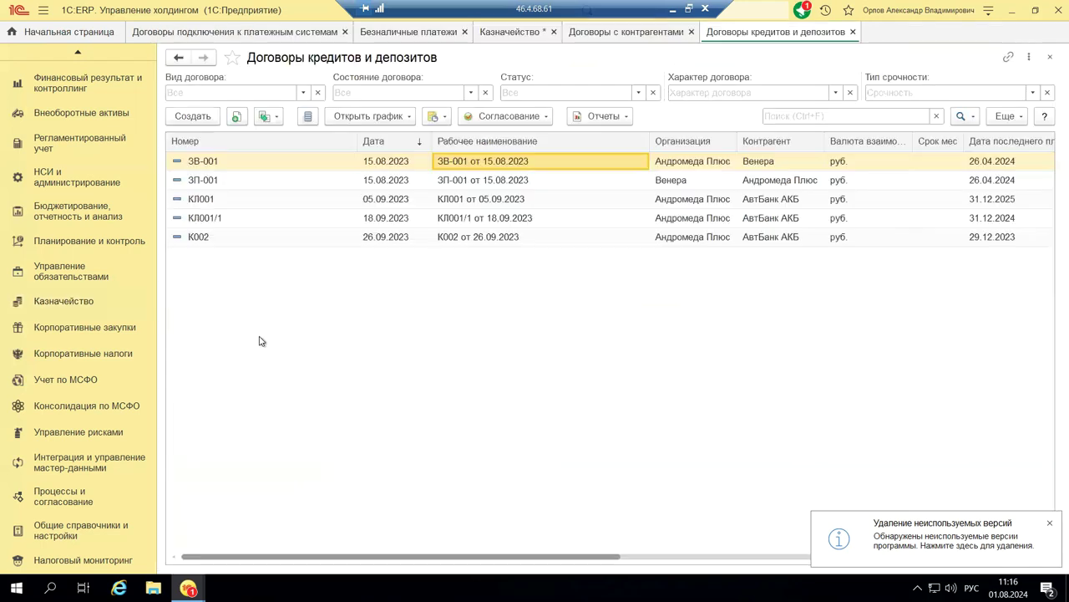
double_click(575, 160)
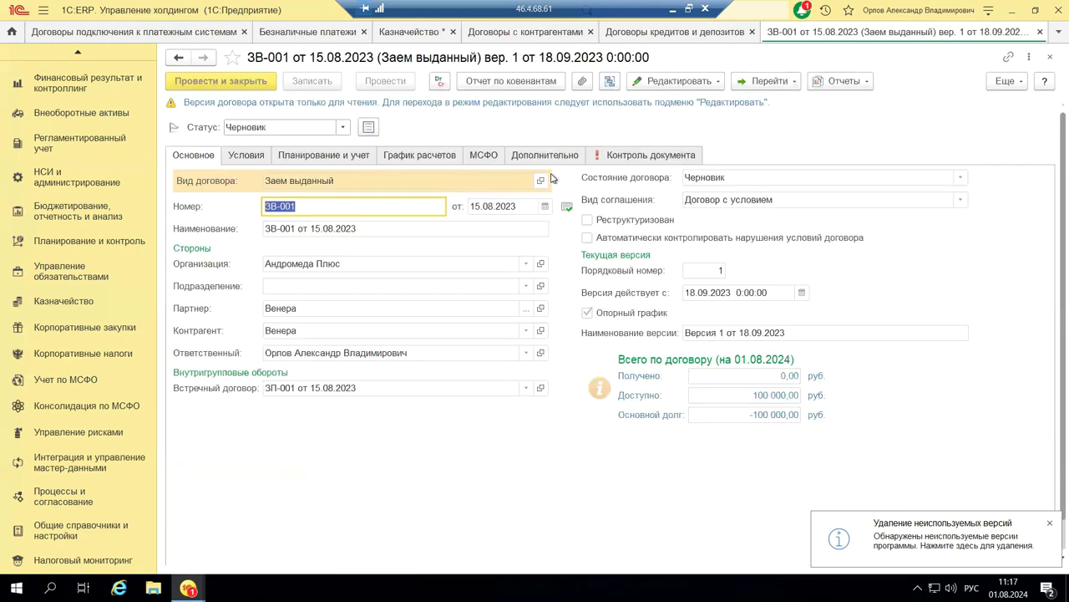
left_click(963, 199)
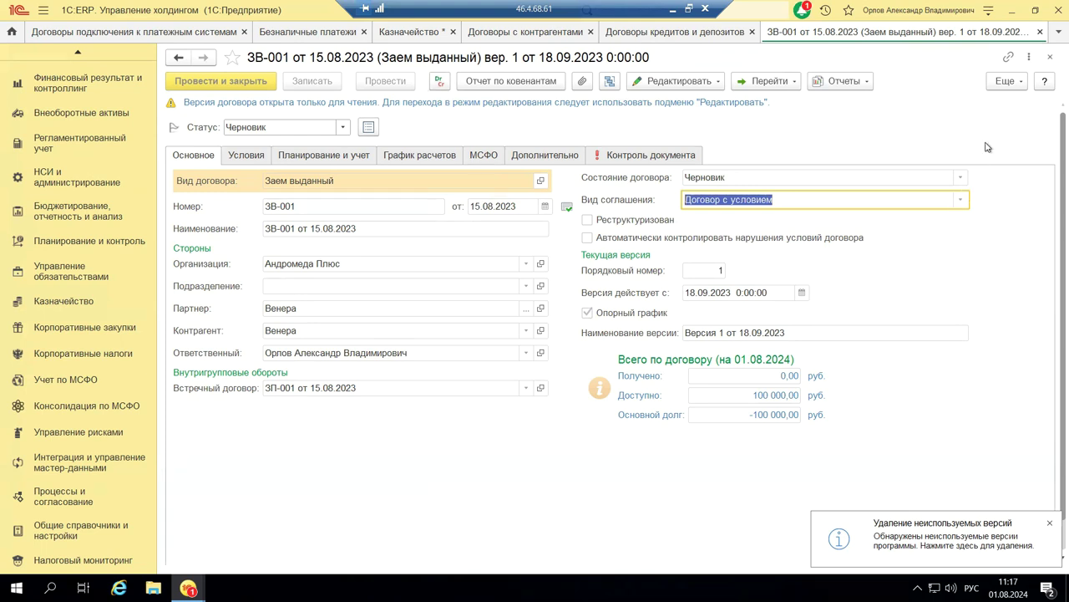
left_click(1005, 81)
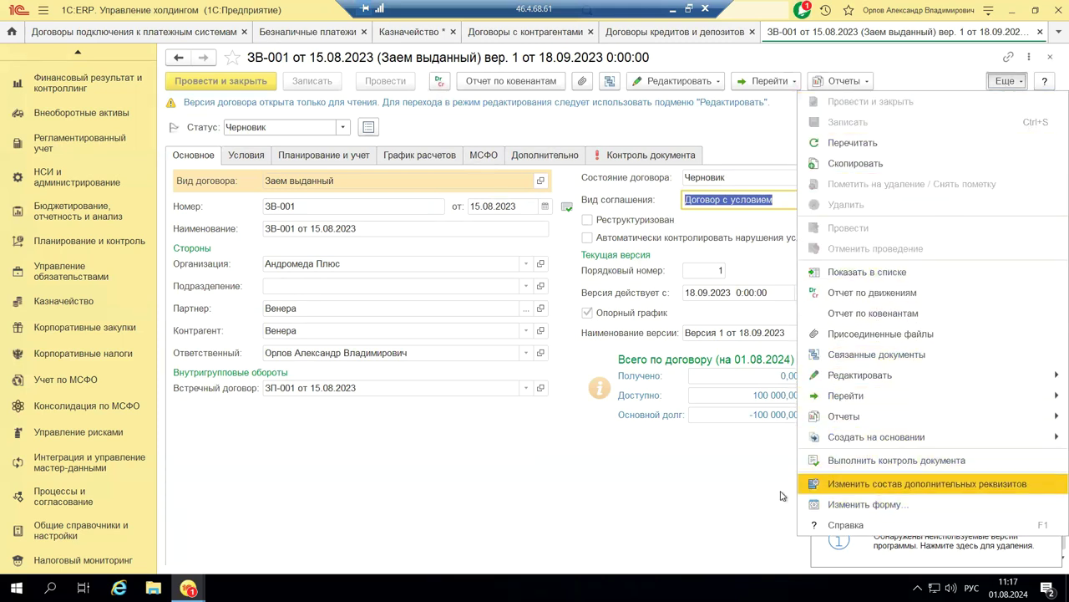
left_click(699, 492)
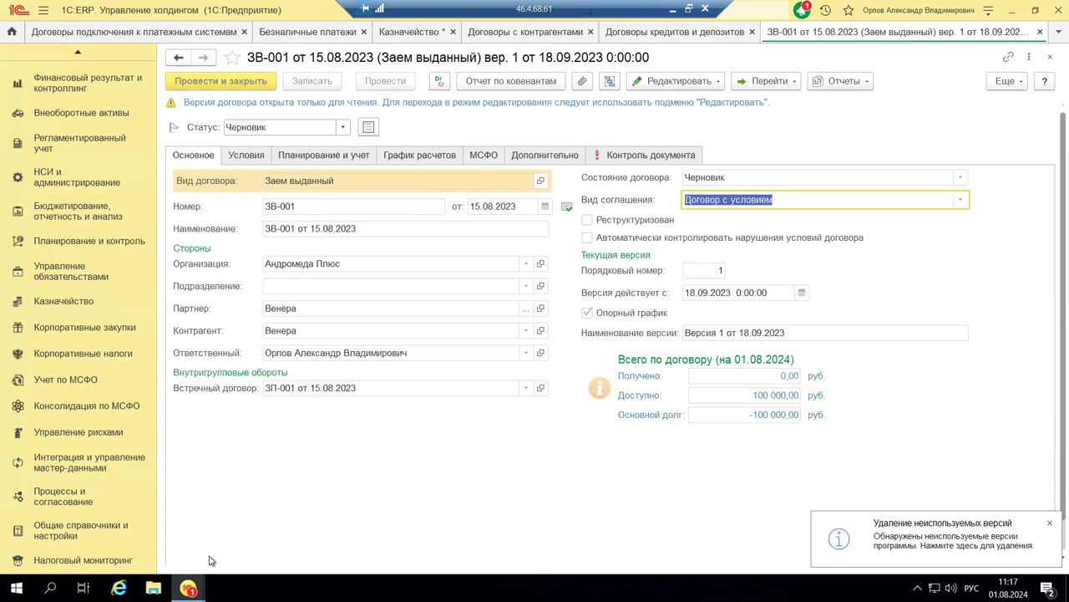
Switch to the Демо-база 2.5.17 1С:ERP window and open the «ДС долгосрочный заем» contract from Договоры кредитов и депозитов.
mouse_move(188, 587)
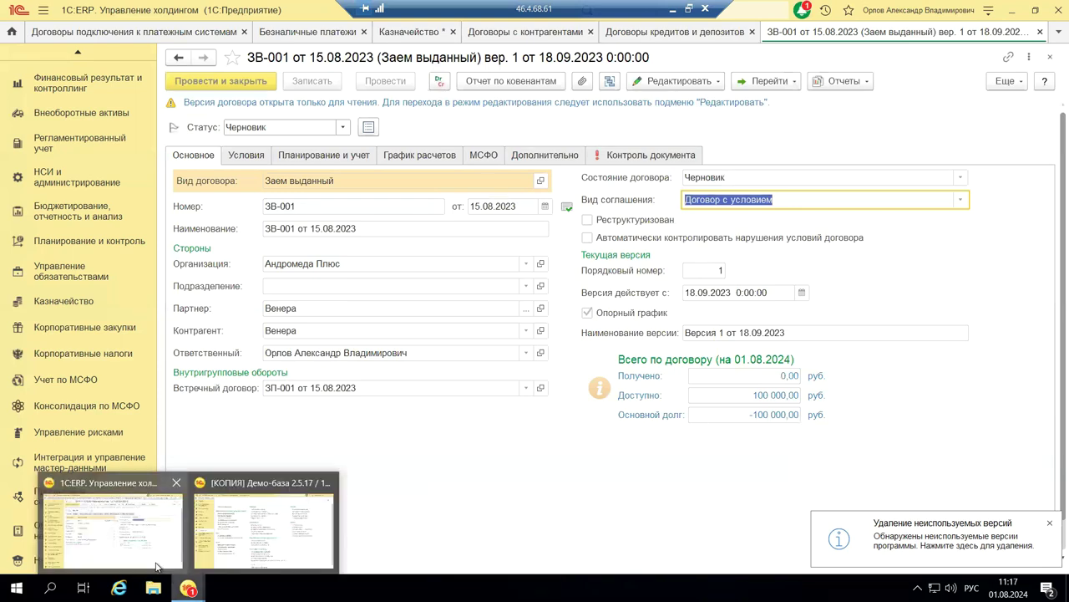
left_click(269, 516)
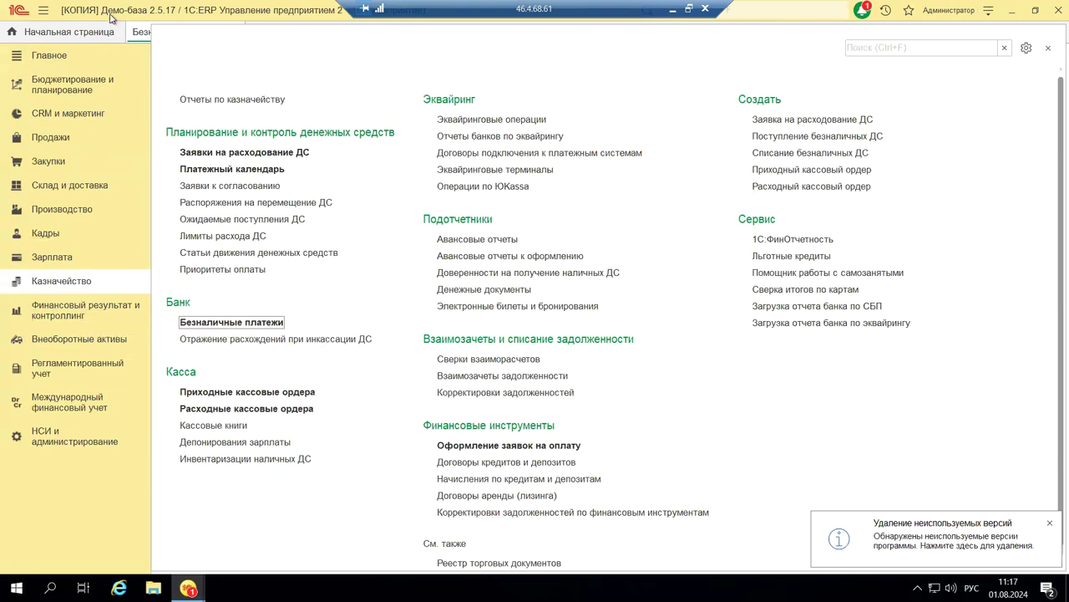
left_click(482, 461)
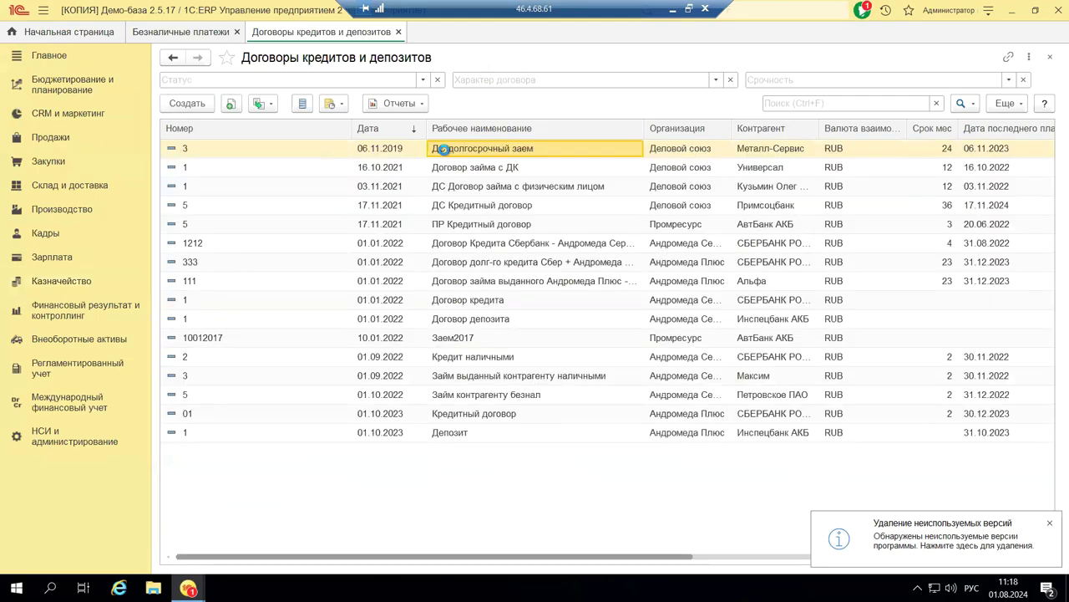
double_click(444, 149)
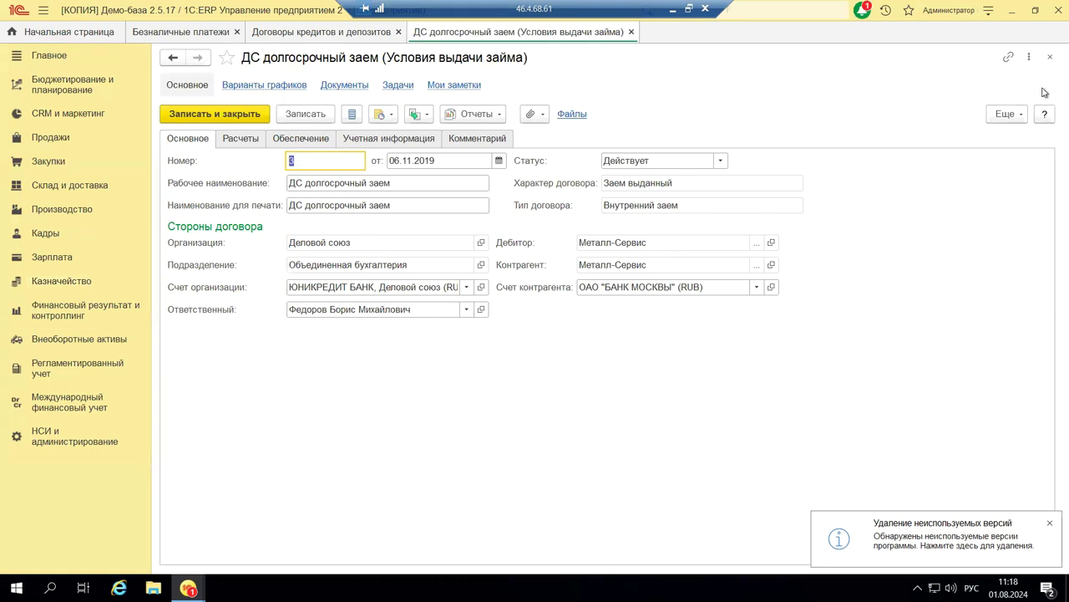
Unlock the «ДС долгосрочный заем» contract's attributes for editing and examine the Характер договора and Тип договора options, keeping the current selections.
left_click(1007, 114)
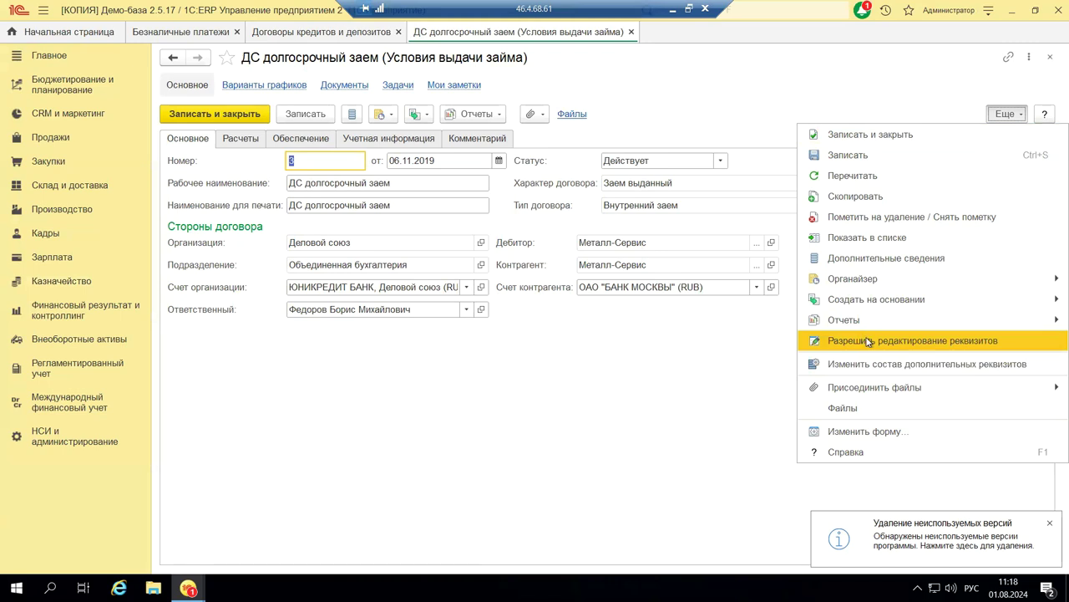
left_click(868, 341)
left_click(415, 275)
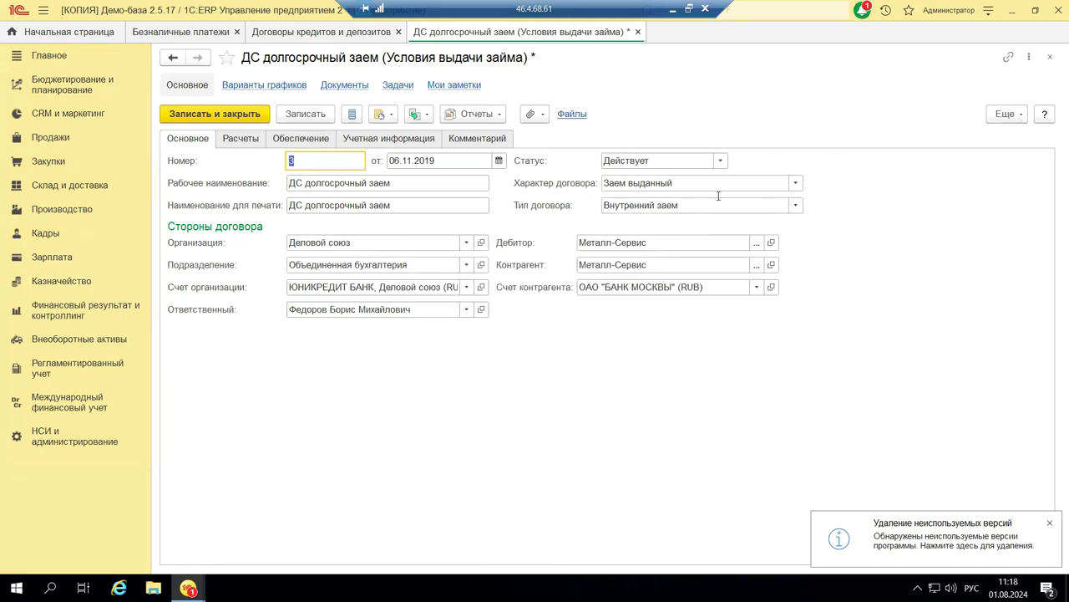
left_click(797, 184)
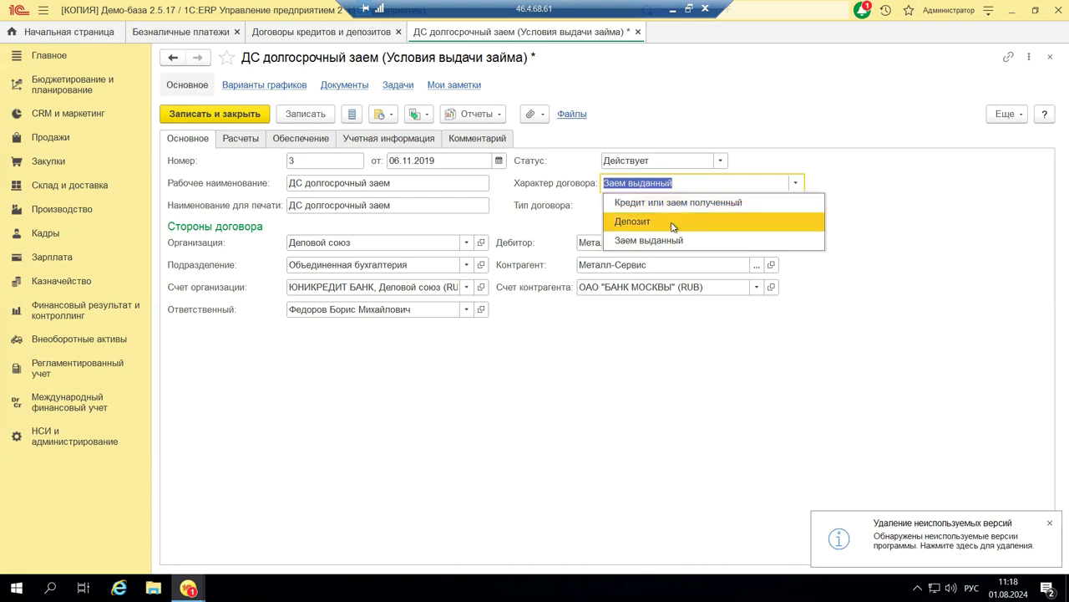
left_click(839, 269)
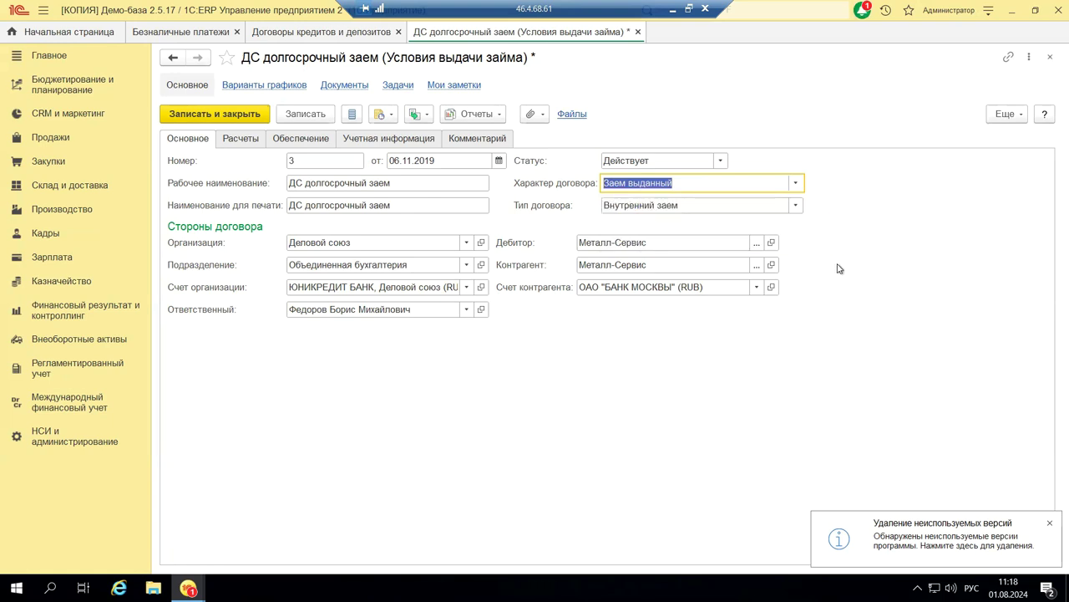
left_click(798, 205)
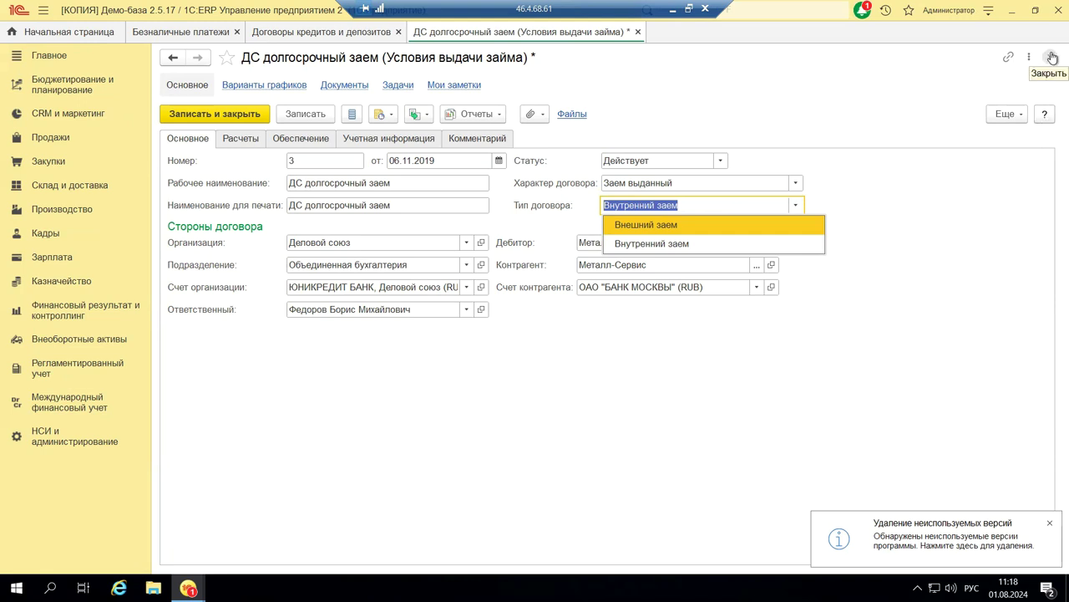
left_click(824, 214)
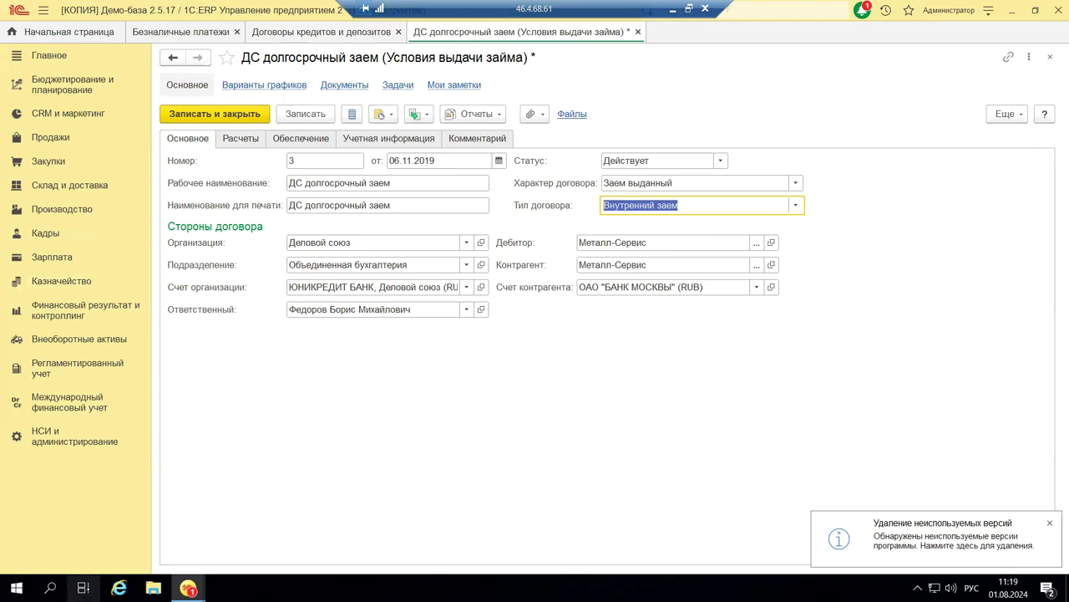
Return to the Заем выданный contract in the 1С:ERP. Управление холдингом window and view its Контроль документа checks.
mouse_move(188, 585)
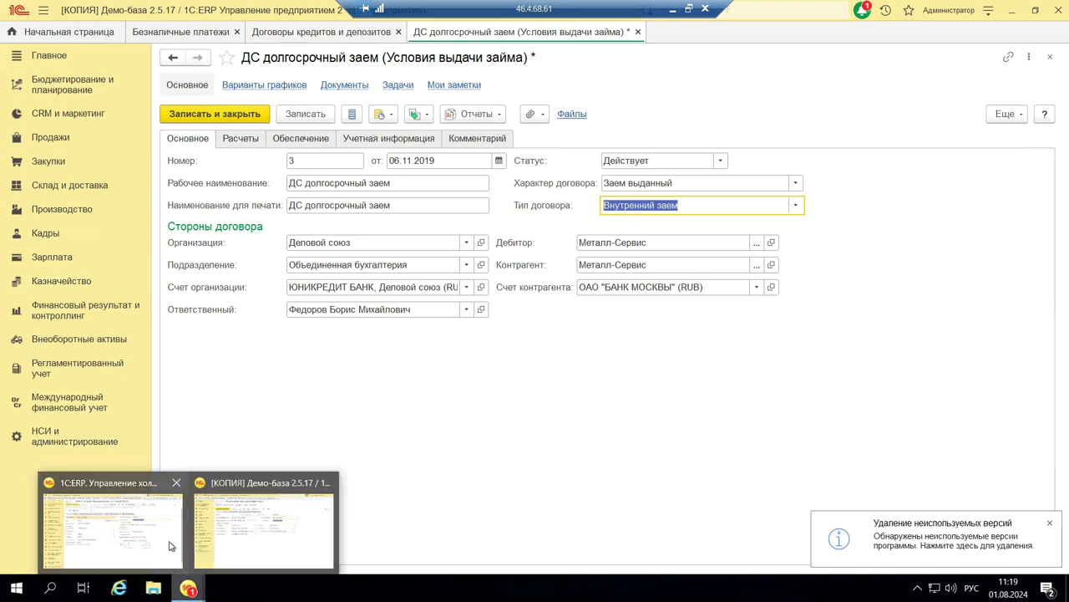
left_click(171, 546)
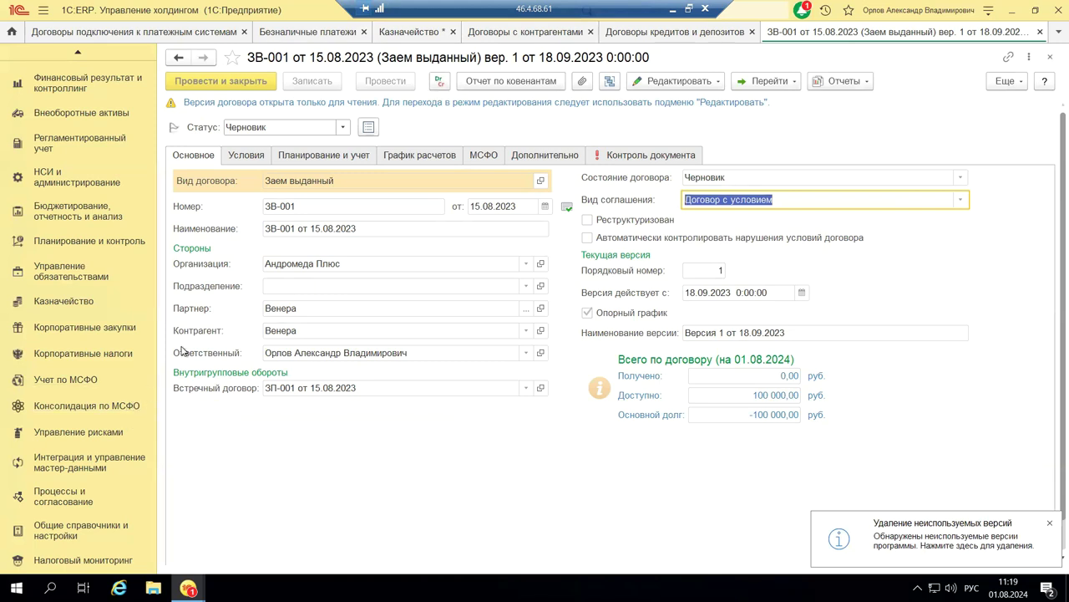
left_click(616, 155)
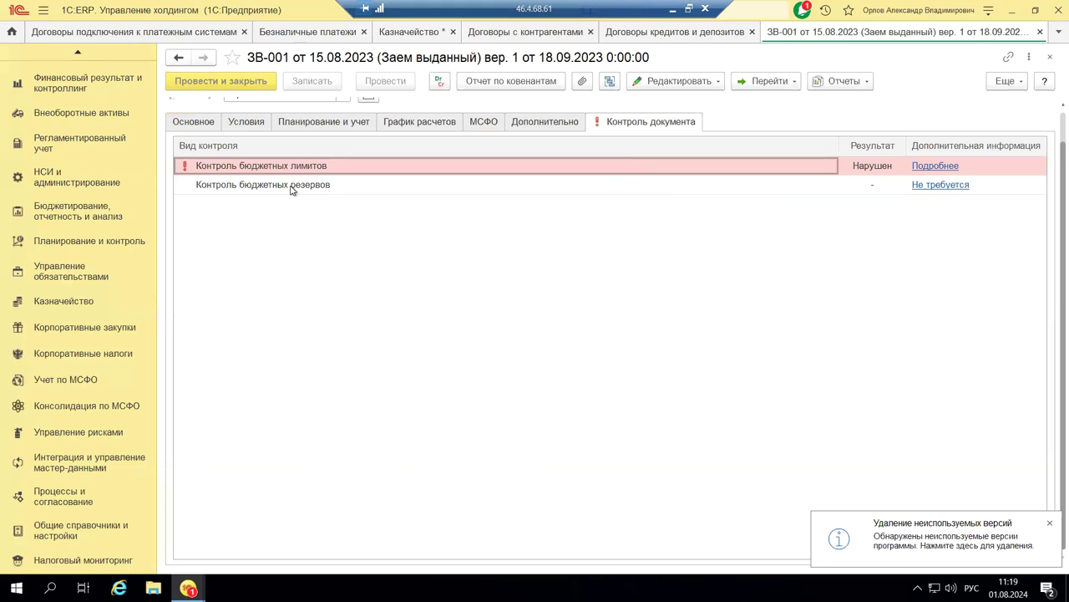
Close the Заем выданный contract, highlight credit contract КЛ001 from 05.09.2023, and leave the Договоры кредитов и депозитов list.
left_click(1051, 58)
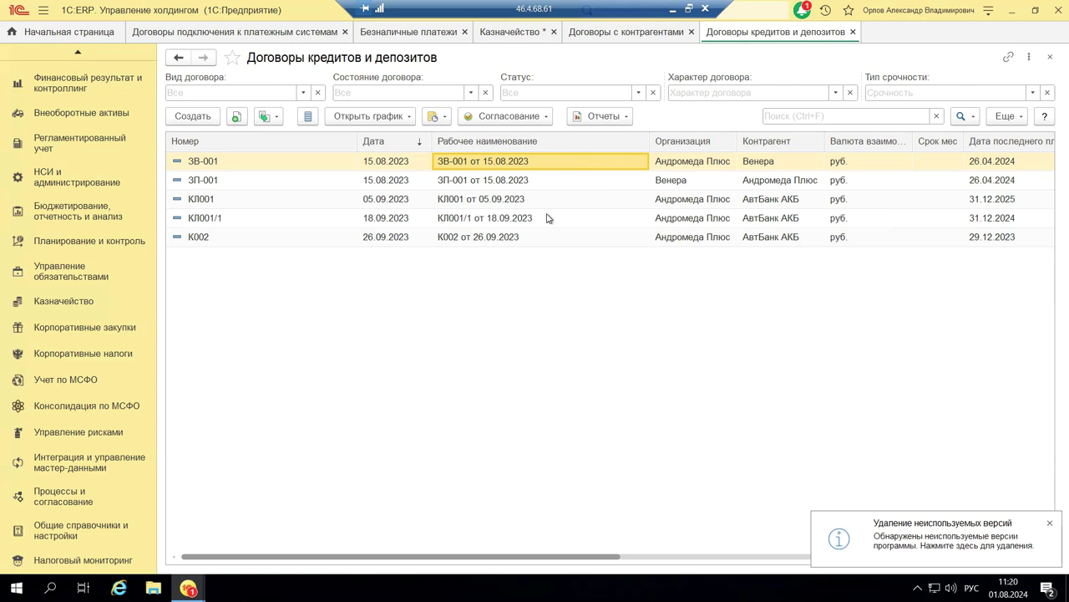
left_click(473, 201)
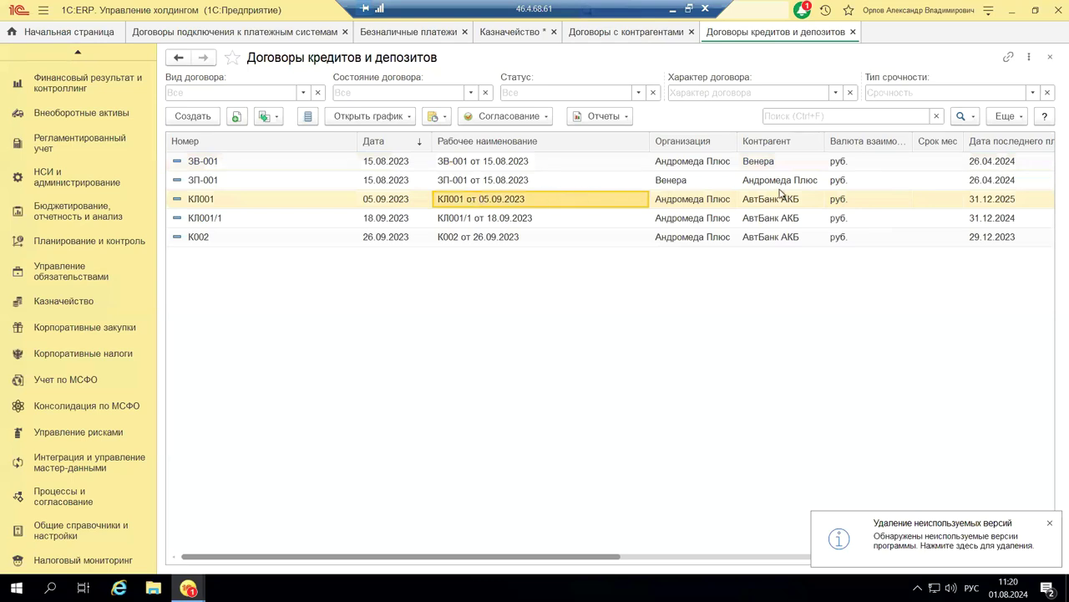
left_click(1050, 57)
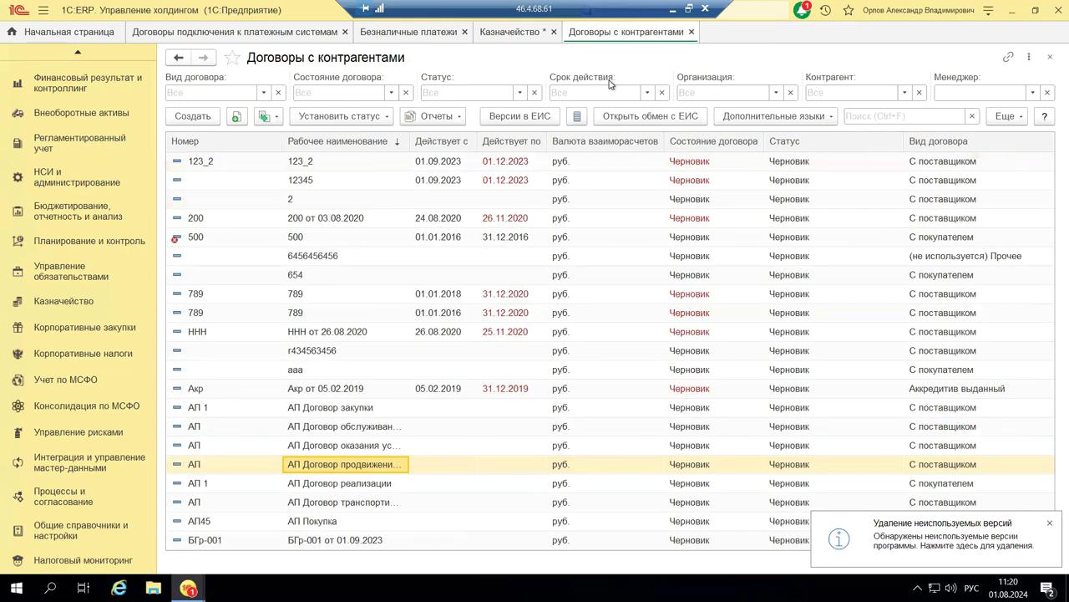
Switch to the Корпоративное казначейство presentation in PowerPoint and show slide 6 with the Казначейство process diagram.
left_click(672, 9)
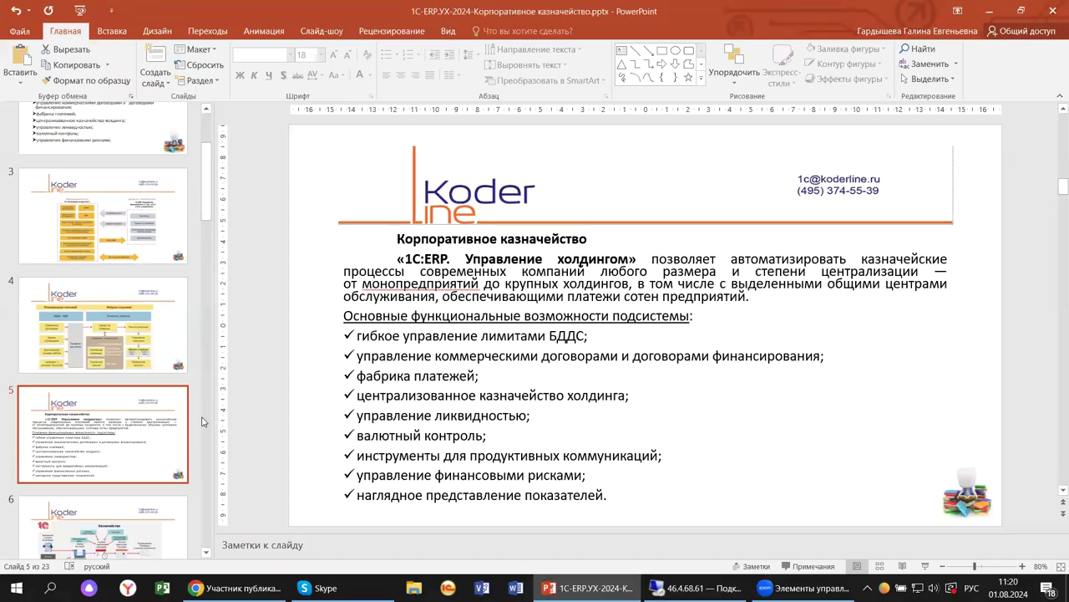
scroll(101, 334, "down", 5)
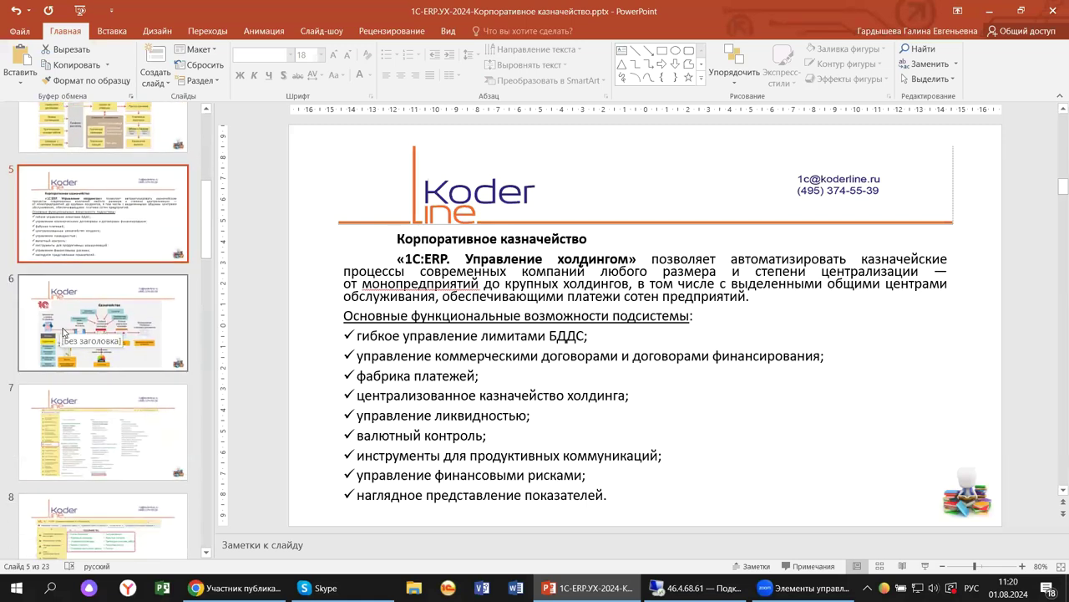
left_click(63, 332)
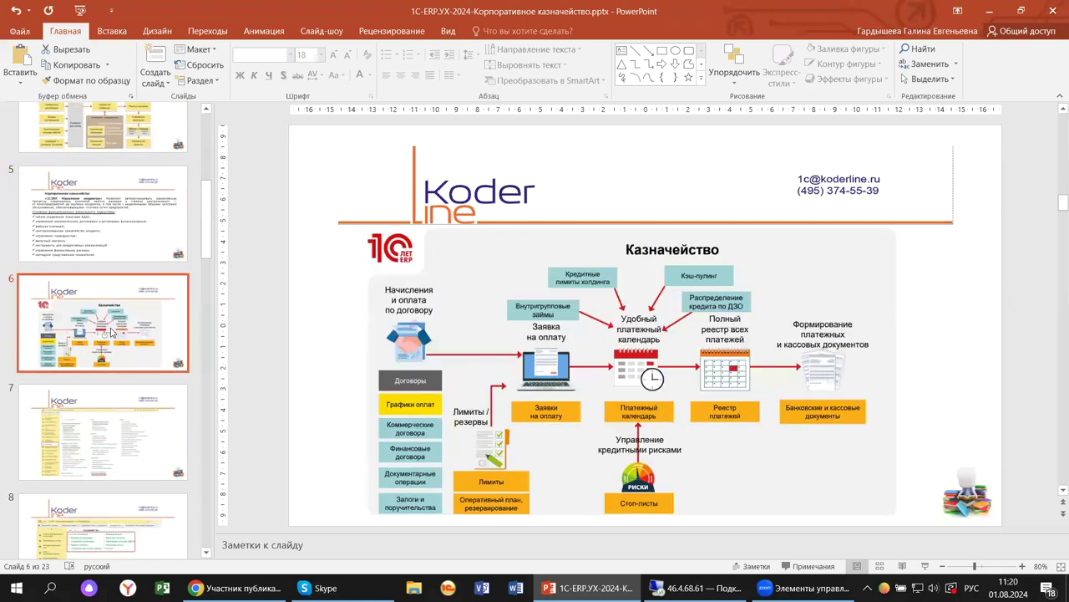
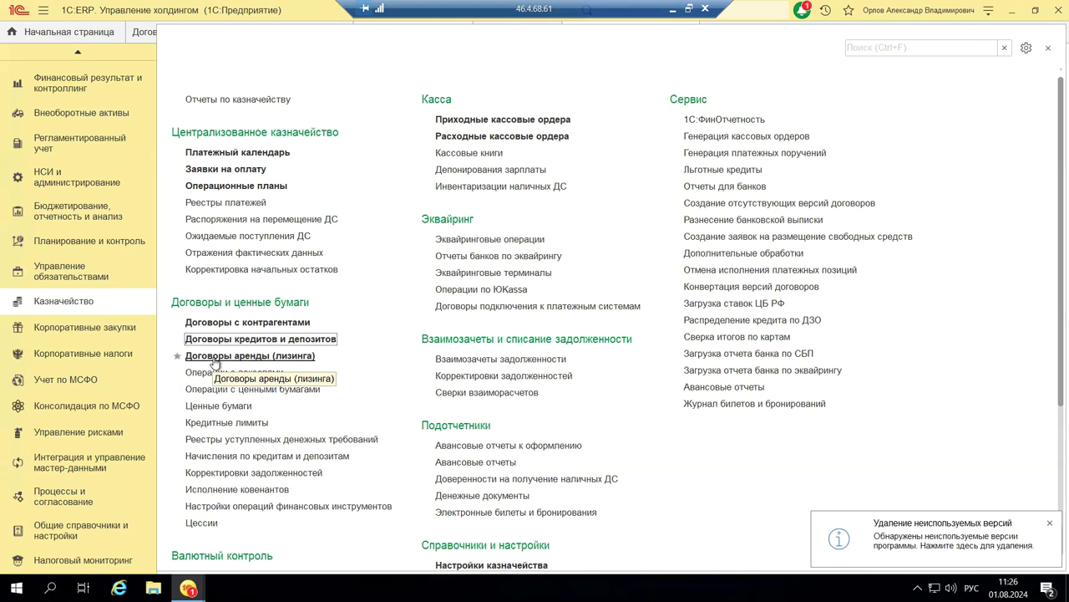
Open the Лизинг-1 contract from Договоры аренды (лизинга), view its Документы оперативного планирования, and close the contract.
left_click(214, 357)
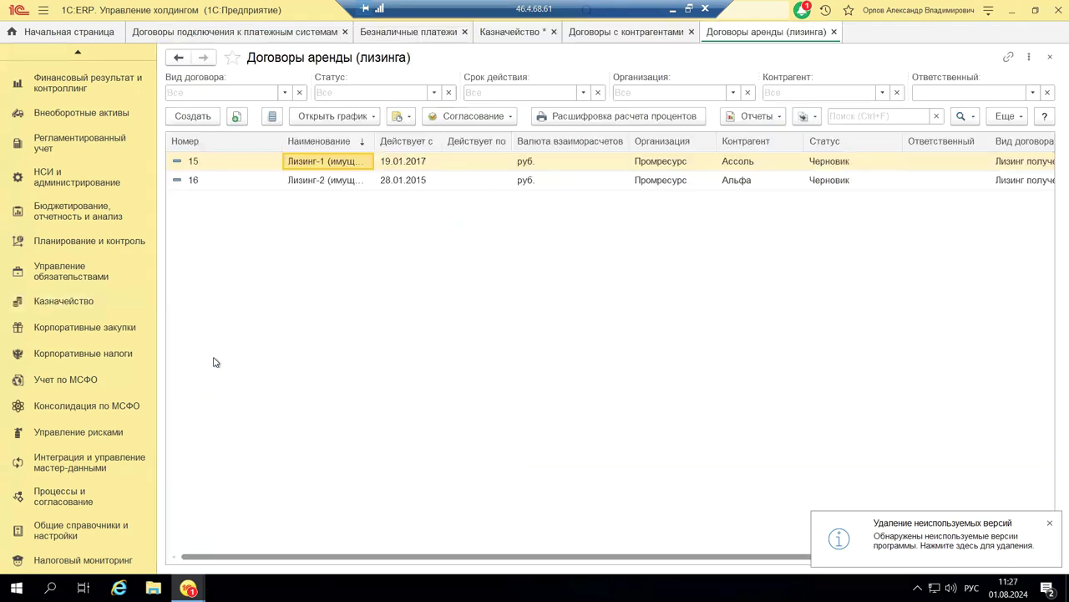
double_click(353, 161)
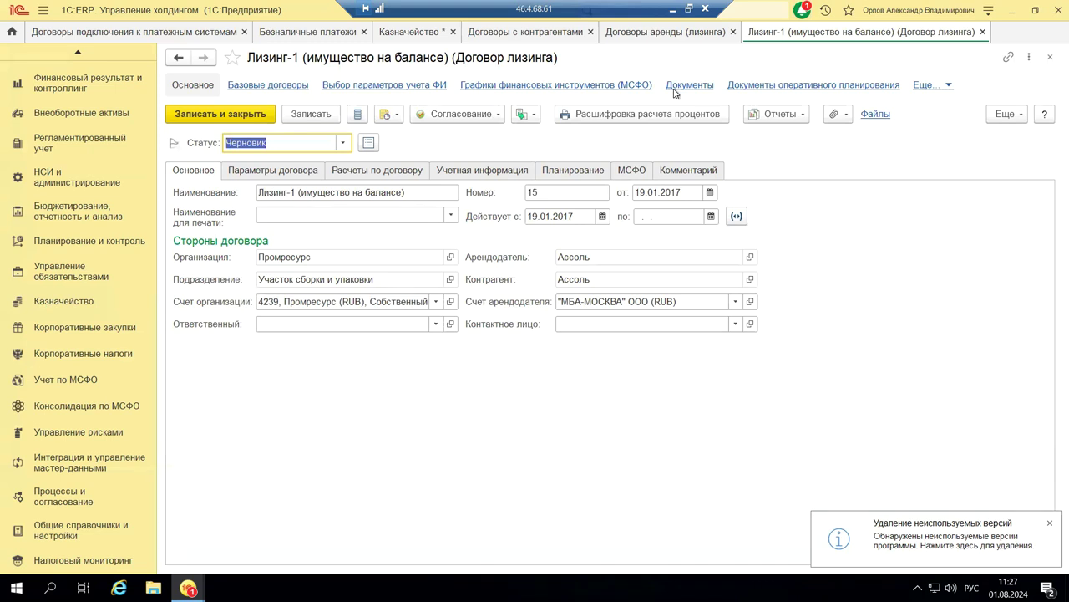
left_click(745, 88)
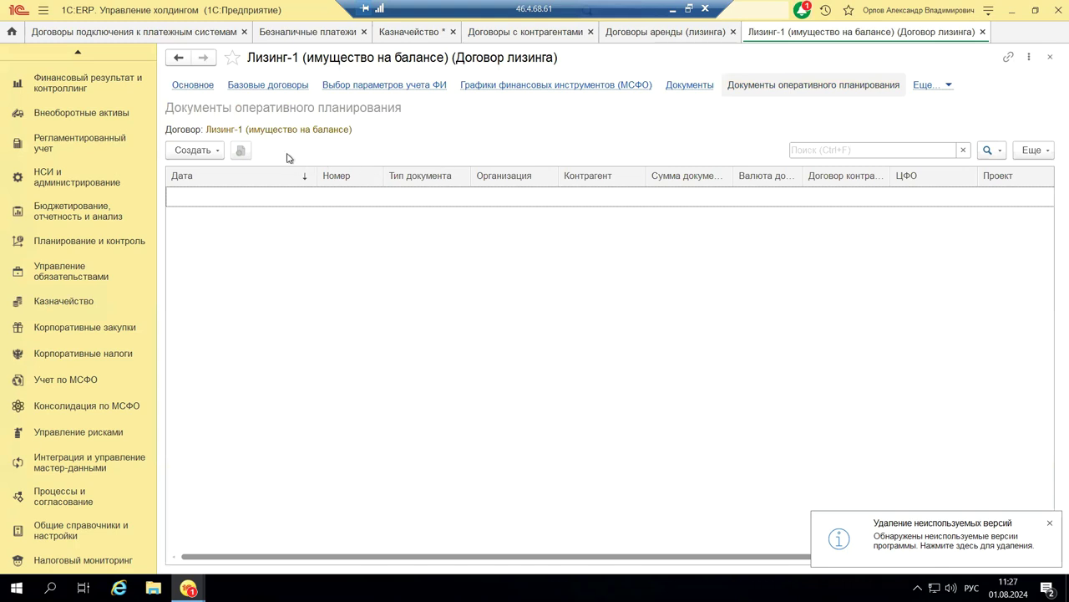
left_click(1050, 56)
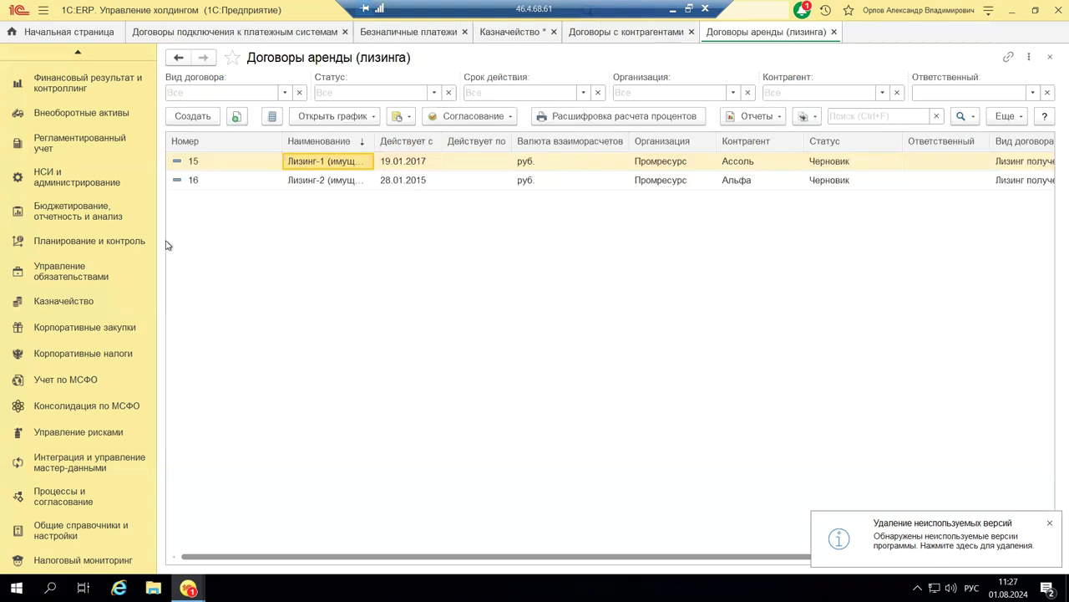
Reopen the Лизинг-1 contract and examine its Параметры договора, including the settlement currency.
double_click(347, 165)
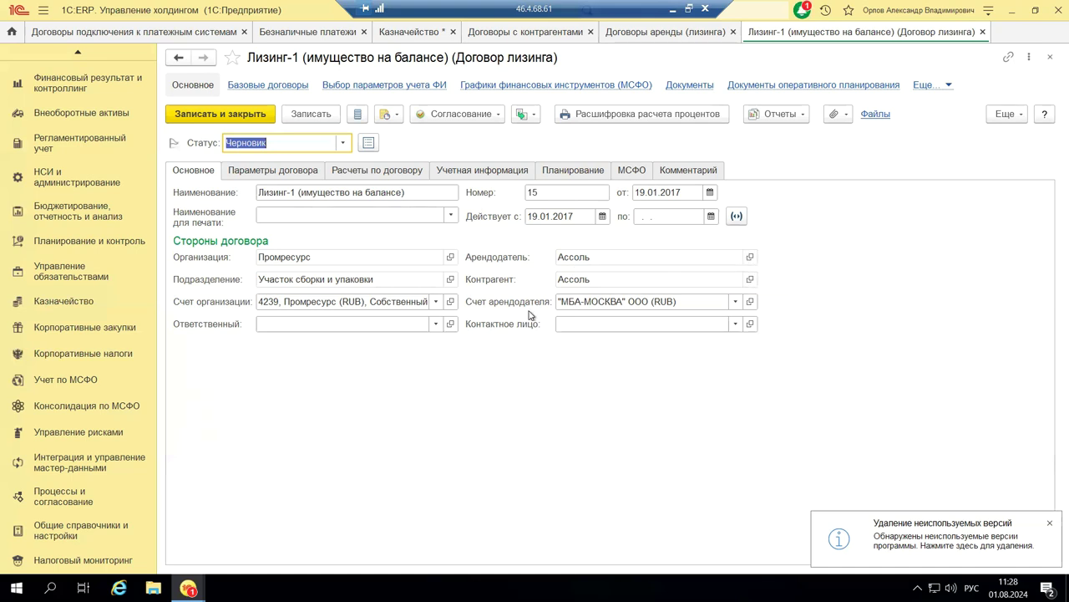
left_click(265, 171)
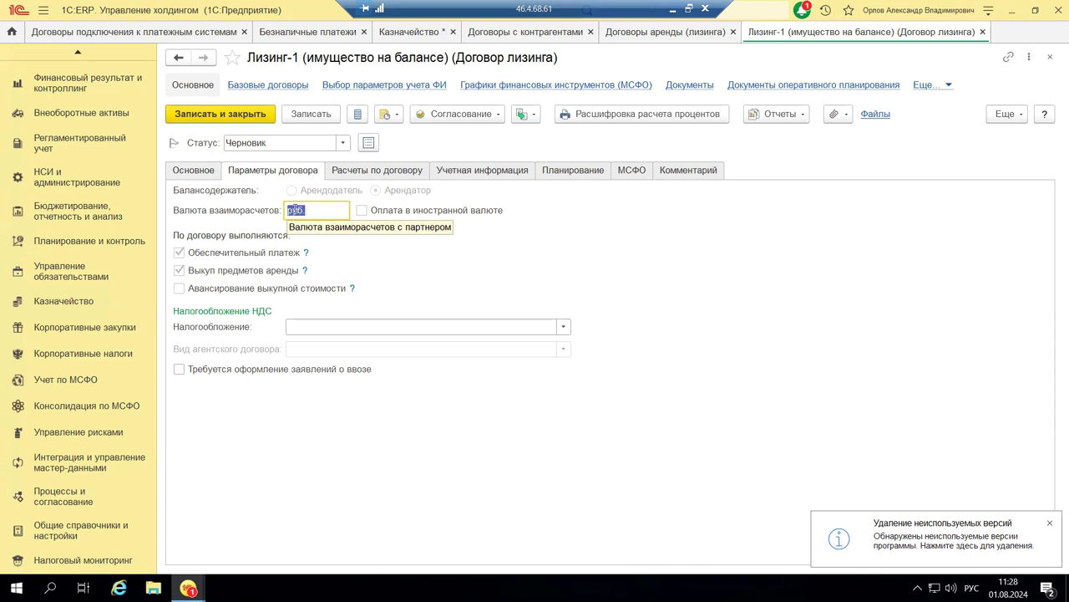
left_click(326, 212)
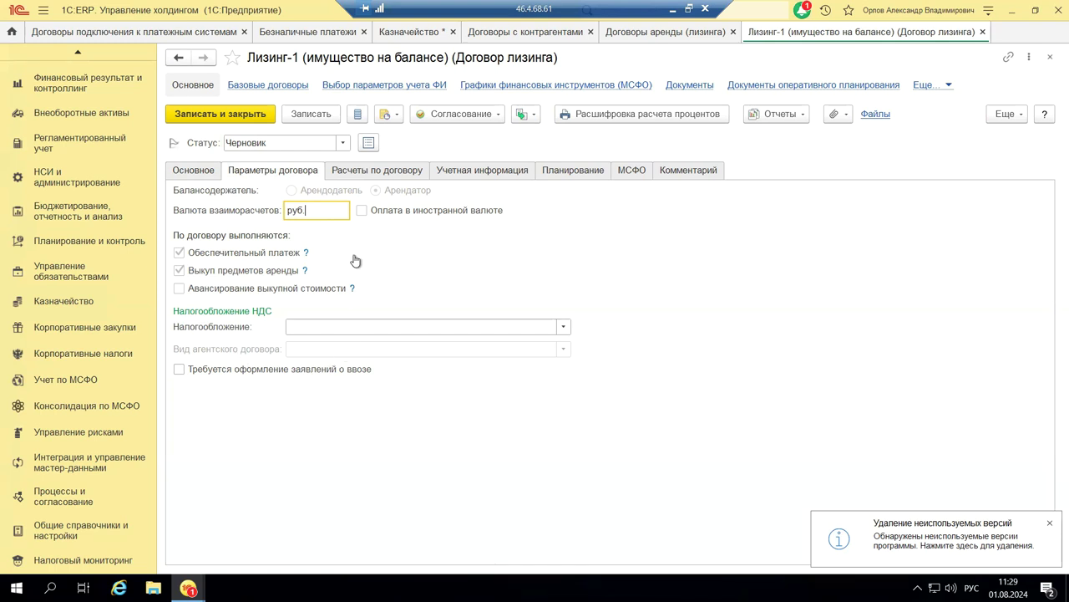
Review the Лизинг-1 contract's Расчеты по договору and its payment and accrual schedules, leaving them unedited.
left_click(362, 172)
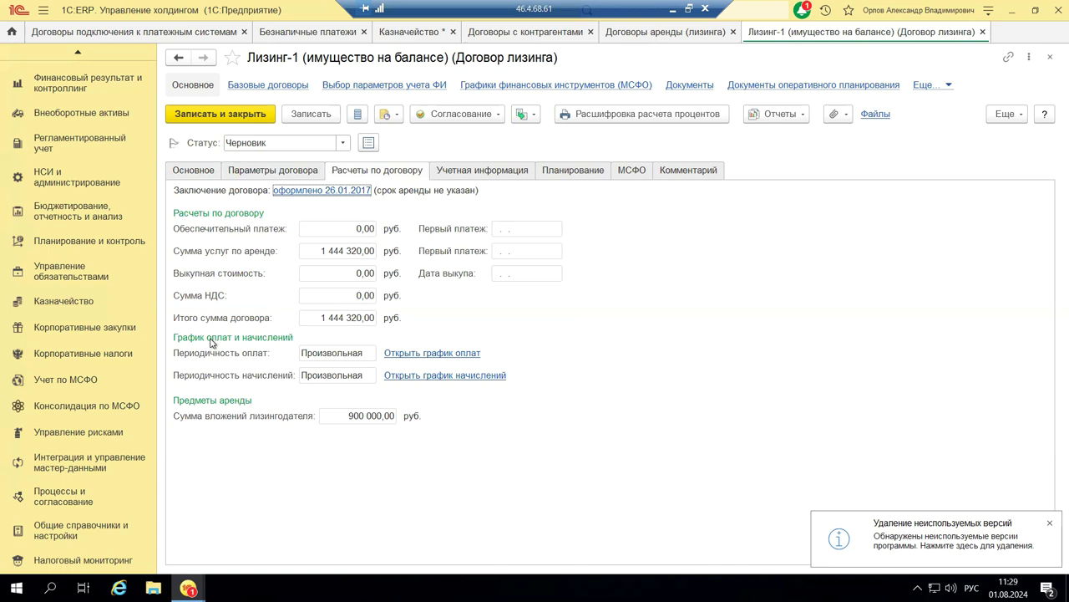
left_click(408, 355)
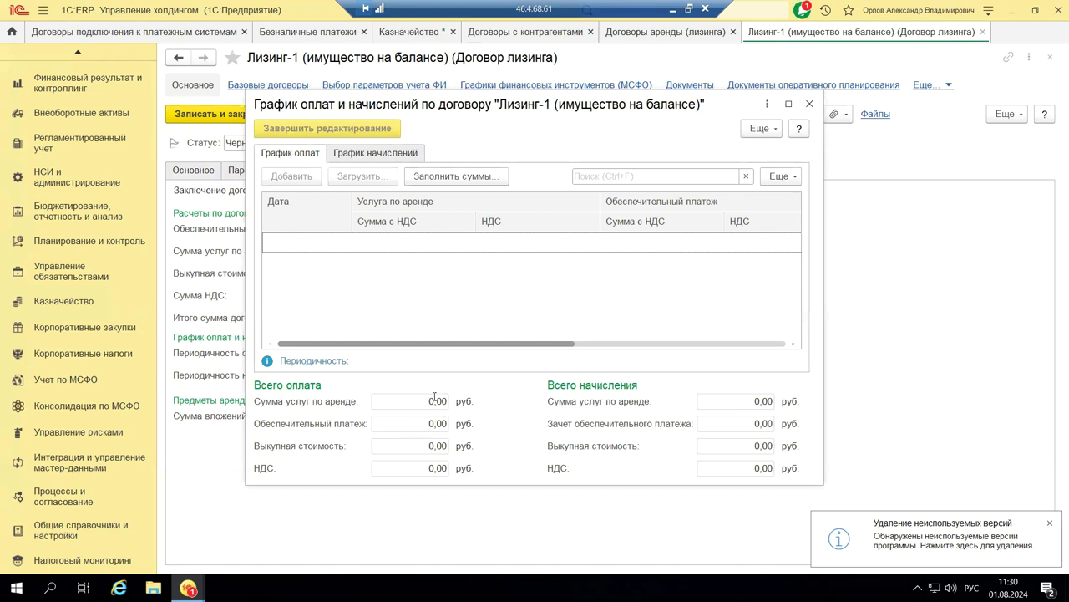
left_click(359, 159)
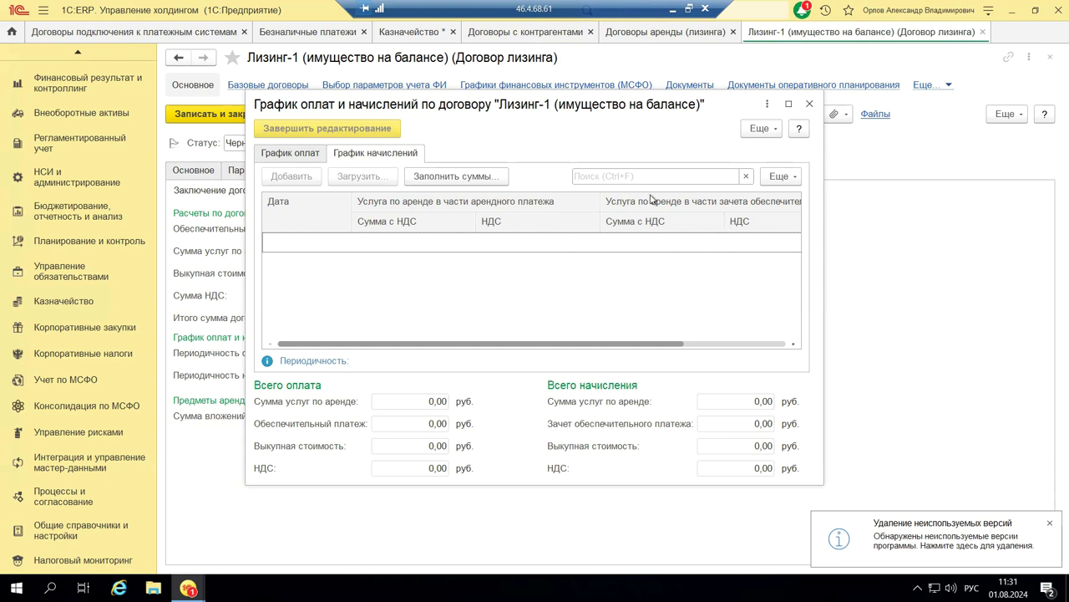
left_click(810, 104)
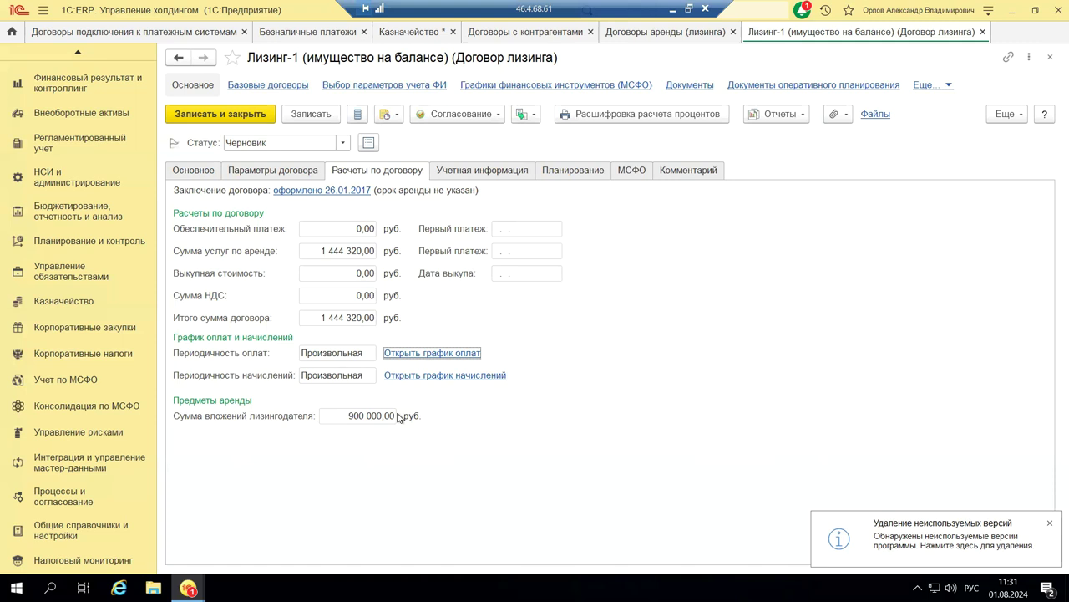
Examine the Лизинг-1 contract's Учетная информация and the accounts in its Группа фин. учета расчетов, and close the group card.
left_click(469, 173)
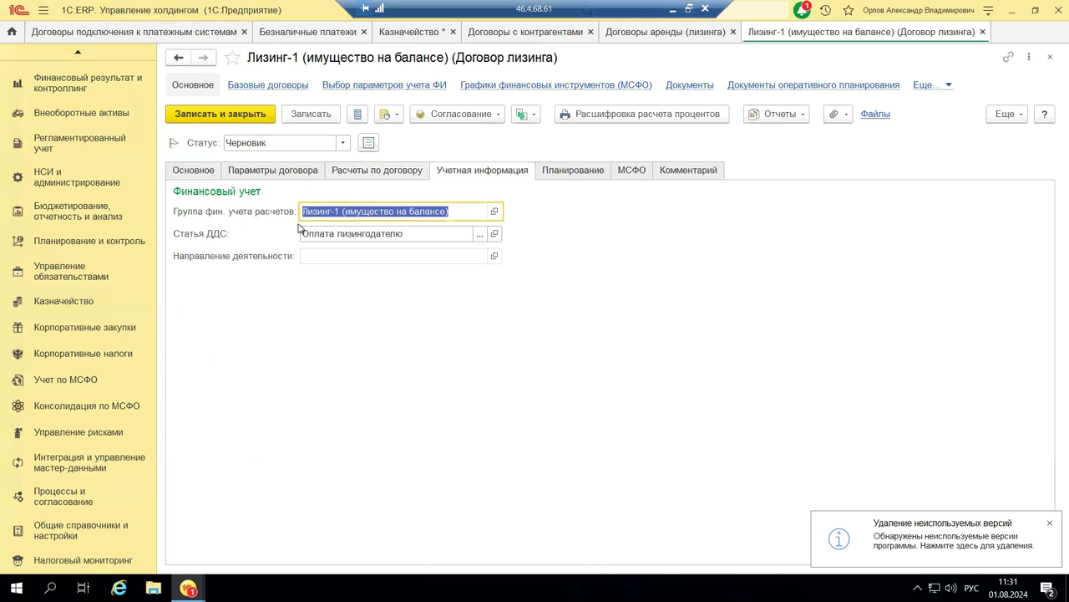
left_click(495, 212)
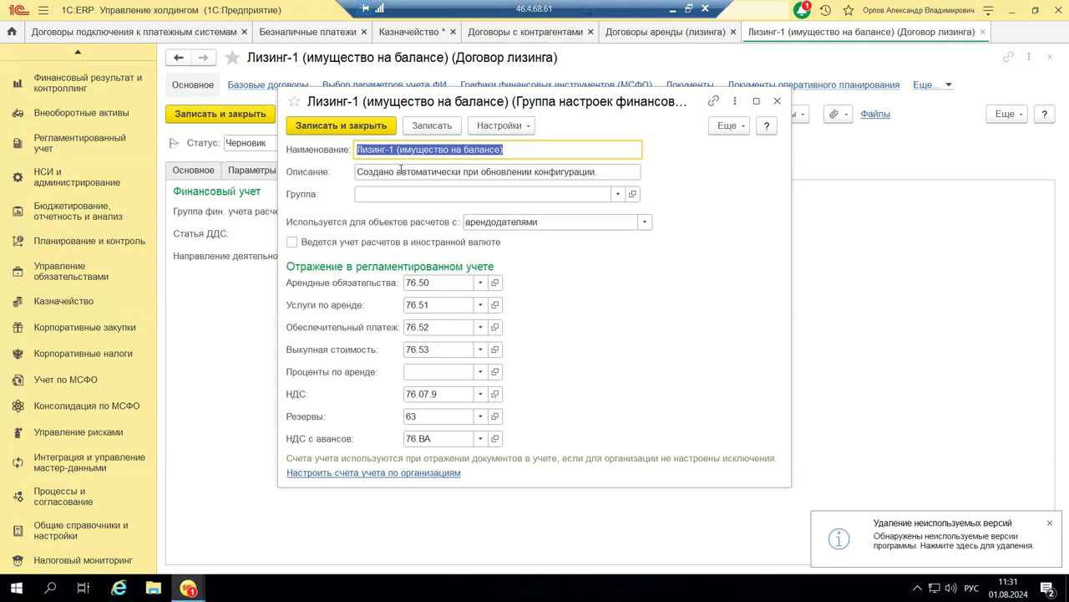
left_click(778, 101)
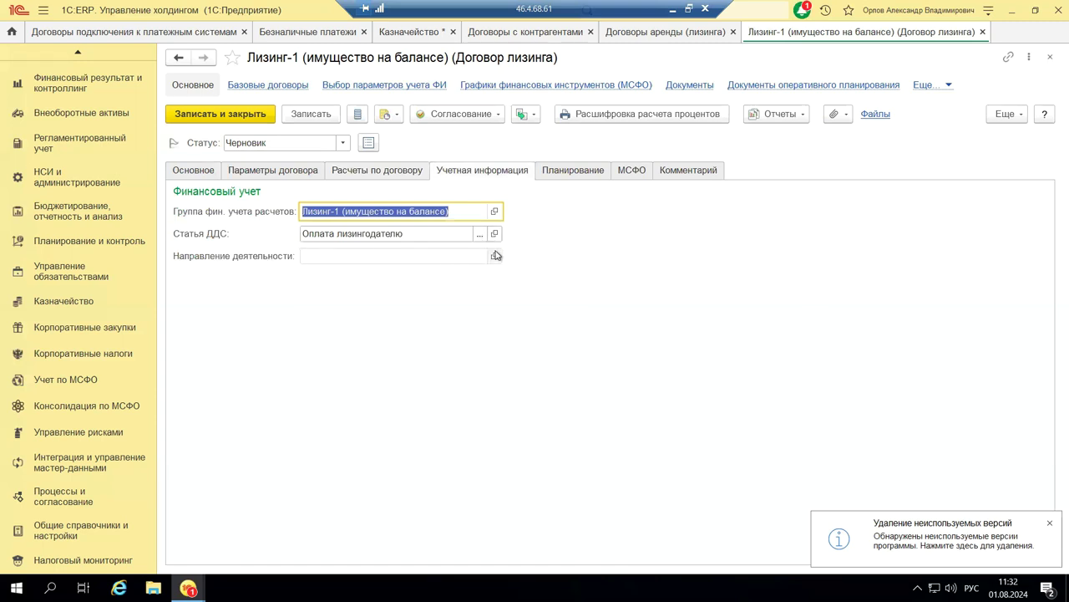
View the Лизинг-1 contract's Планирование, МСФО and Комментарий sections and close the contract.
left_click(564, 170)
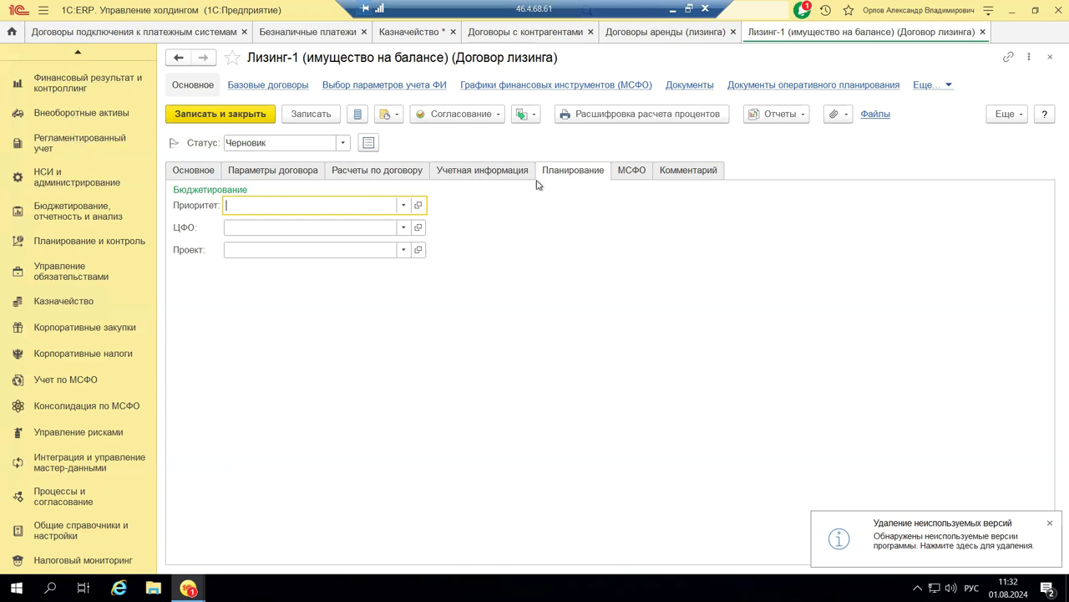
left_click(629, 171)
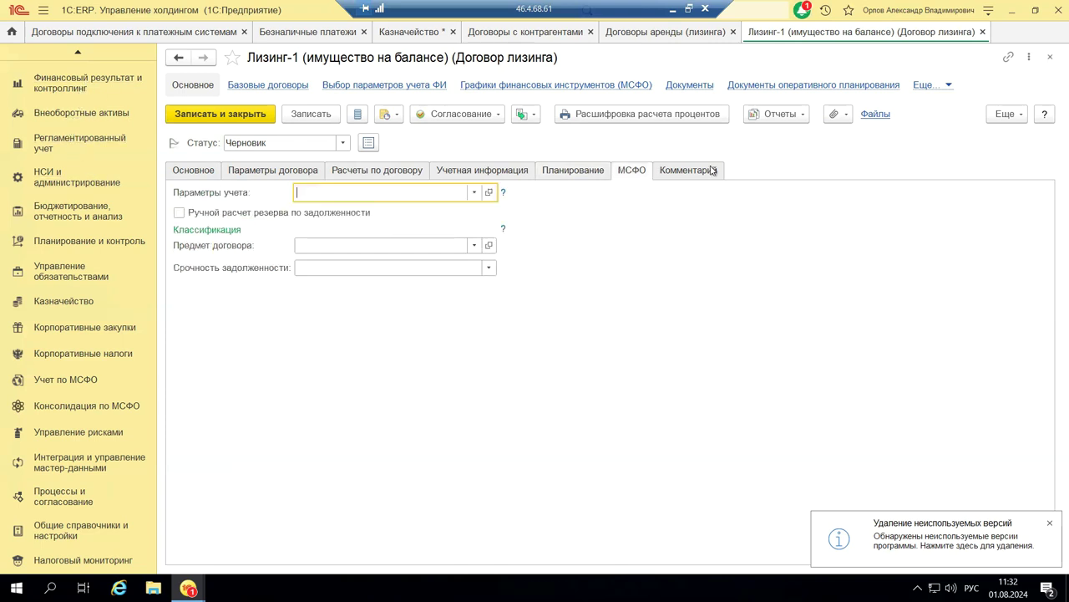
left_click(712, 170)
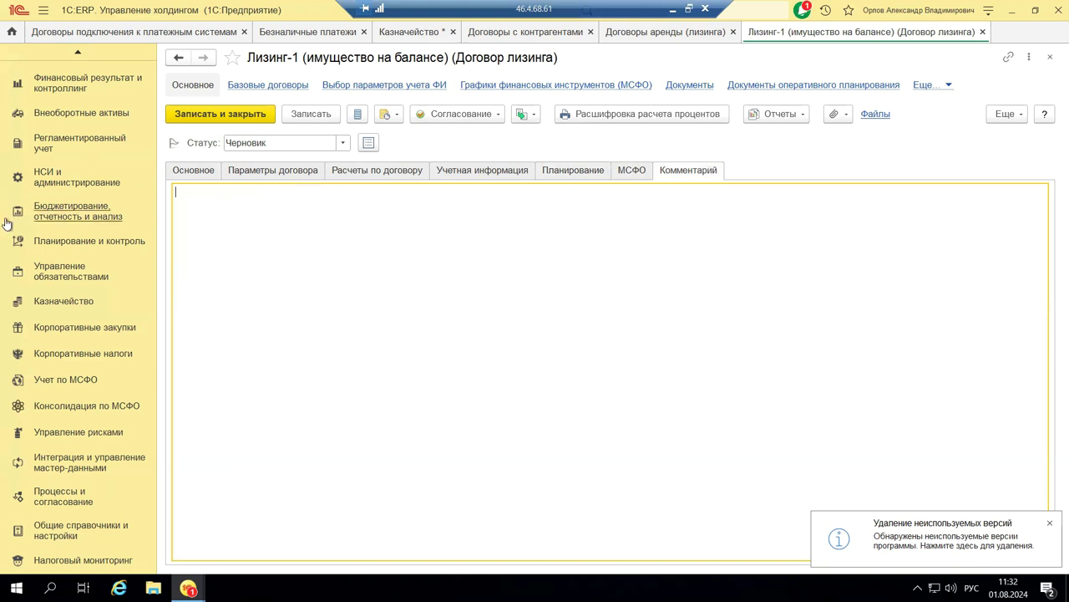
left_click(1050, 56)
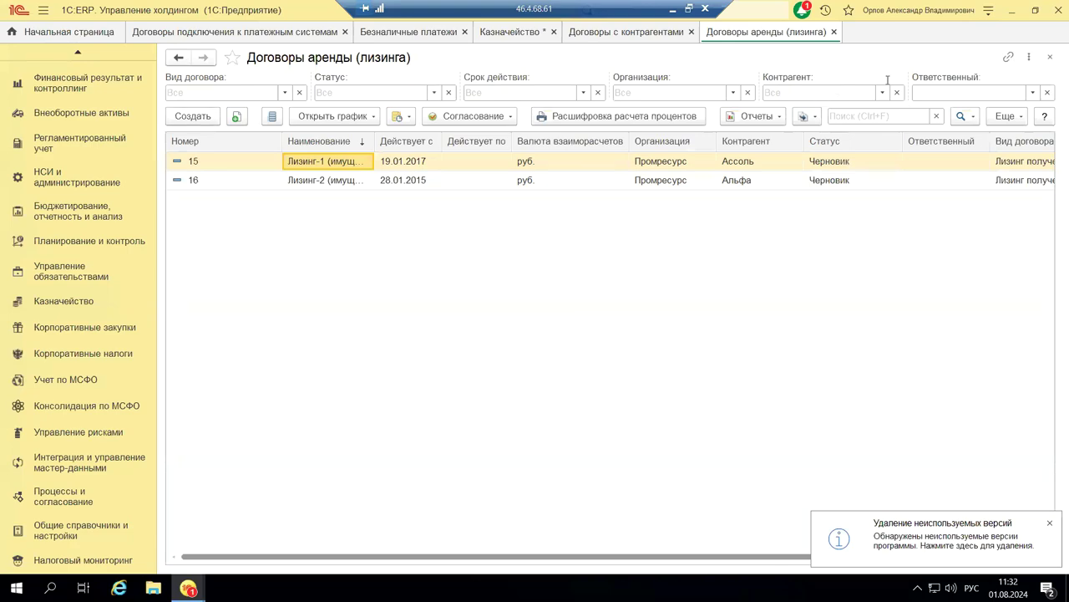
Close the lease and counterparty contract lists and examine the Загрузка данных group in the Казначейство settings.
left_click(1050, 56)
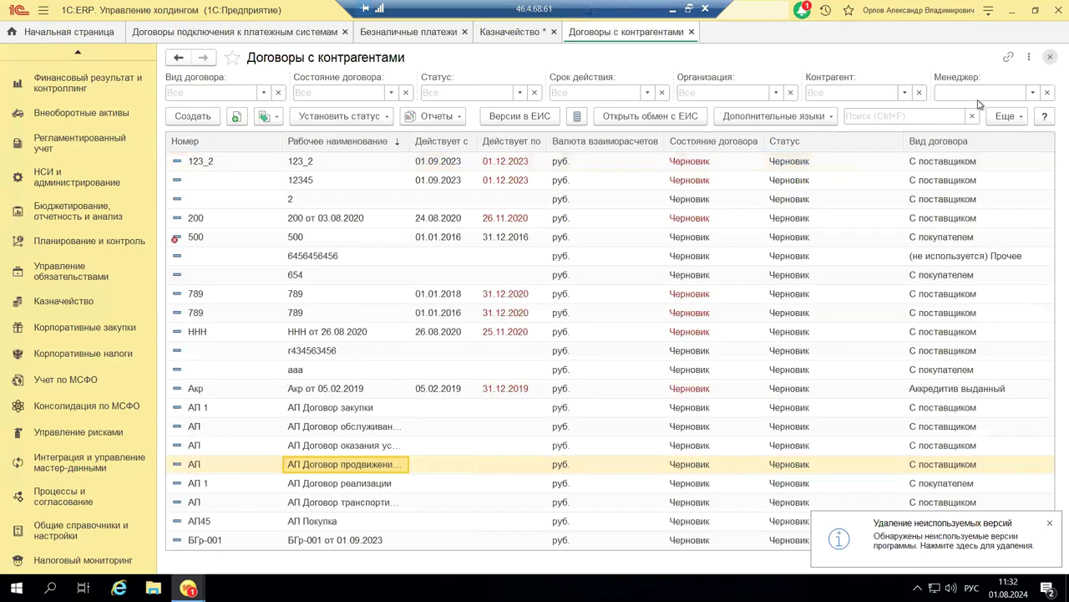
left_click(1051, 57)
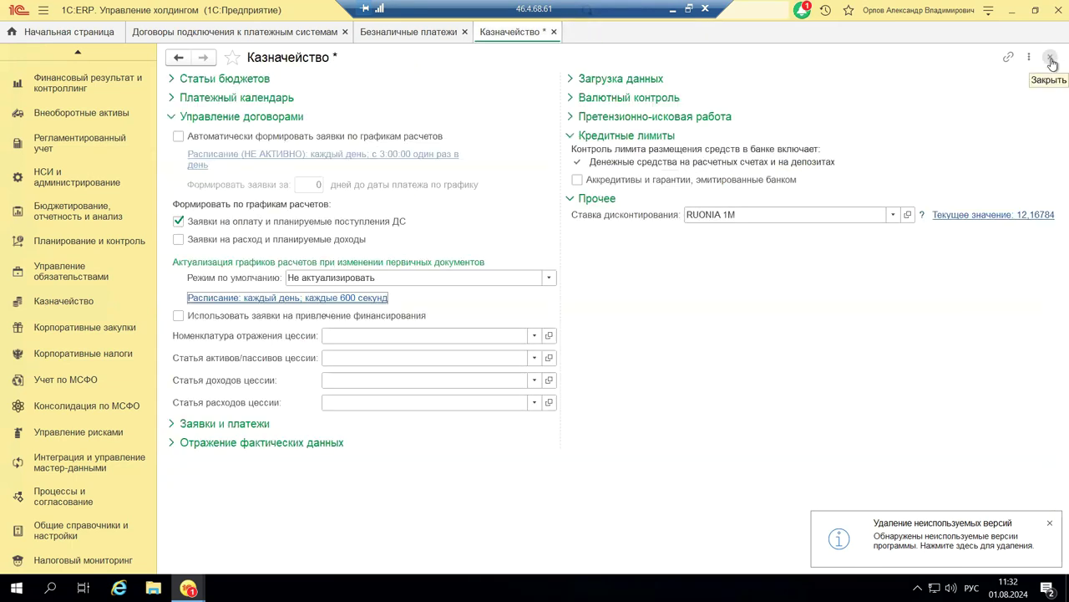
left_click(170, 117)
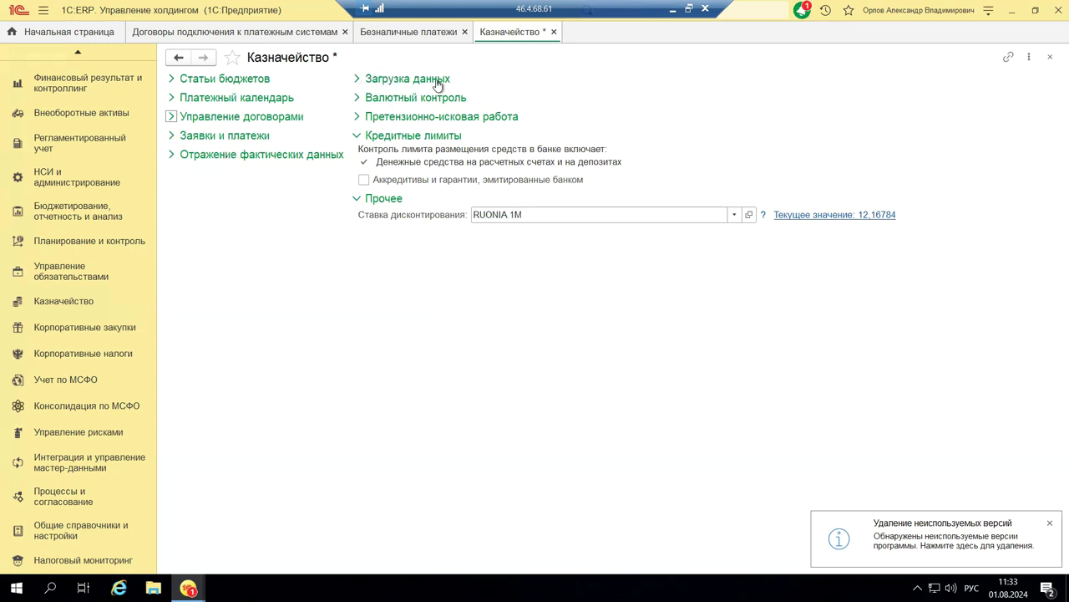
left_click(358, 80)
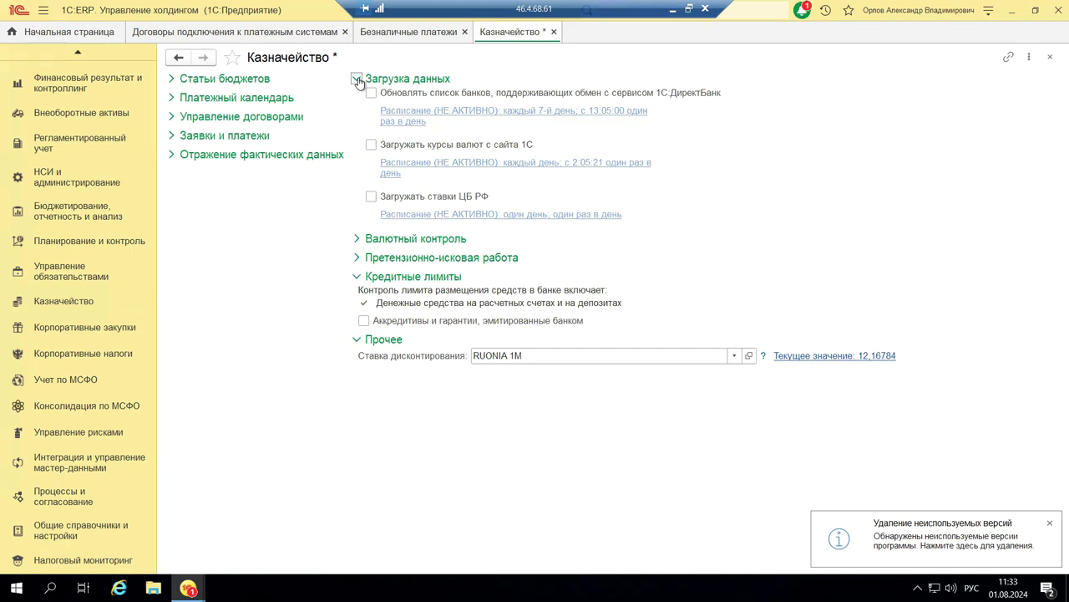
left_click(357, 80)
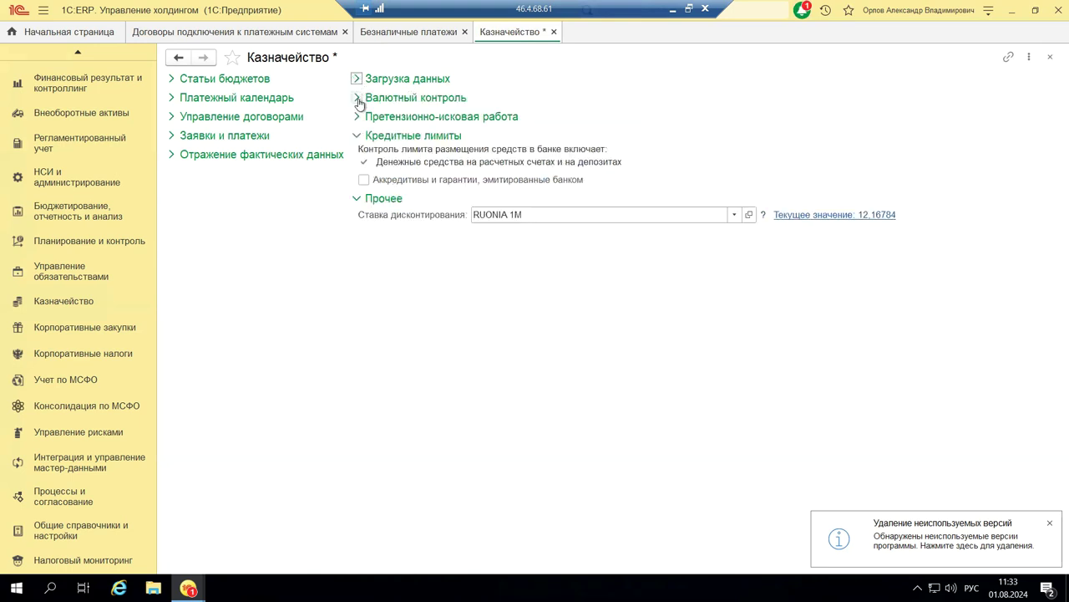
left_click(356, 79)
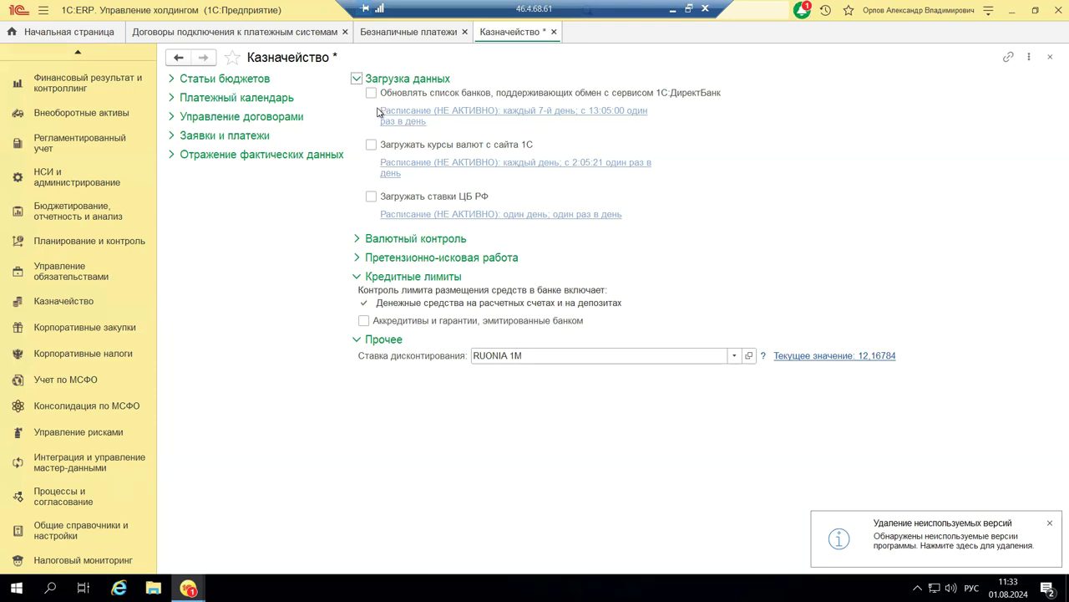
left_click(357, 78)
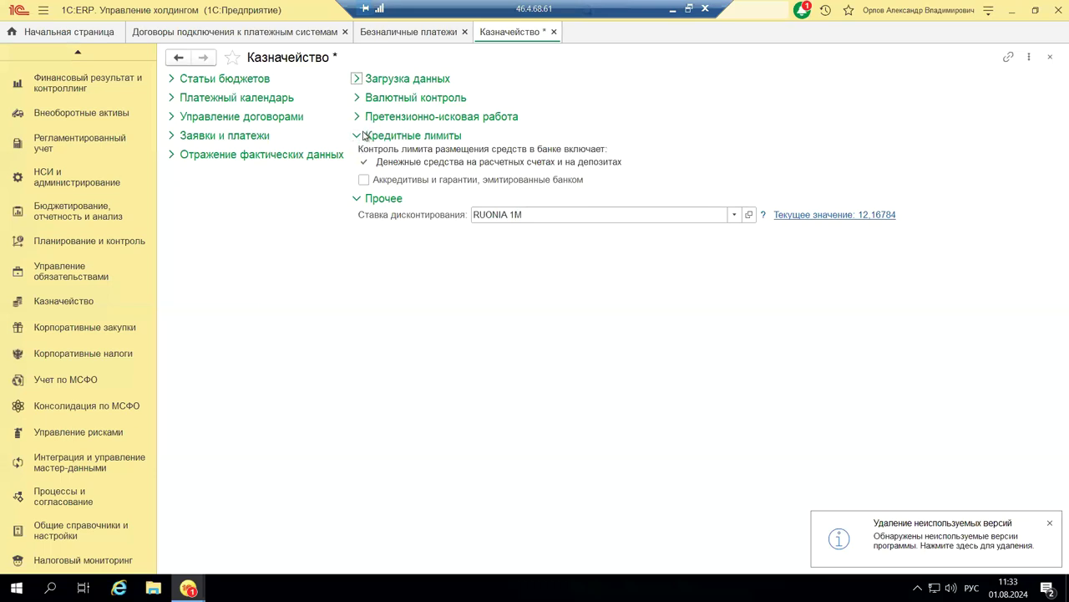
Examine the Заявки и платежи settings and all sections of the automatic payment register creation schedule, and close the schedule unedited.
left_click(172, 136)
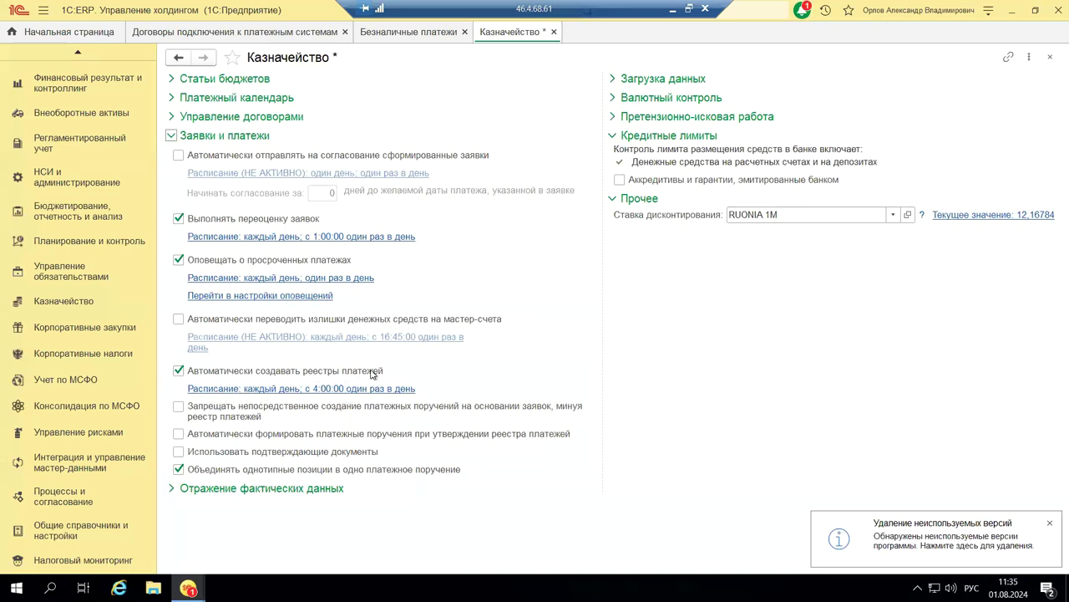
left_click(278, 394)
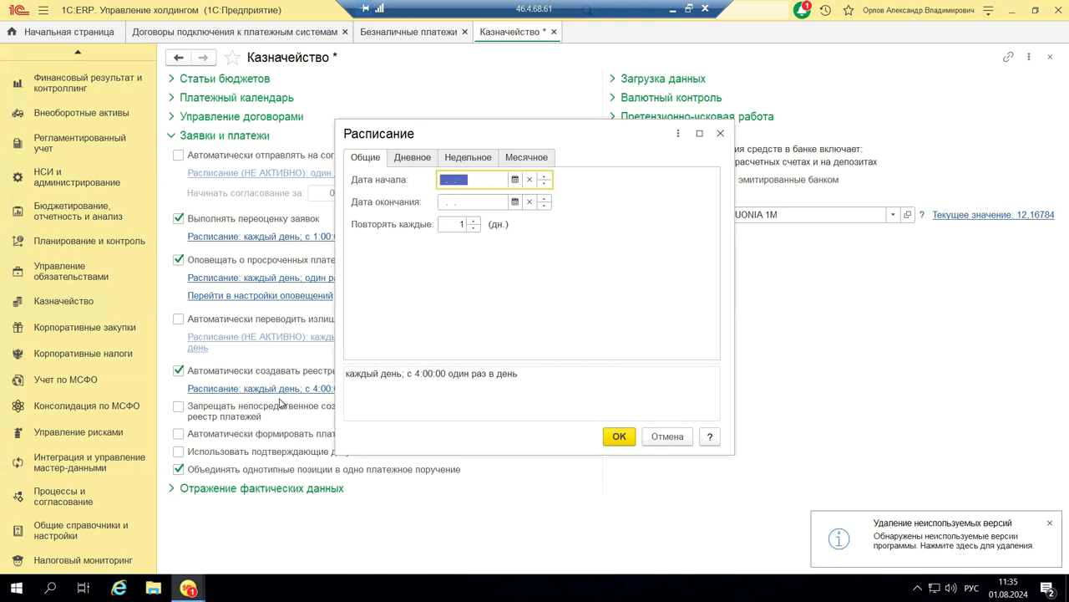
left_click(398, 159)
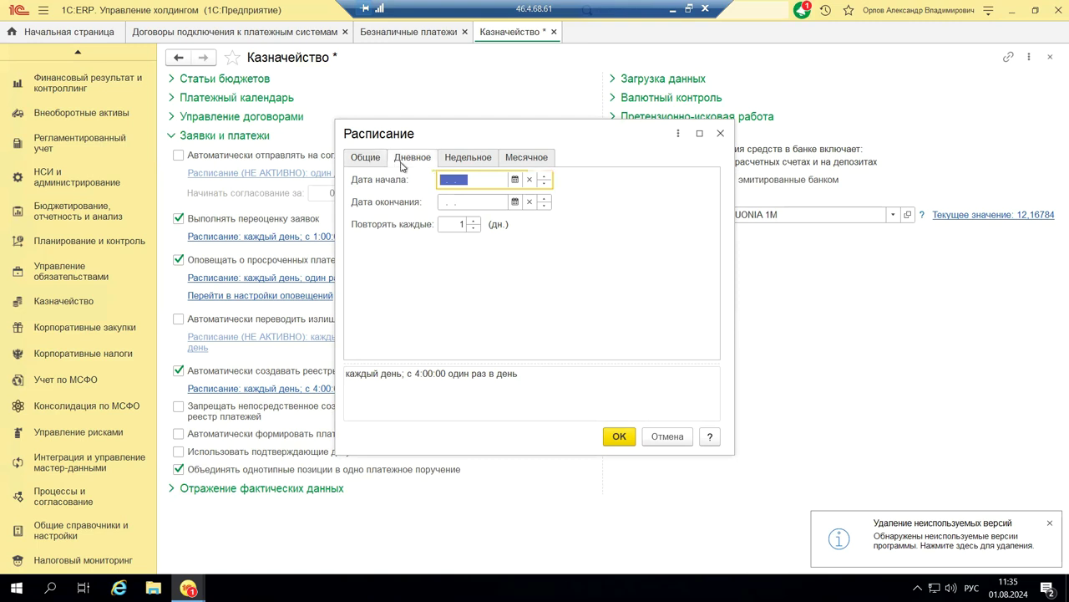
left_click(481, 158)
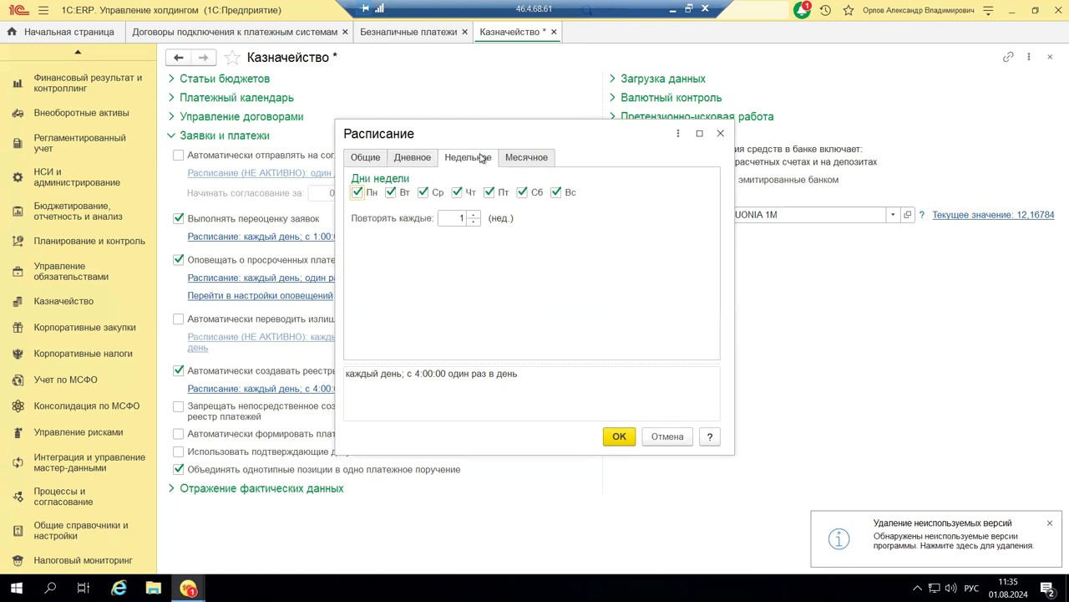
left_click(535, 160)
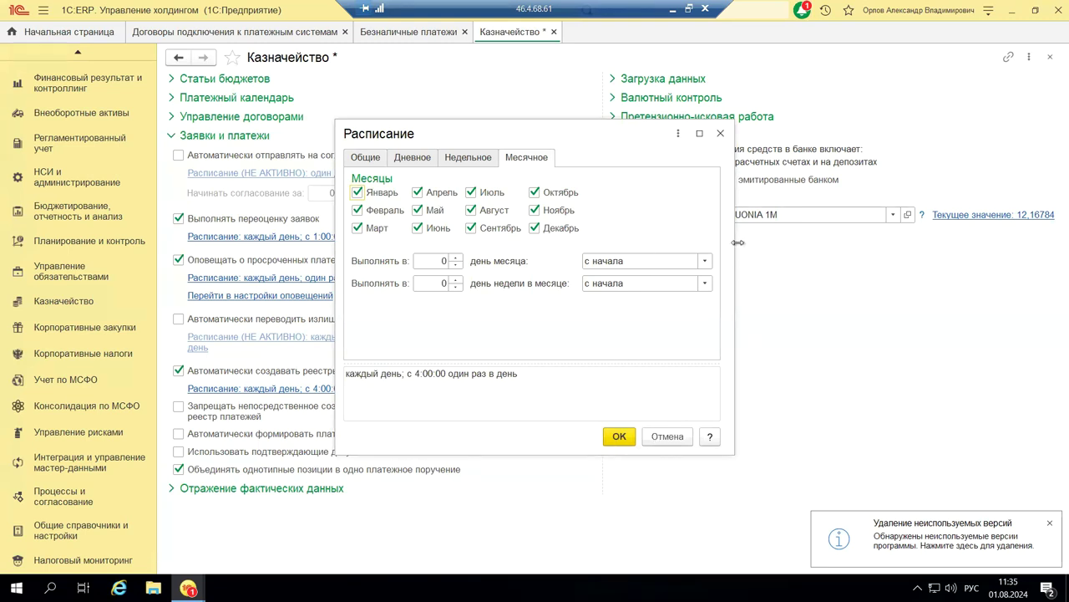
left_click(720, 133)
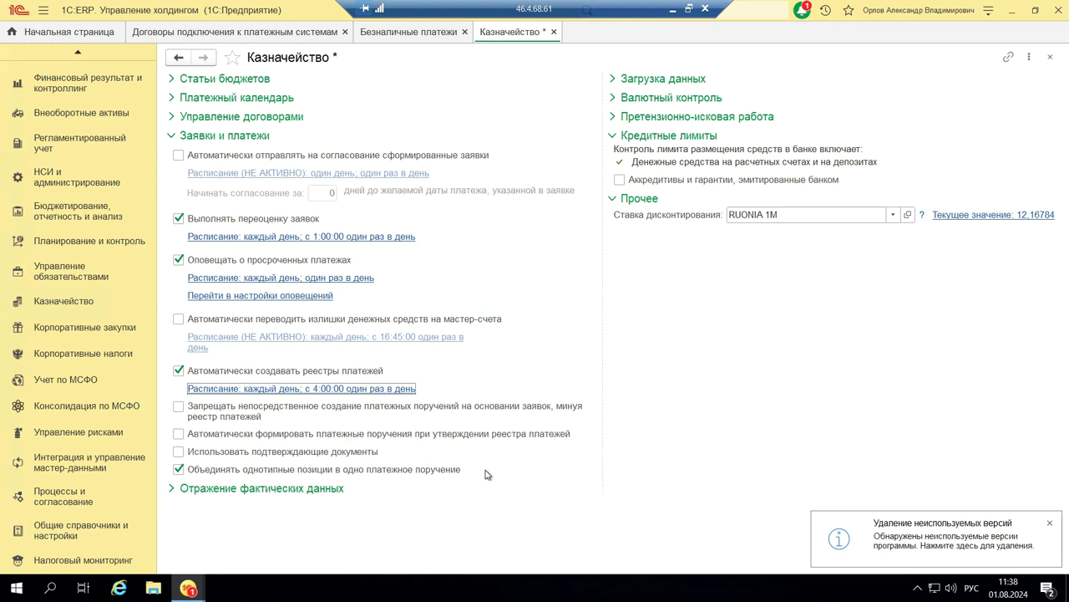
Examine the Отражение фактических данных and Валютный контроль groups in the Казначейство settings.
left_click(170, 136)
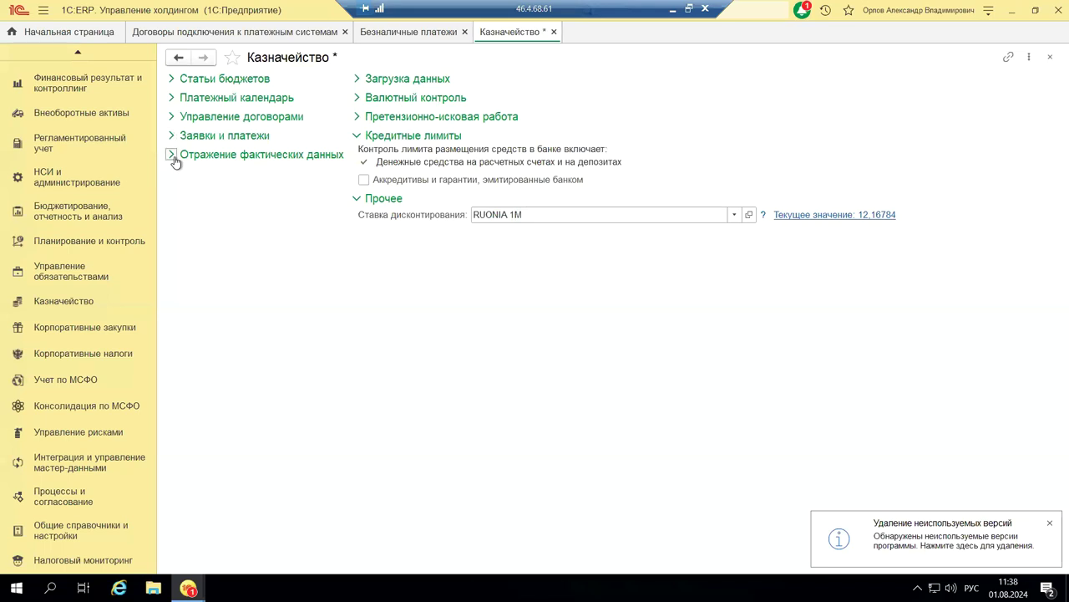
left_click(172, 156)
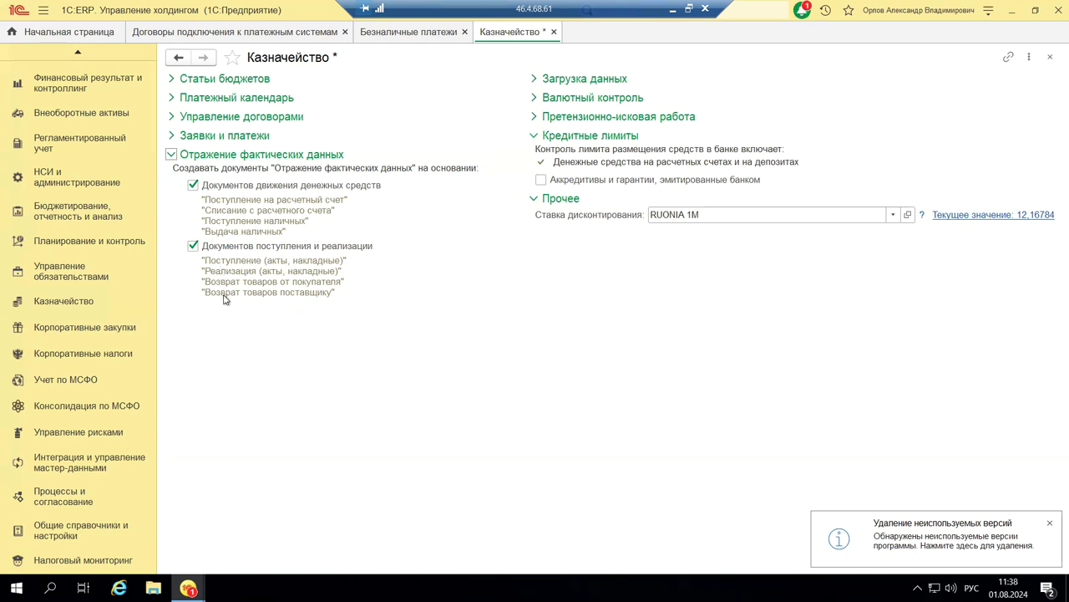
left_click(172, 156)
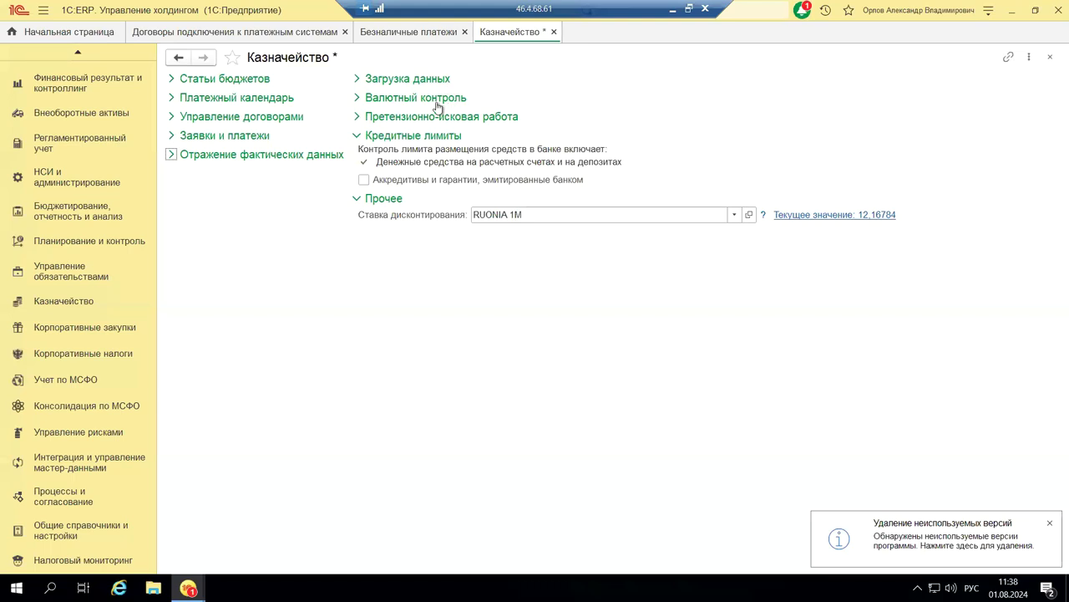
left_click(357, 98)
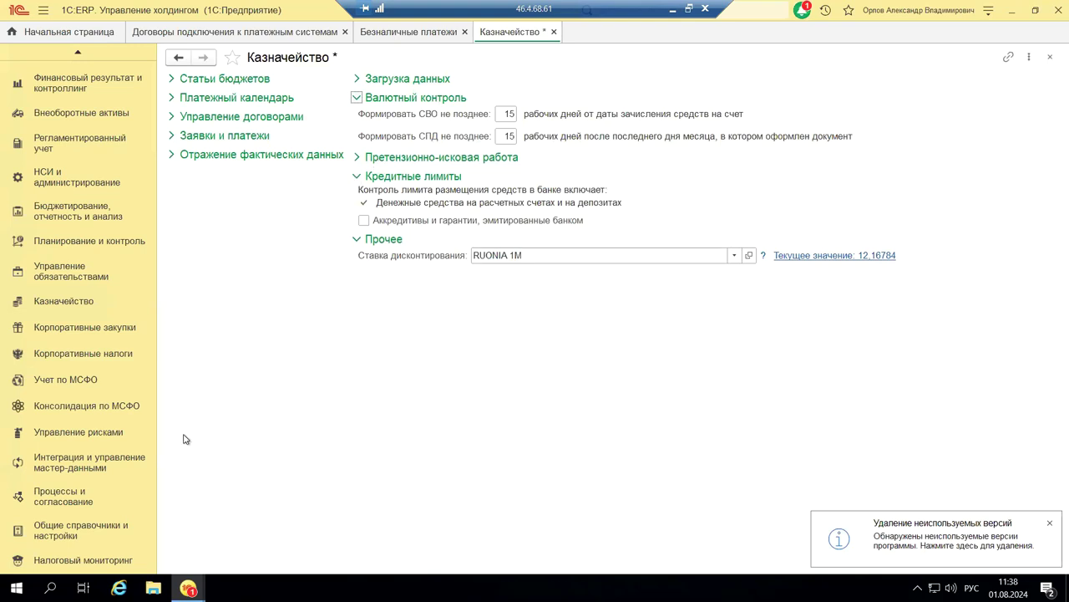
Compare the Казначейство section's commands in 1С:ERP Управление холдингом with those in 1С:ERP Управление предприятием 2.
left_click(74, 301)
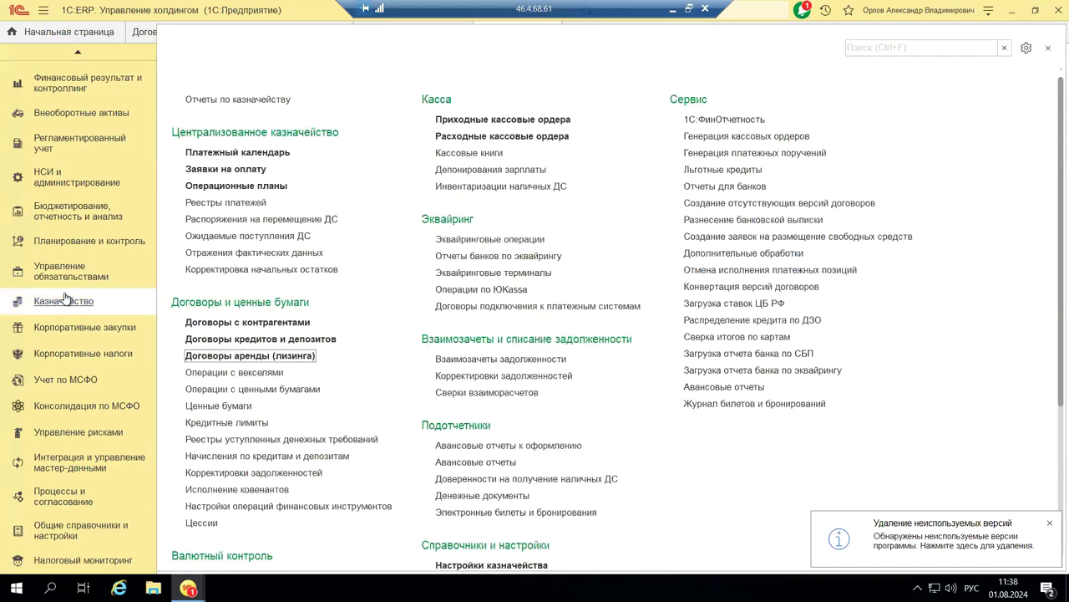
scroll(346, 321, "down", 5)
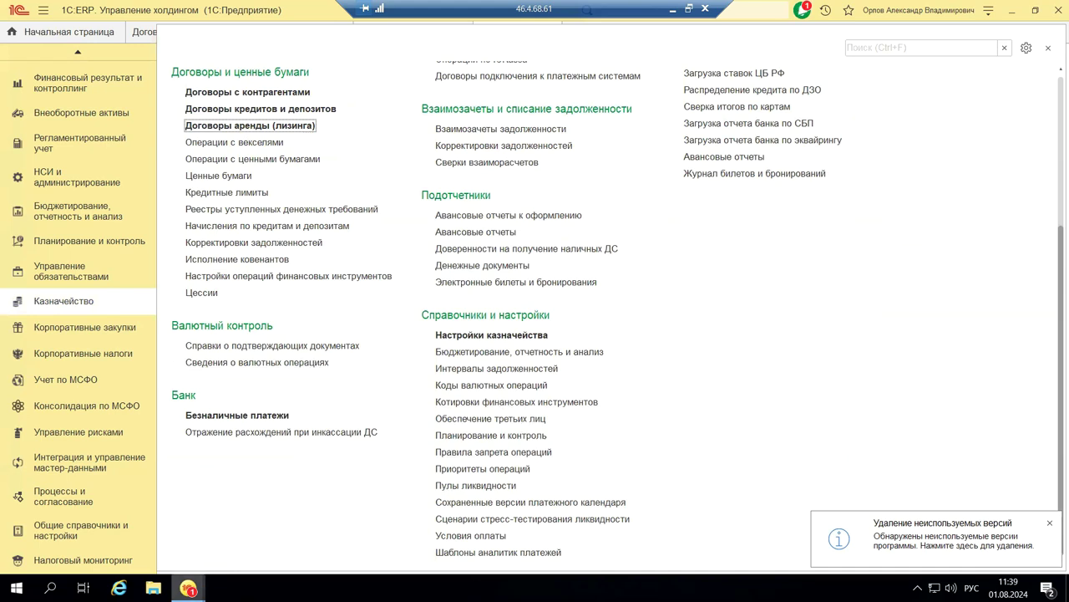
mouse_move(189, 588)
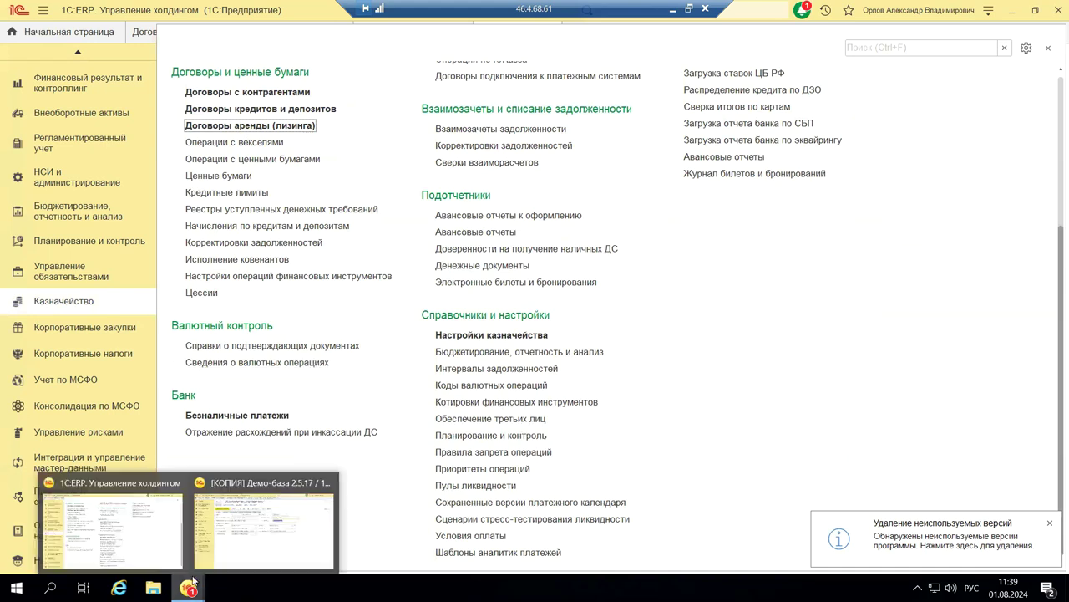
left_click(222, 525)
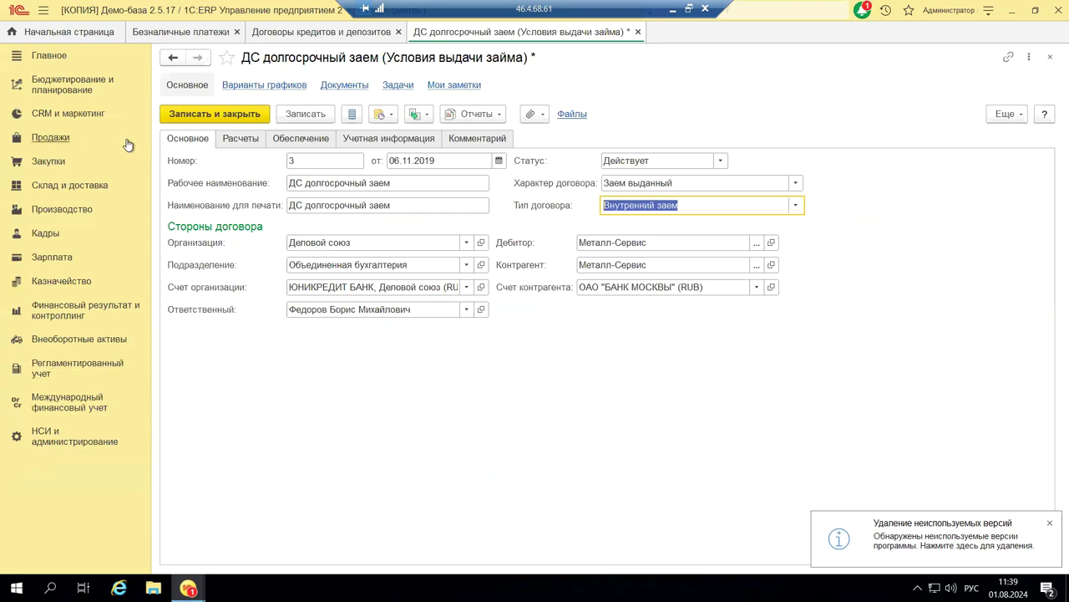
left_click(74, 284)
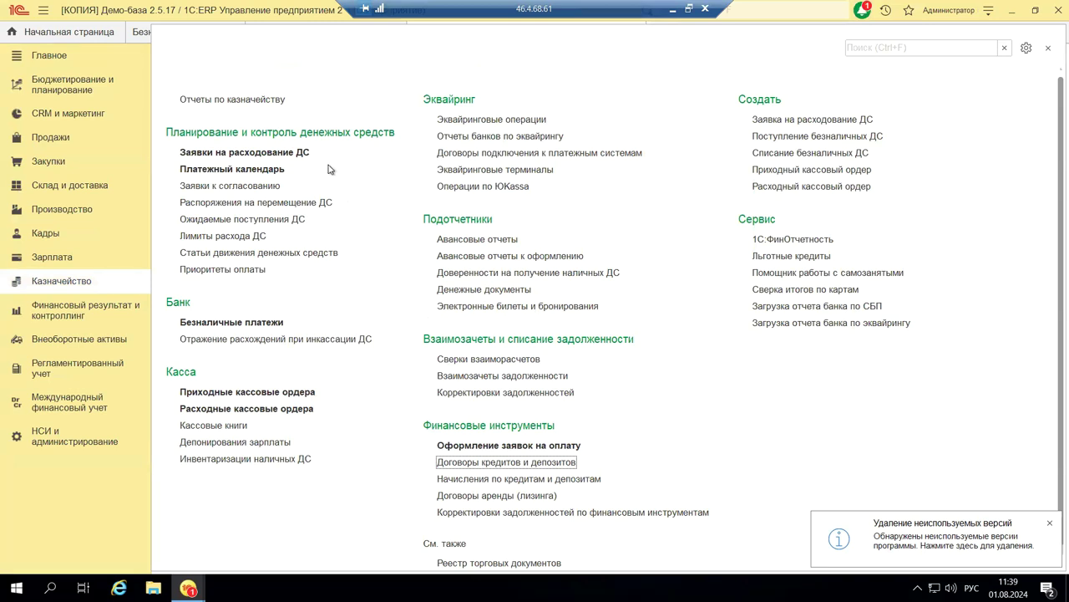
scroll(325, 188, "down", 1)
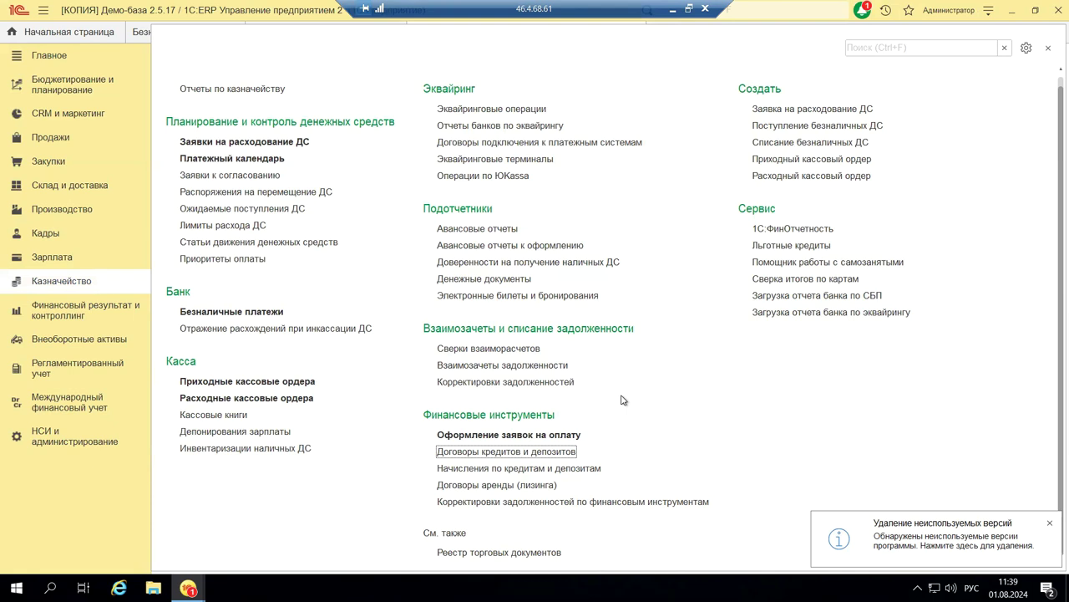
mouse_move(437, 170)
scroll(426, 346, "up", 1)
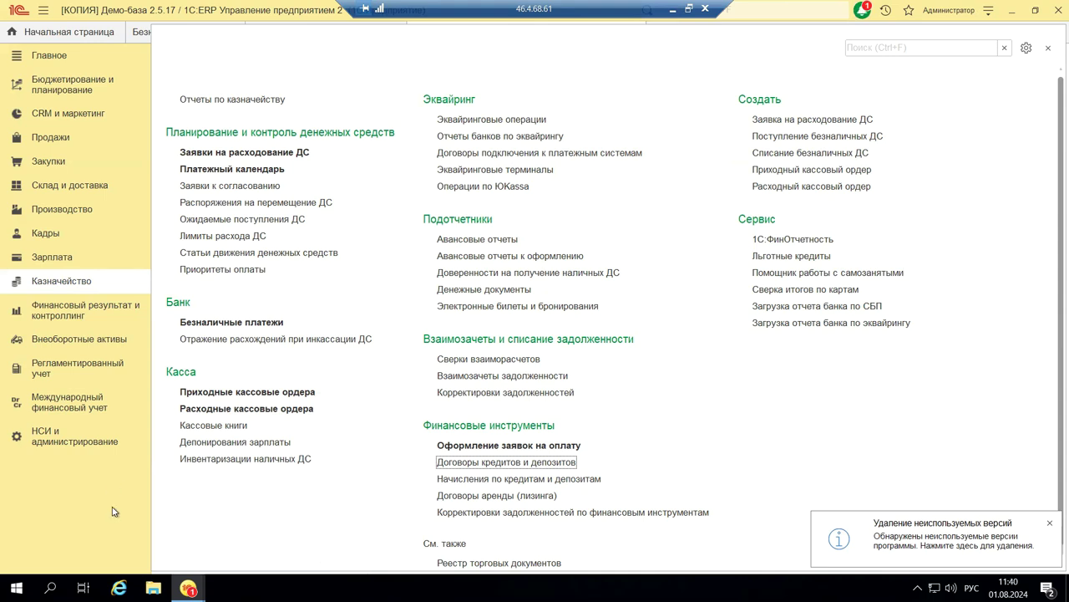
Switch to 1С:ERP Управление холдингом and view the Справки о подтверждающих документах list and its certificate creation assistant.
mouse_move(188, 588)
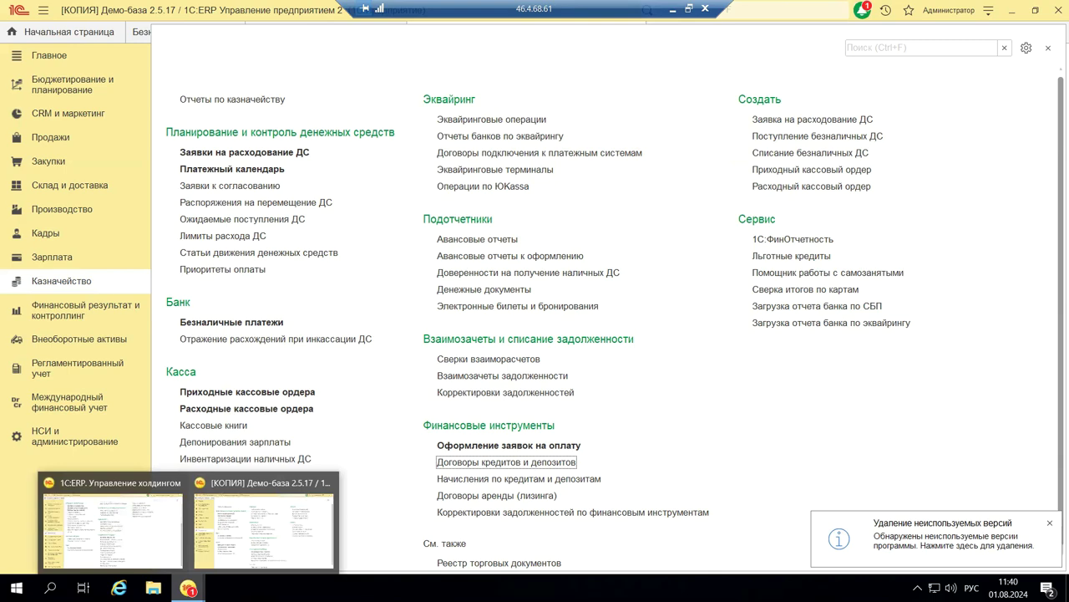
left_click(175, 547)
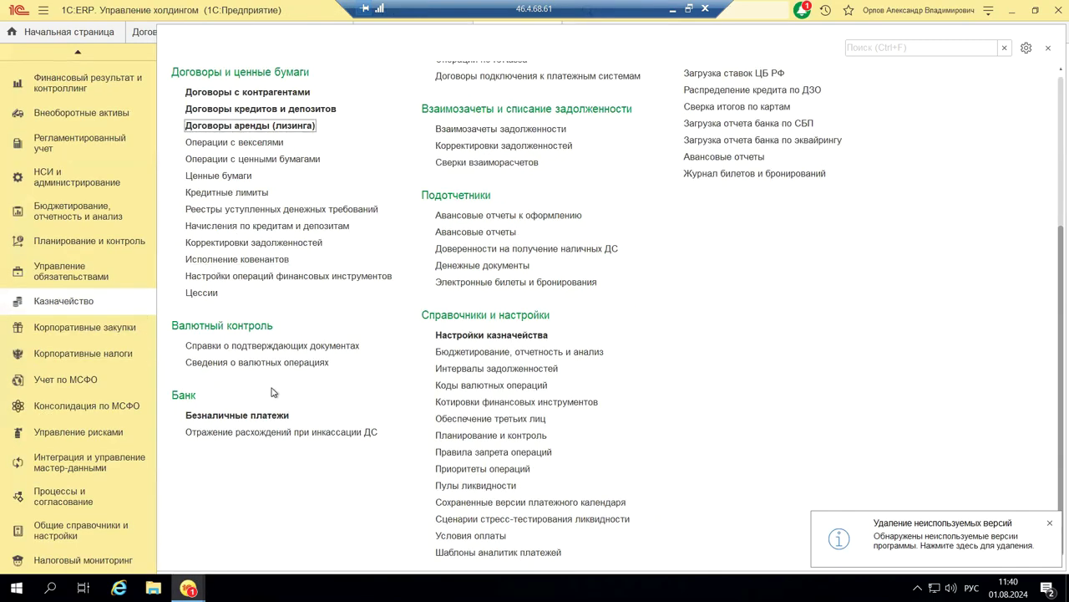
left_click(279, 346)
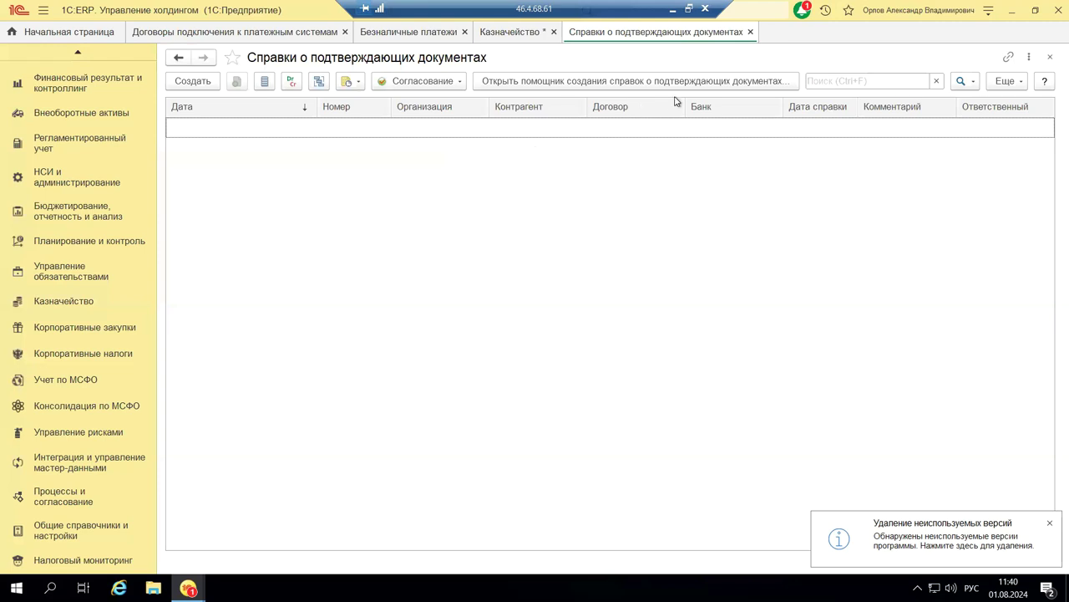
left_click(748, 89)
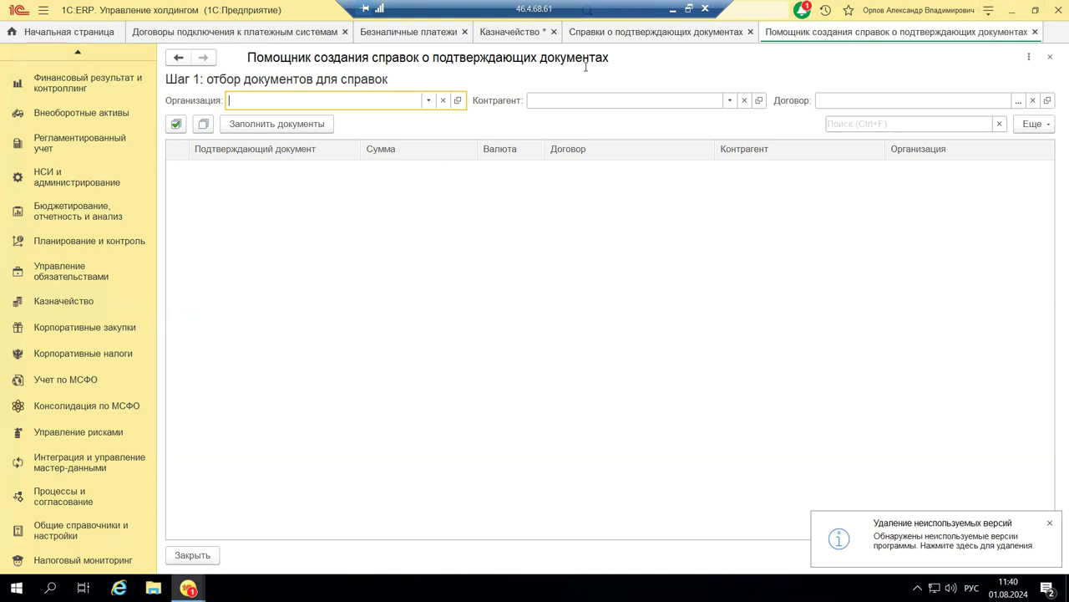
Minimize the remote session and show slide 21, Валютные операции, in the PowerPoint presentation.
left_click(672, 8)
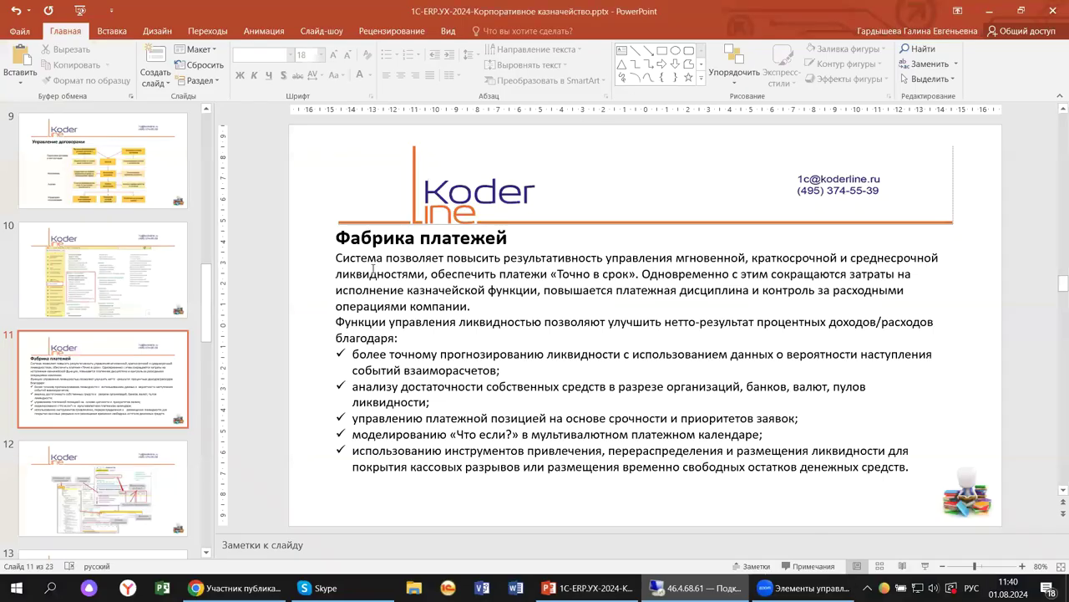
scroll(100, 418, "down", 5)
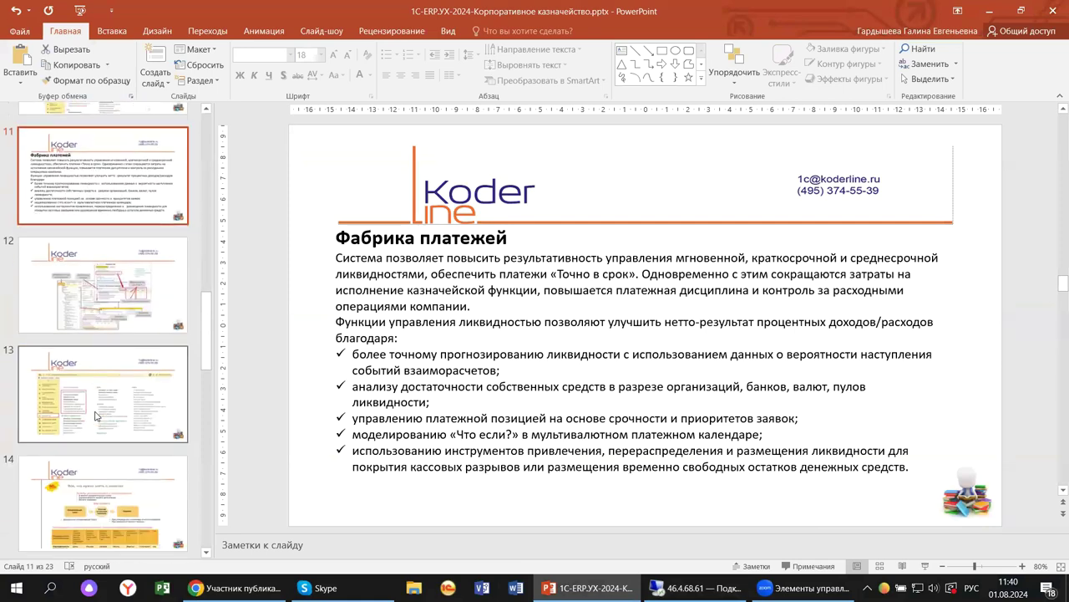
scroll(106, 421, "down", 8)
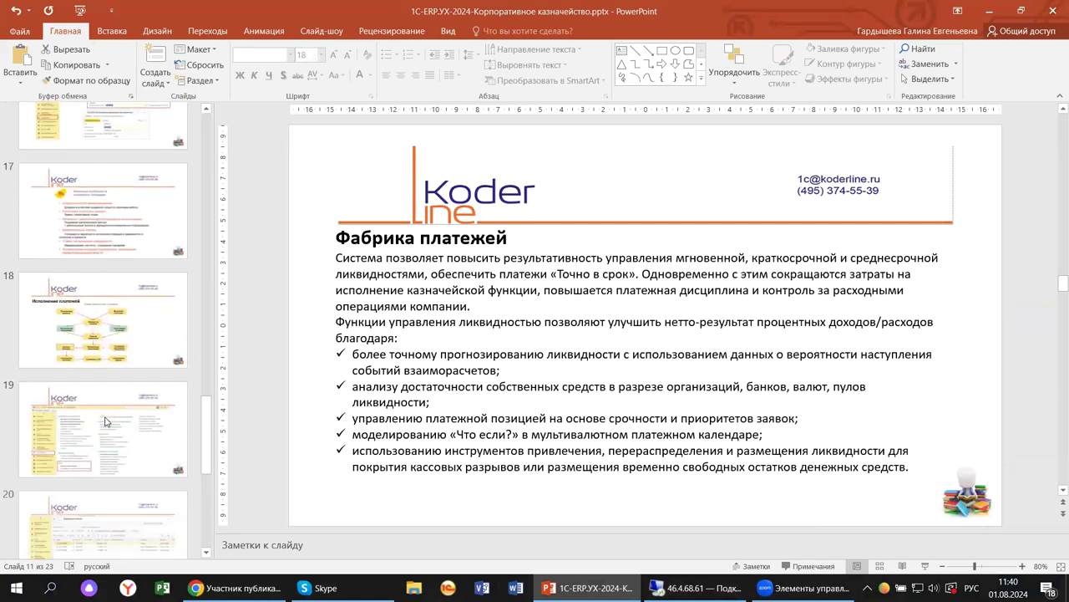
left_click(107, 342)
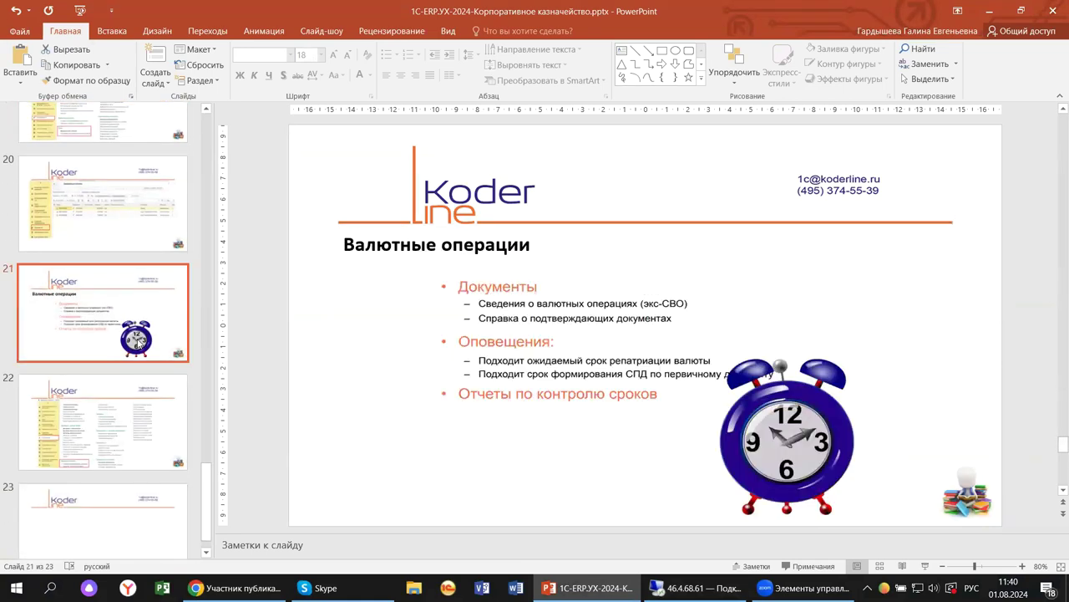
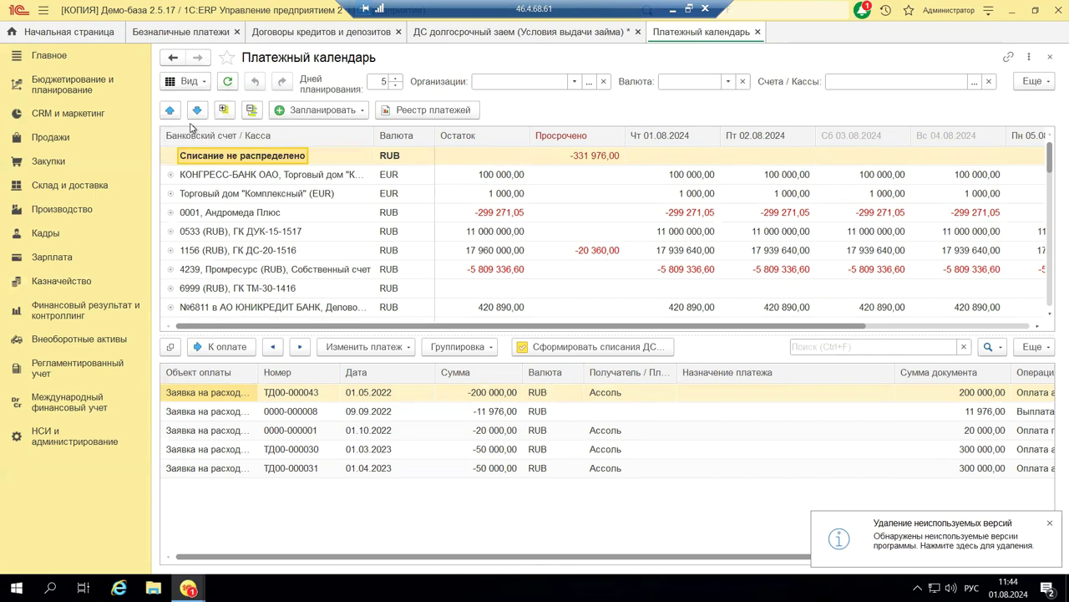
View the Платежный календарь as Заявки → Календарь and as Список заявок, and return it to Календарь → Платежи.
left_click(205, 84)
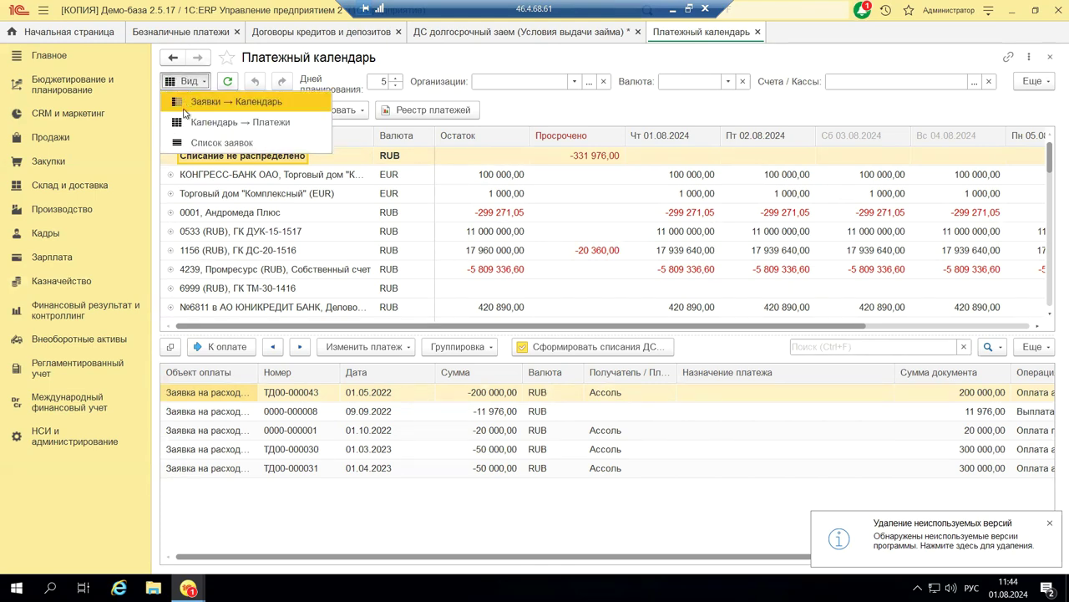
left_click(185, 107)
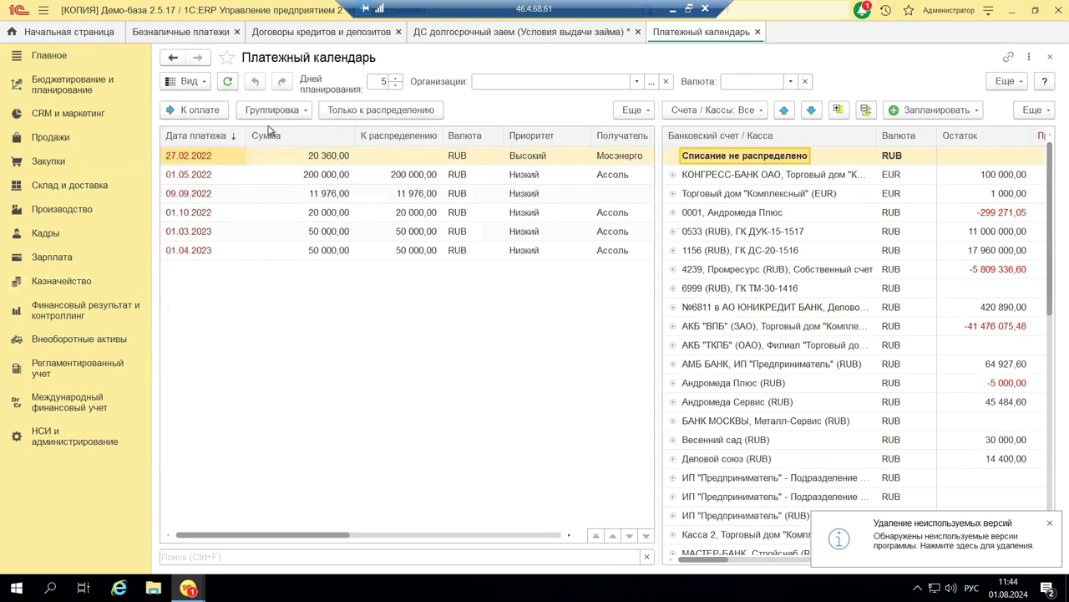
left_click(204, 84)
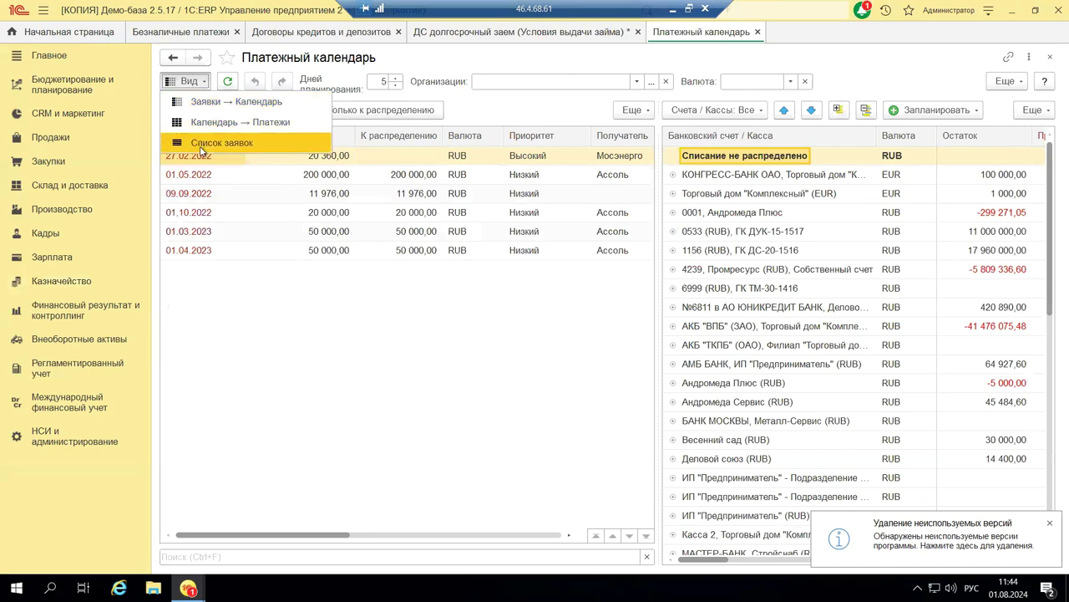
left_click(201, 144)
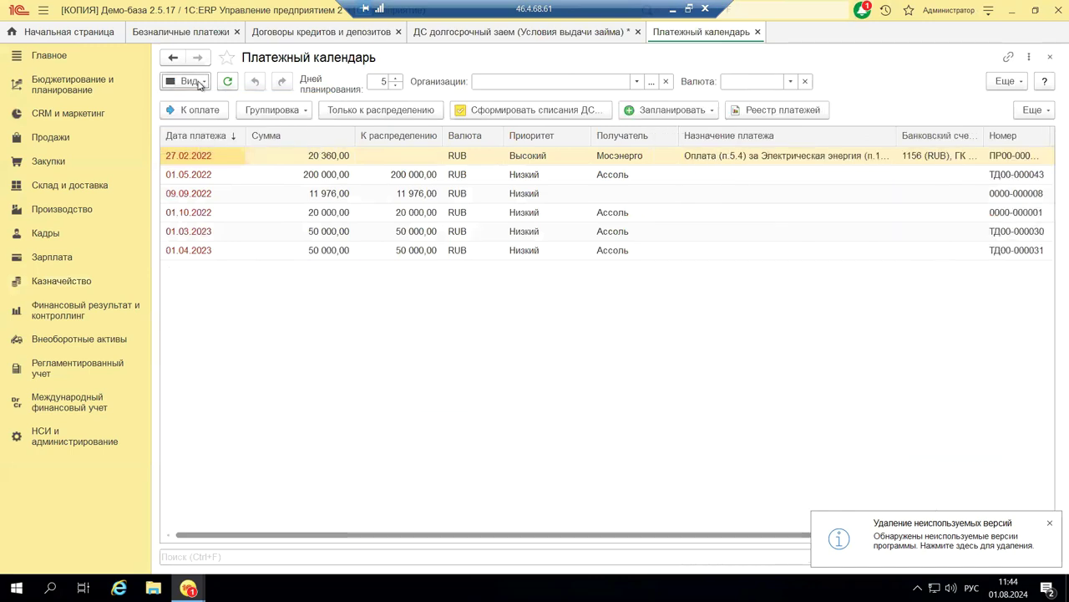
left_click(199, 86)
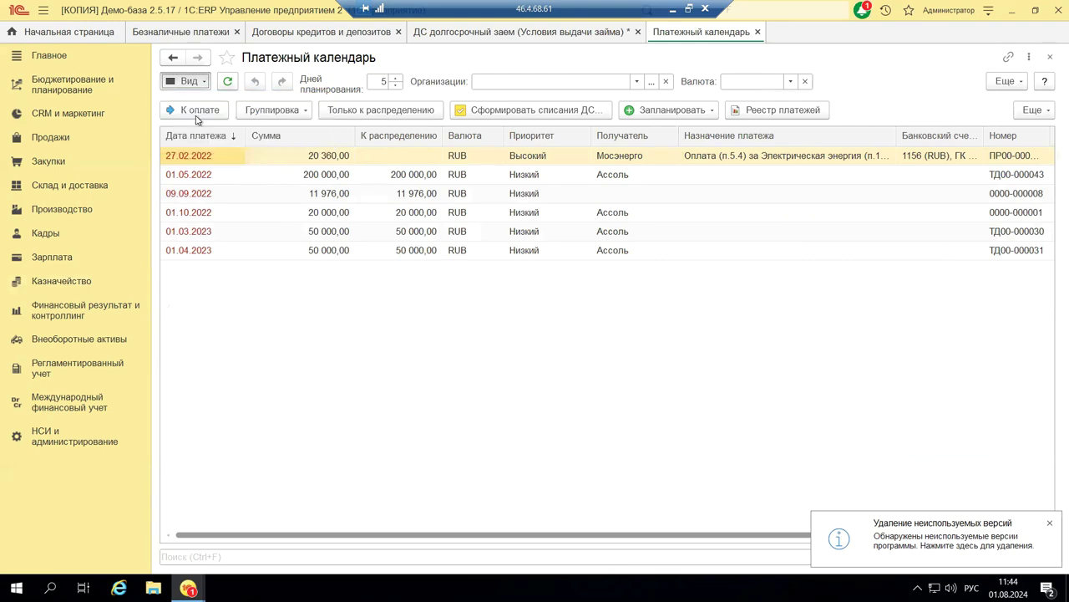
left_click(198, 121)
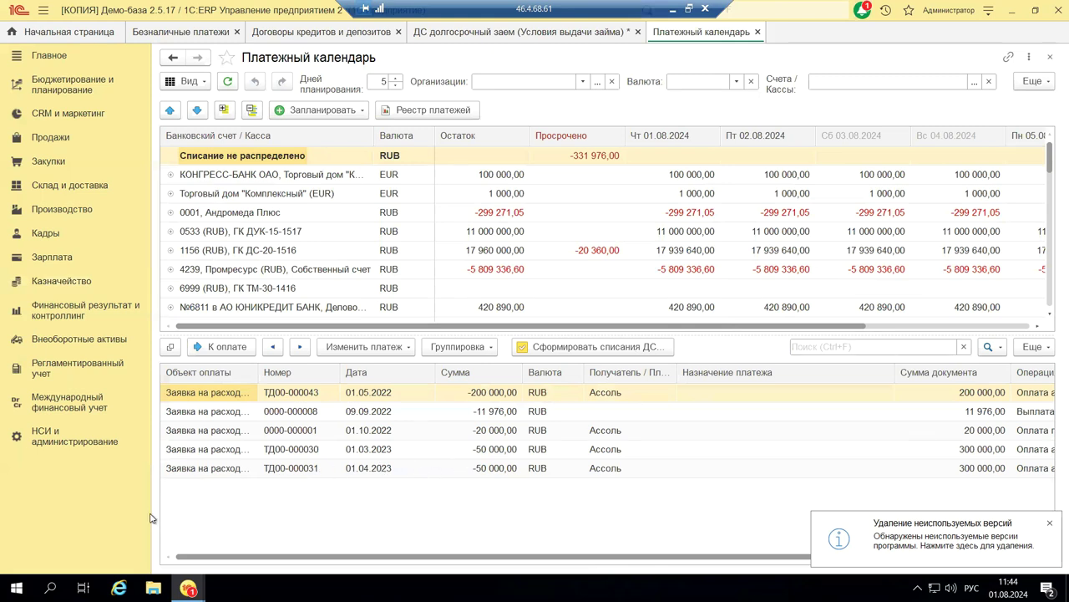
Switch to 1С:ERP Управление холдингом and open its Платежный календарь from the Казначейство section.
mouse_move(188, 588)
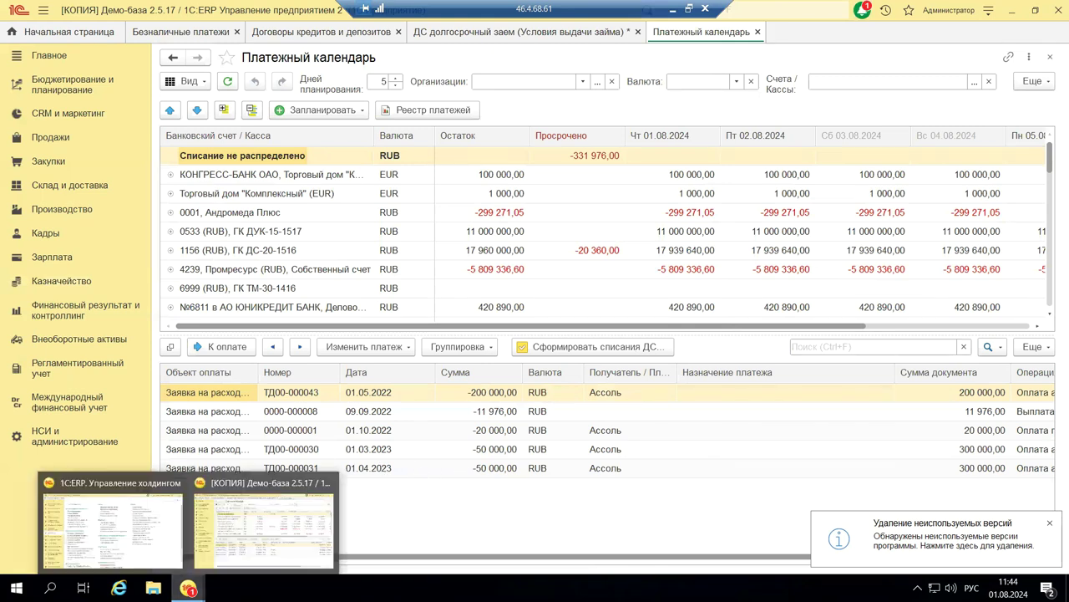
left_click(178, 500)
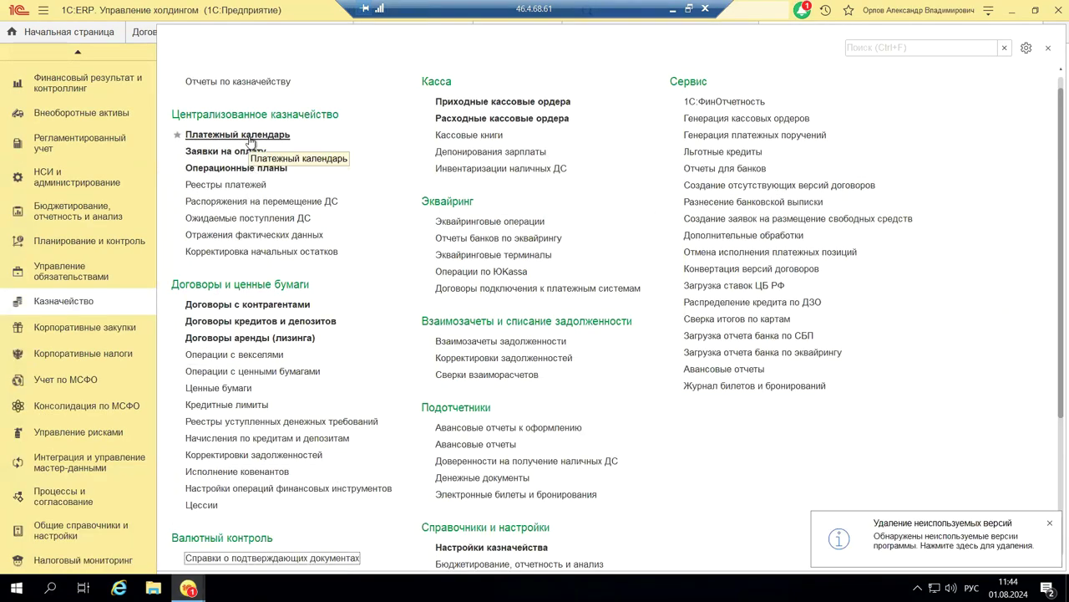
left_click(249, 137)
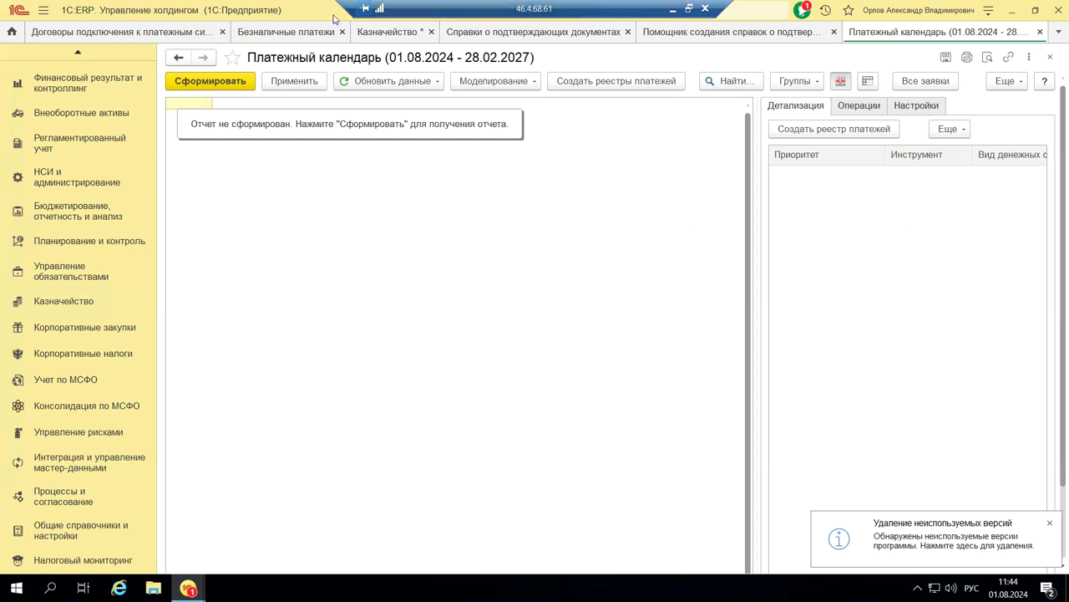
Generate the Платежный календарь for 01.08.2024 - 28.02.2027 and view its Операции and Настройки details.
left_click(196, 87)
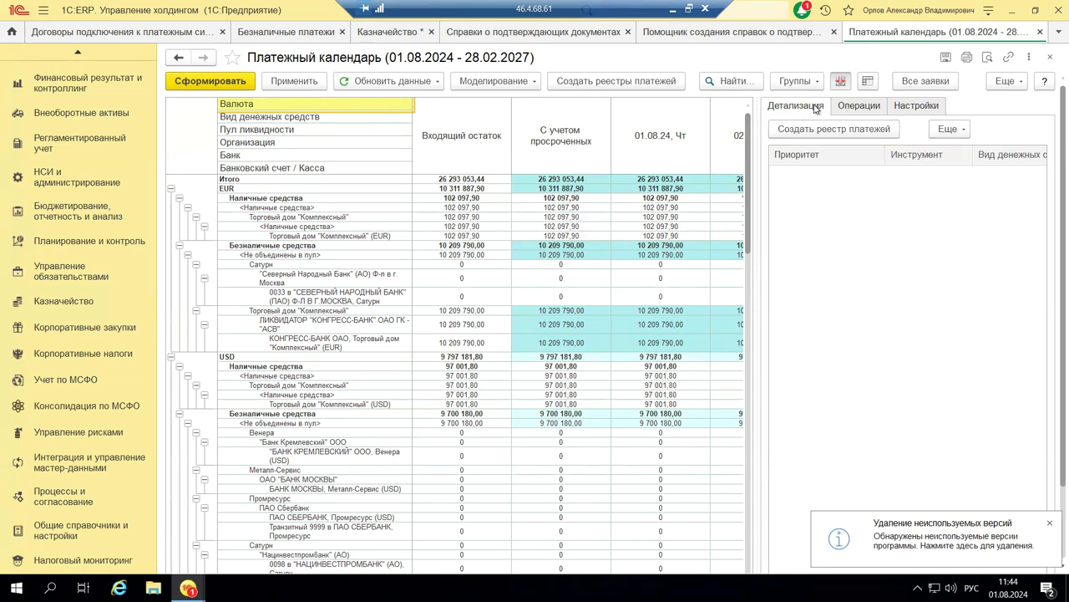
left_click(873, 109)
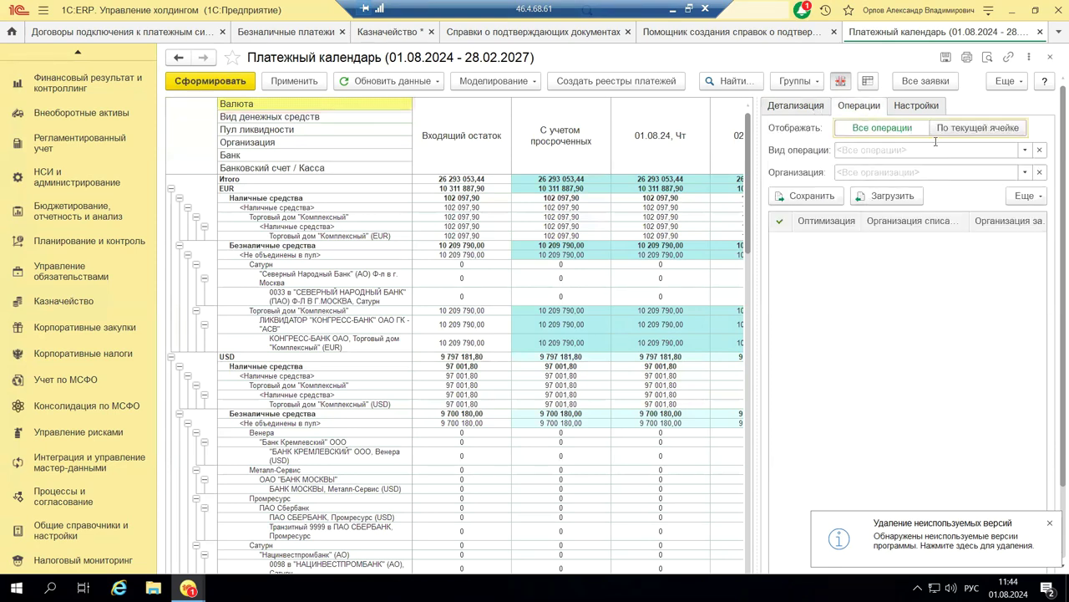
left_click(921, 106)
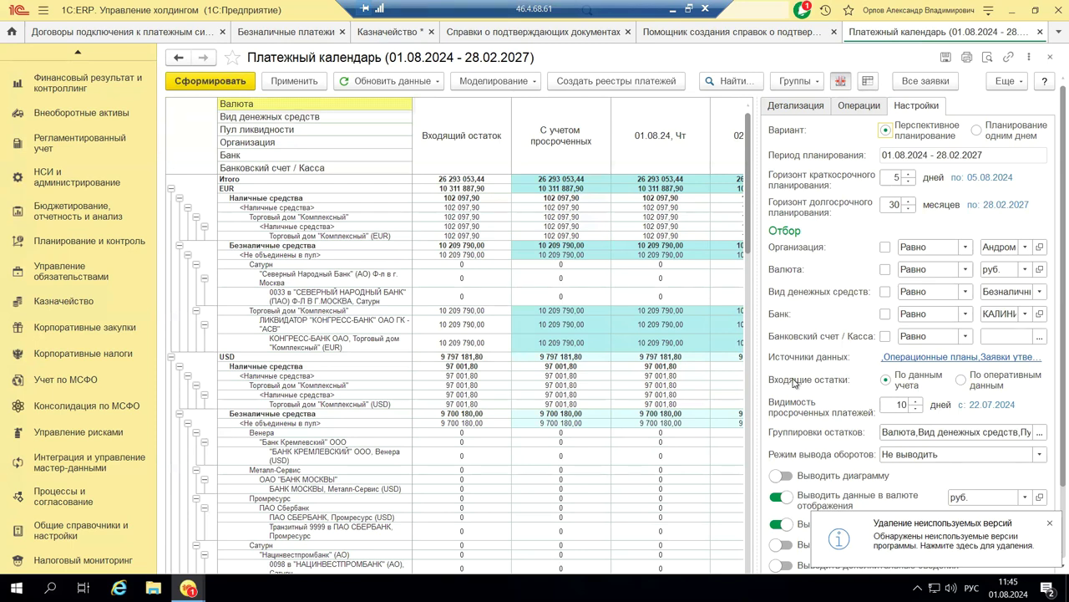
scroll(965, 430, "down", 3)
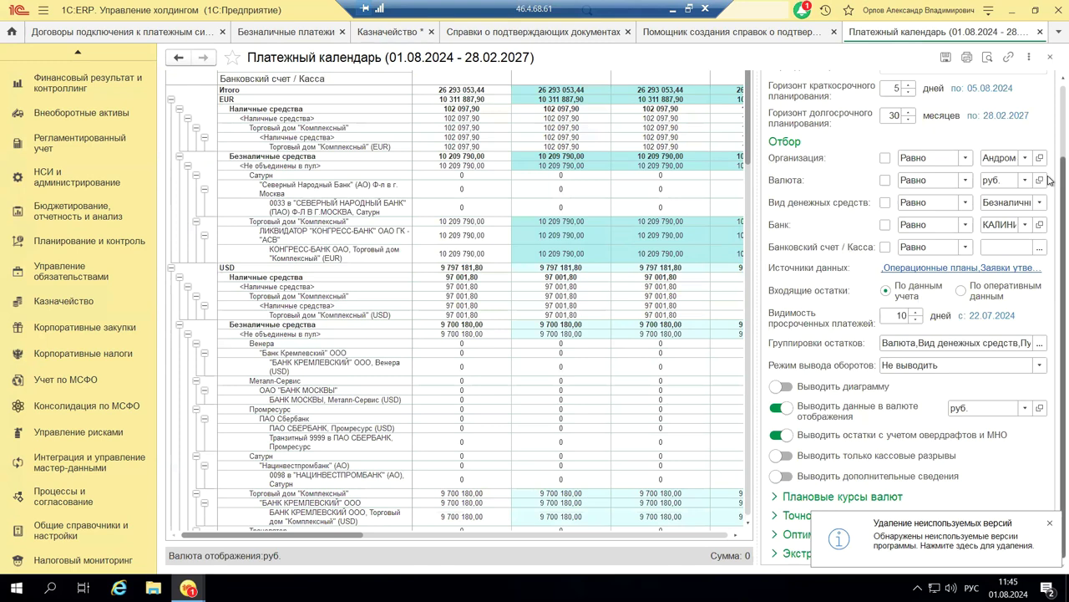
scroll(1051, 129, "up", 1)
scroll(1051, 130, "up", 1)
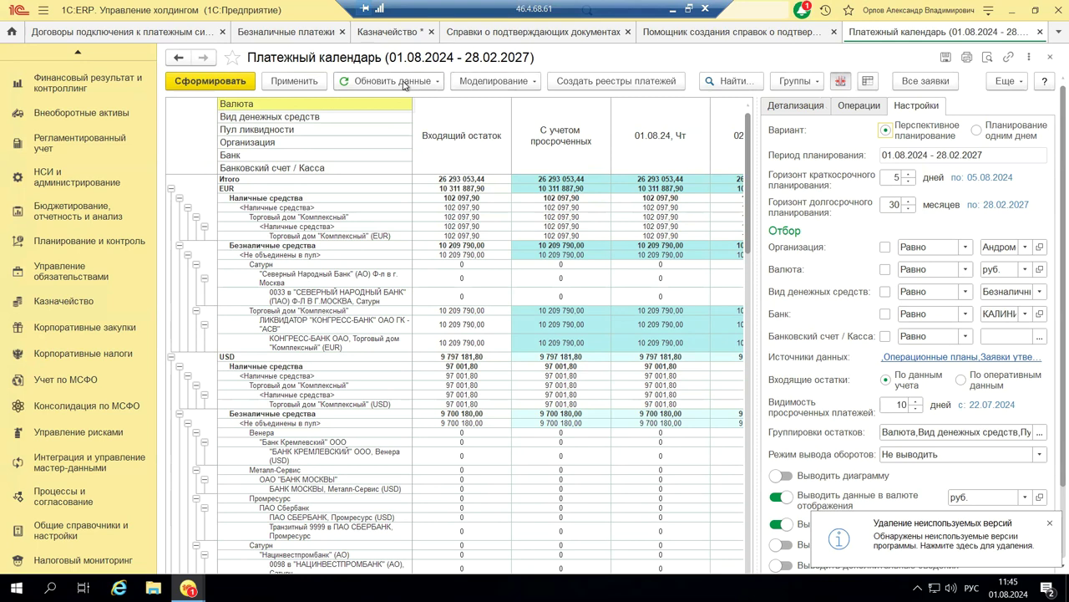
View the calendar's Моделирование commands and additional commands, choosing Справа as the placement of Детали.
left_click(492, 82)
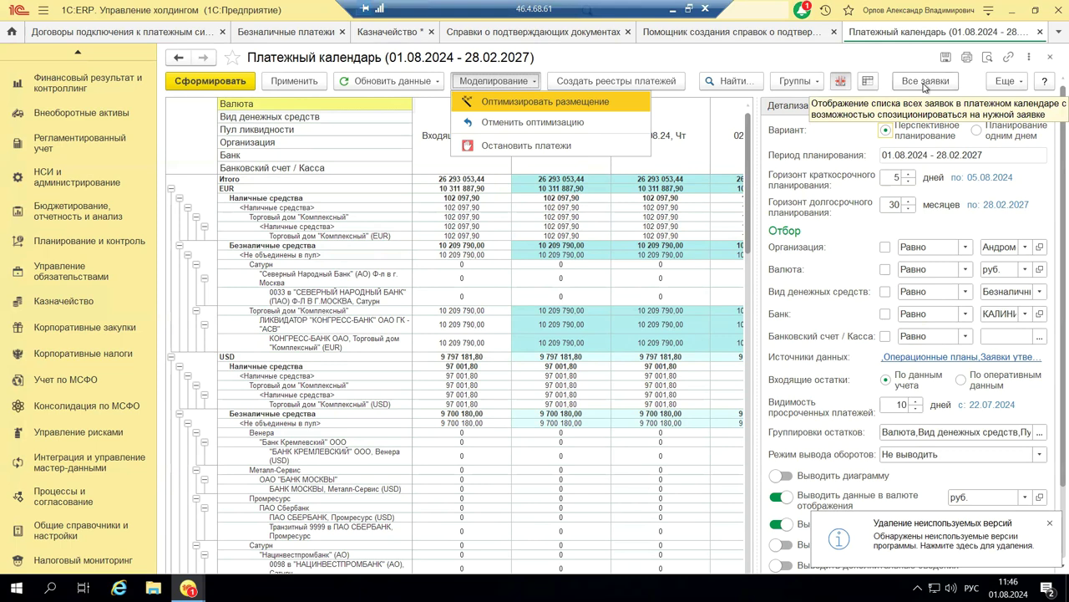
left_click(1005, 81)
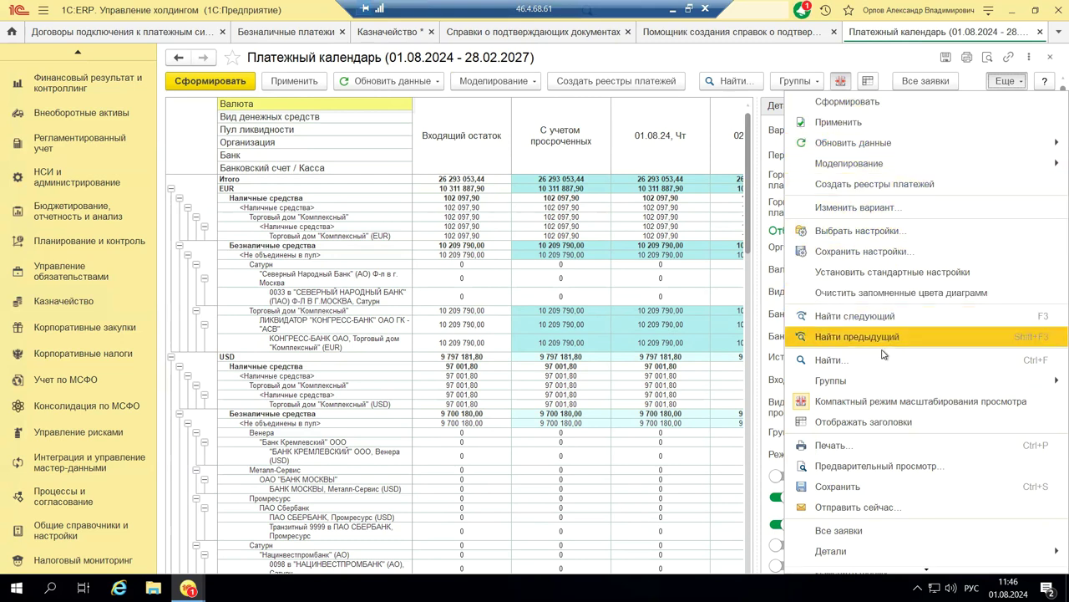
scroll(881, 480, "down", 2)
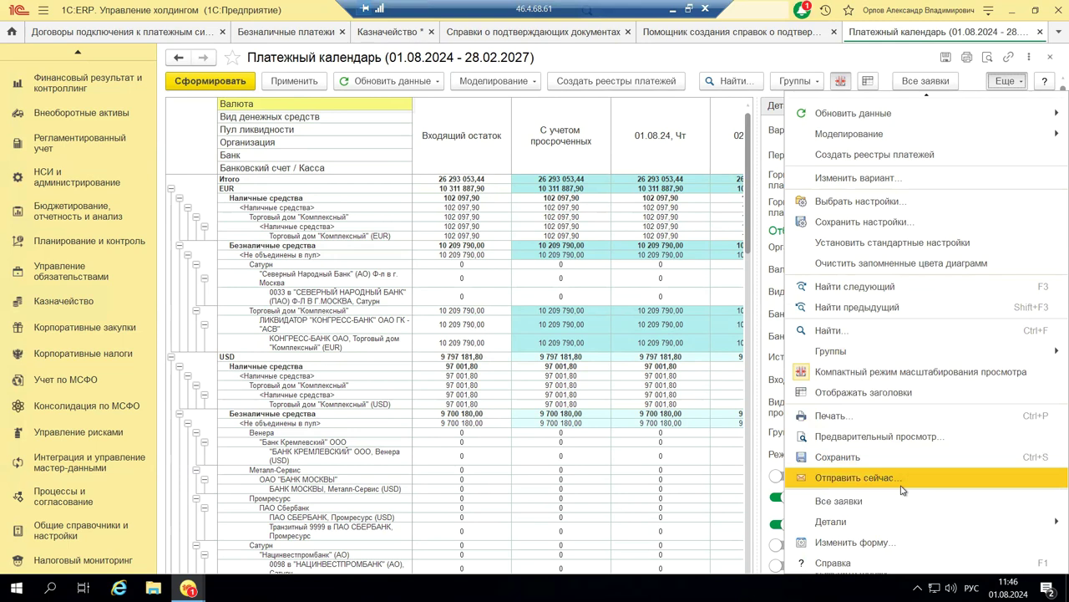
mouse_move(902, 521)
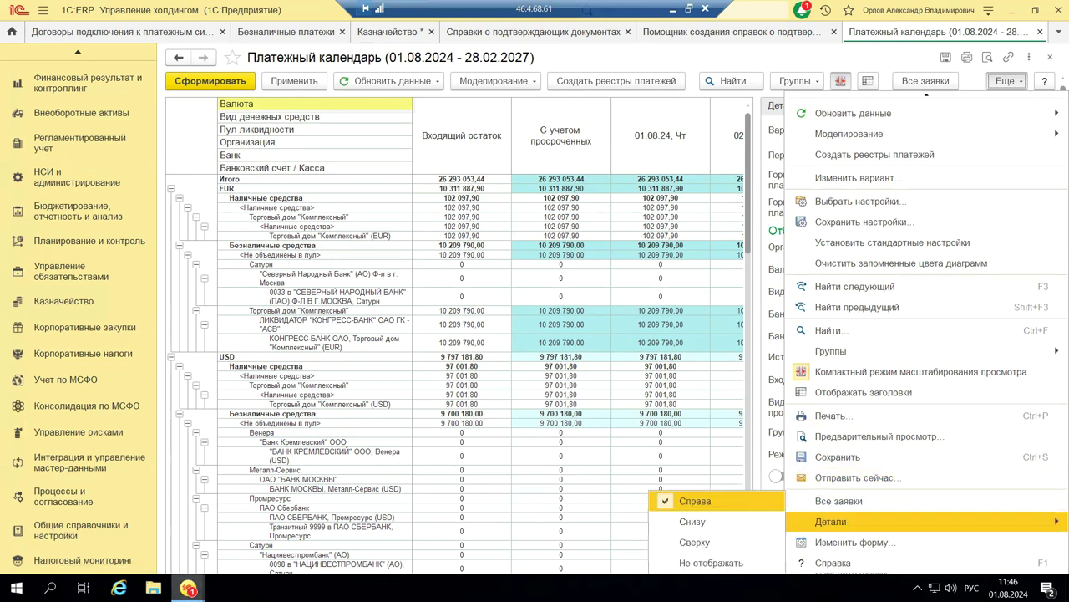
left_click(696, 501)
Switch to 1С:ERP Управление предприятием 2 and view the Настройки платежного календаря, closing them without changes.
mouse_move(188, 588)
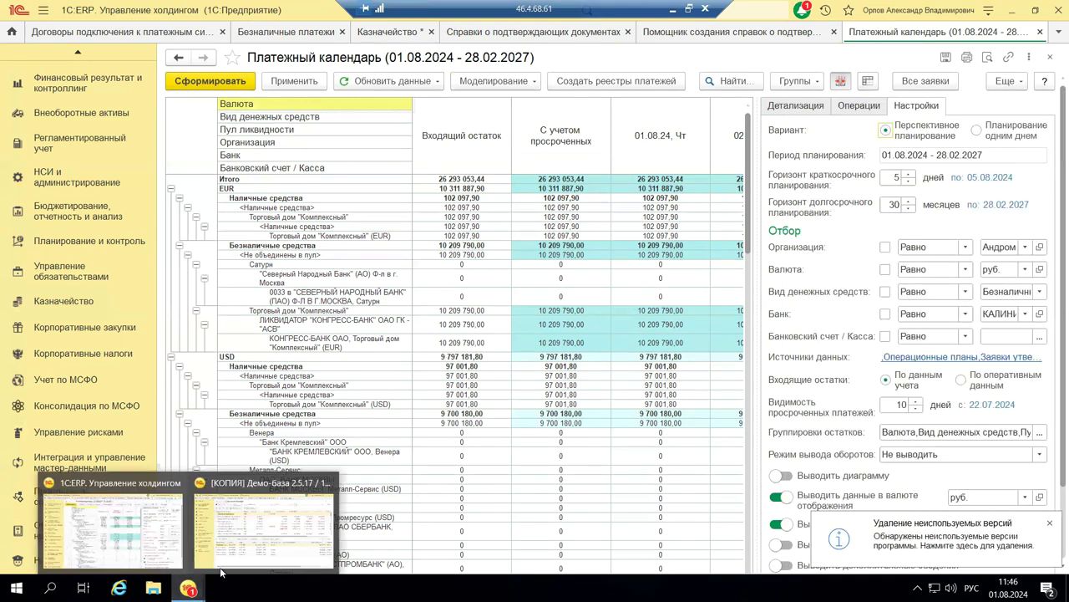
left_click(219, 535)
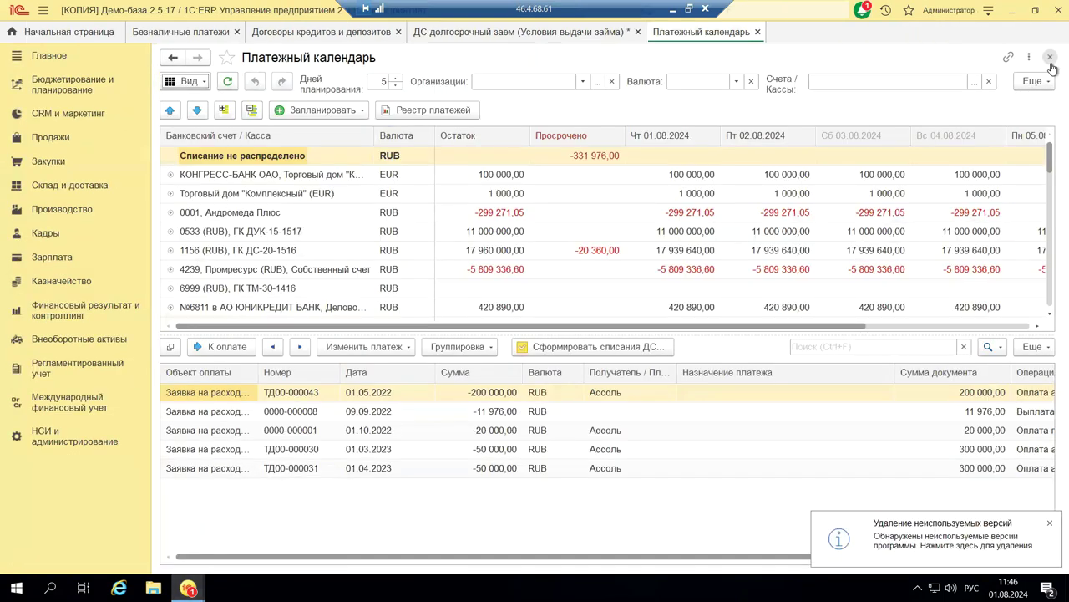
left_click(1031, 81)
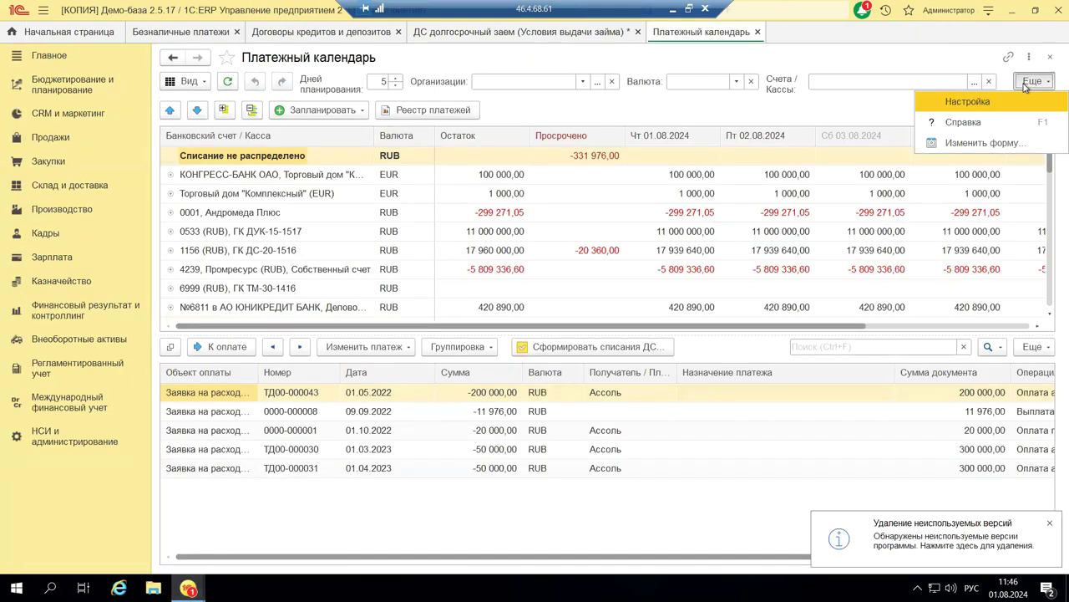
left_click(1010, 103)
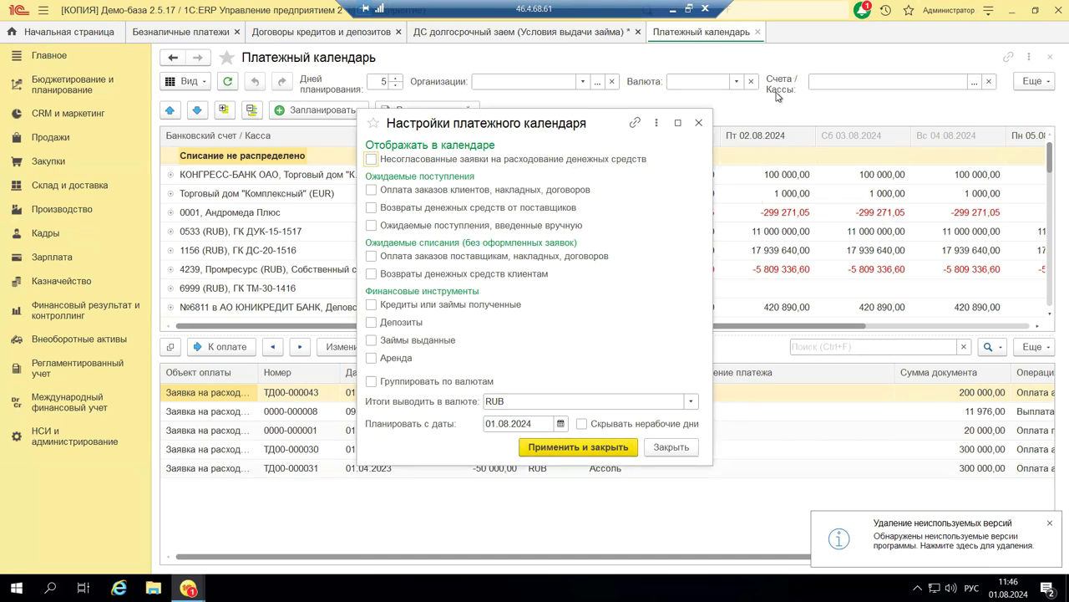
left_click(699, 124)
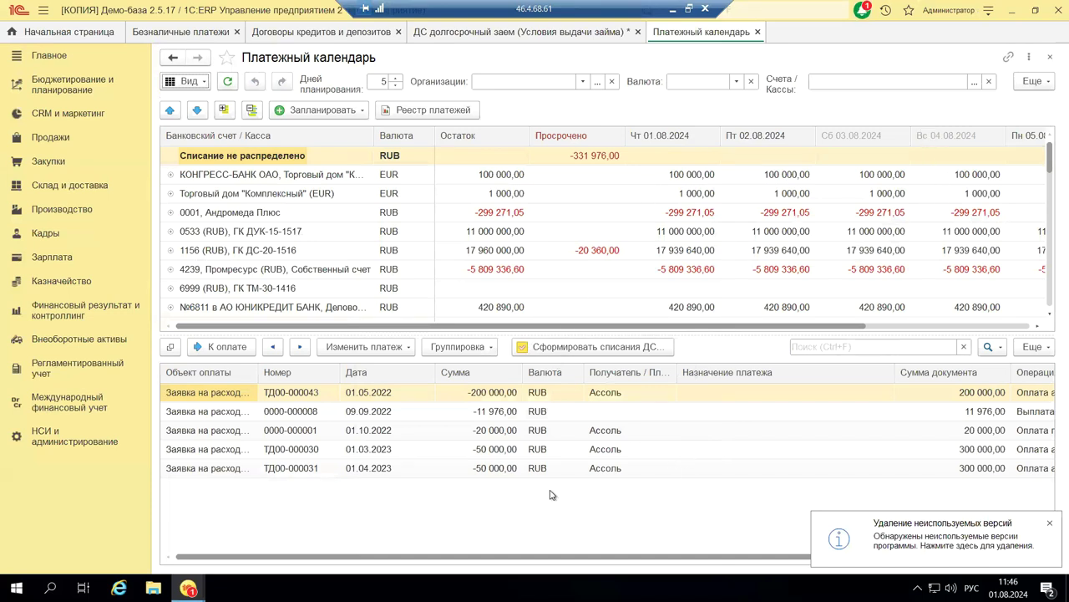
Return to 1С:ERP Управление холдингом and select the EUR Наличные средства balance for 01.08.24 in the payment calendar.
mouse_move(188, 588)
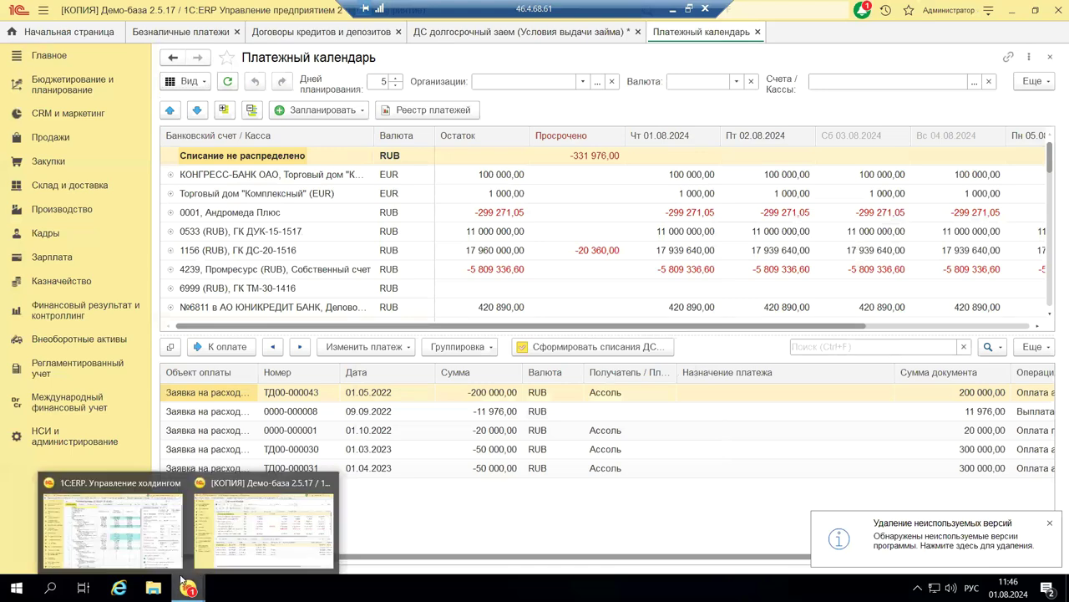
left_click(158, 495)
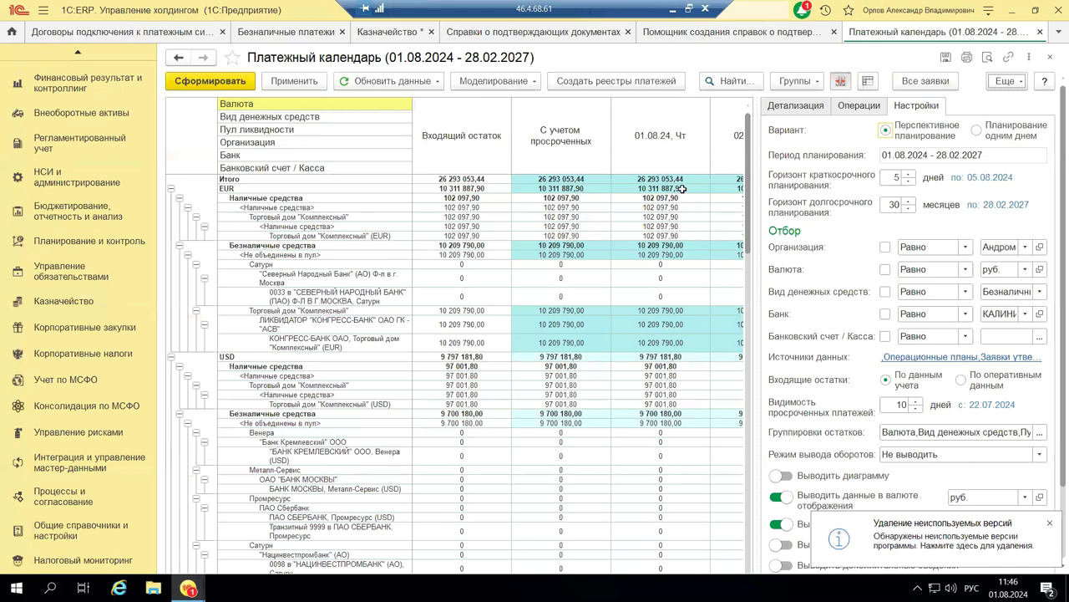
left_click(639, 197)
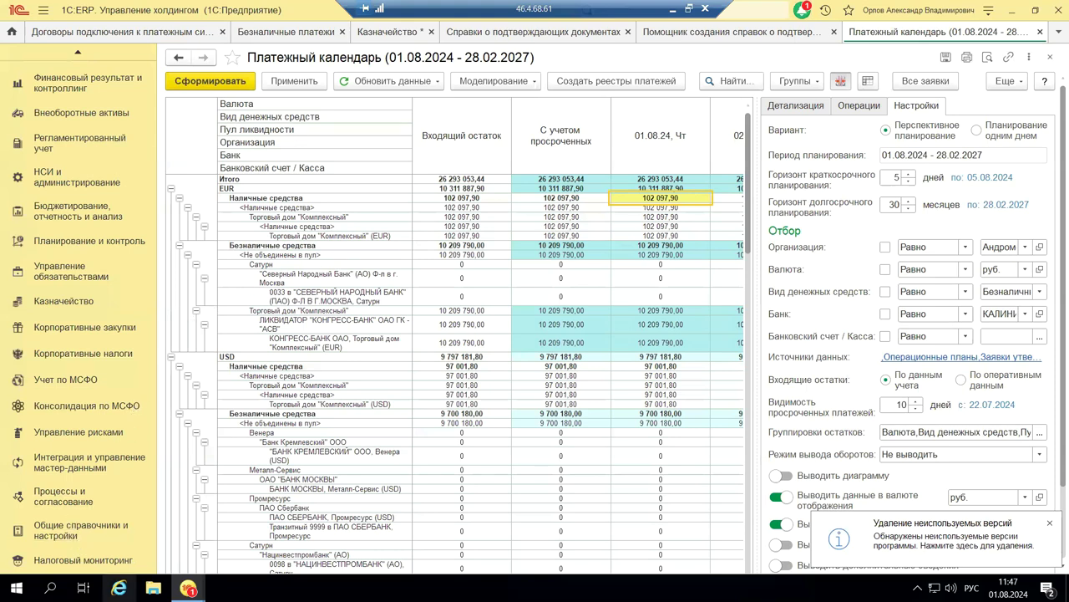
Minimize the remote session and show slide 13, the Казначейство section with Централизованное казначейство, in the PowerPoint presentation.
mouse_move(188, 587)
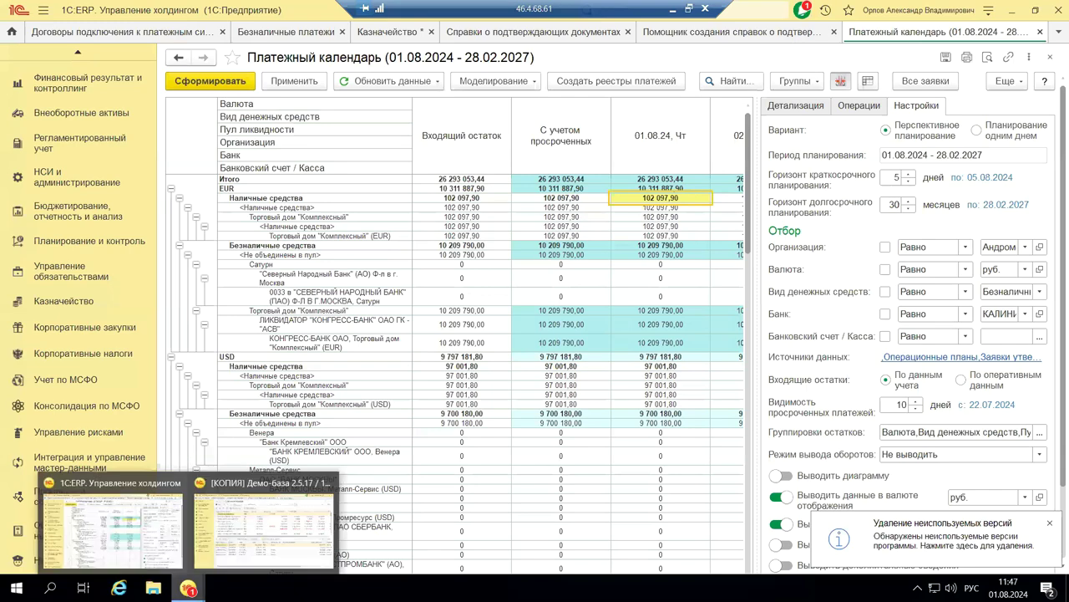
left_click(217, 513)
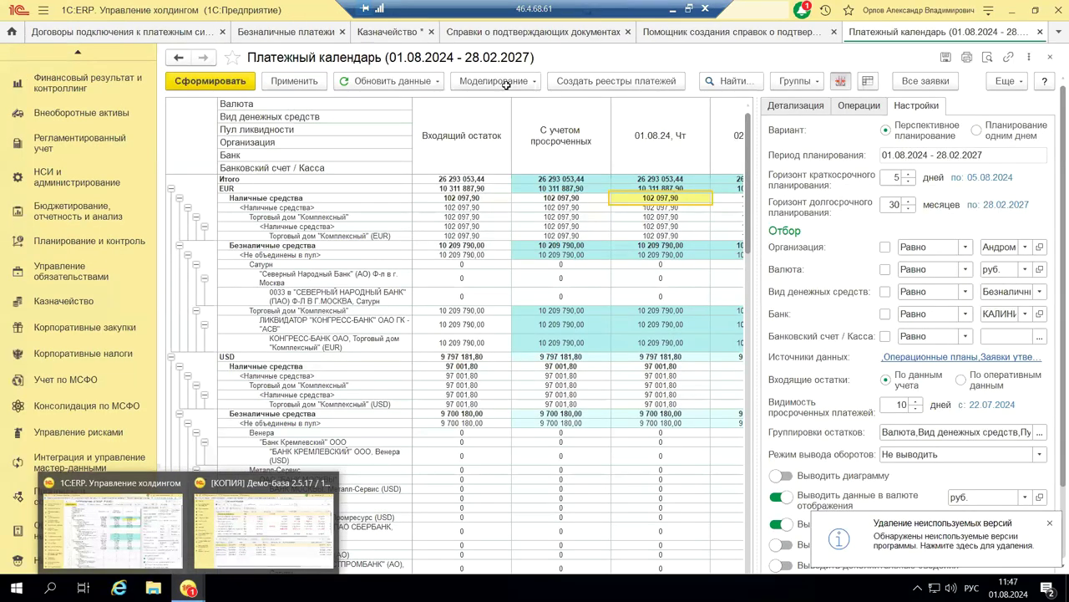
left_click(669, 11)
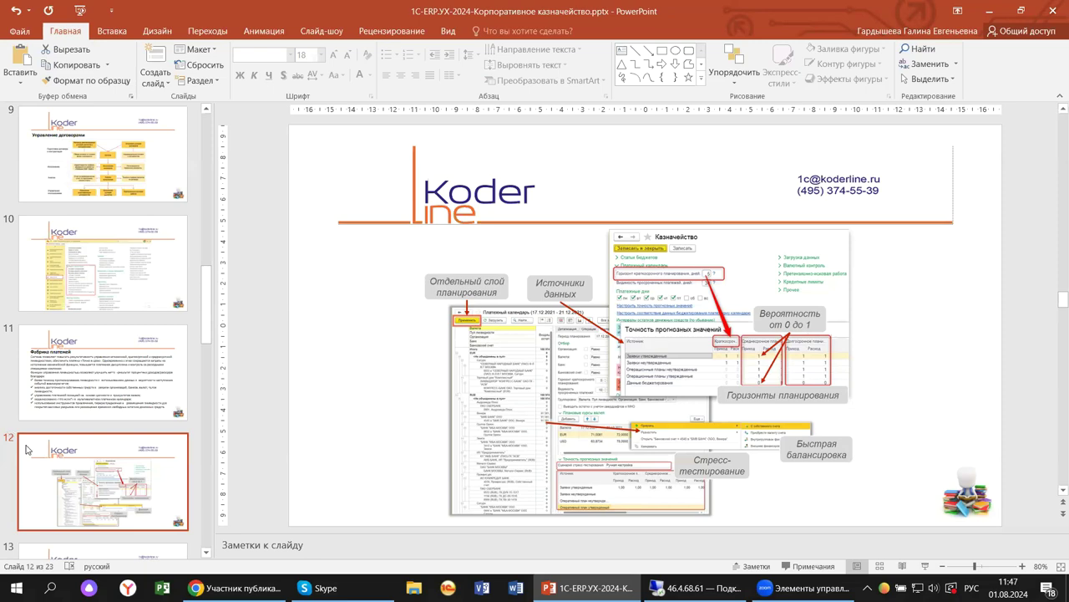
scroll(25, 450, "down", 3)
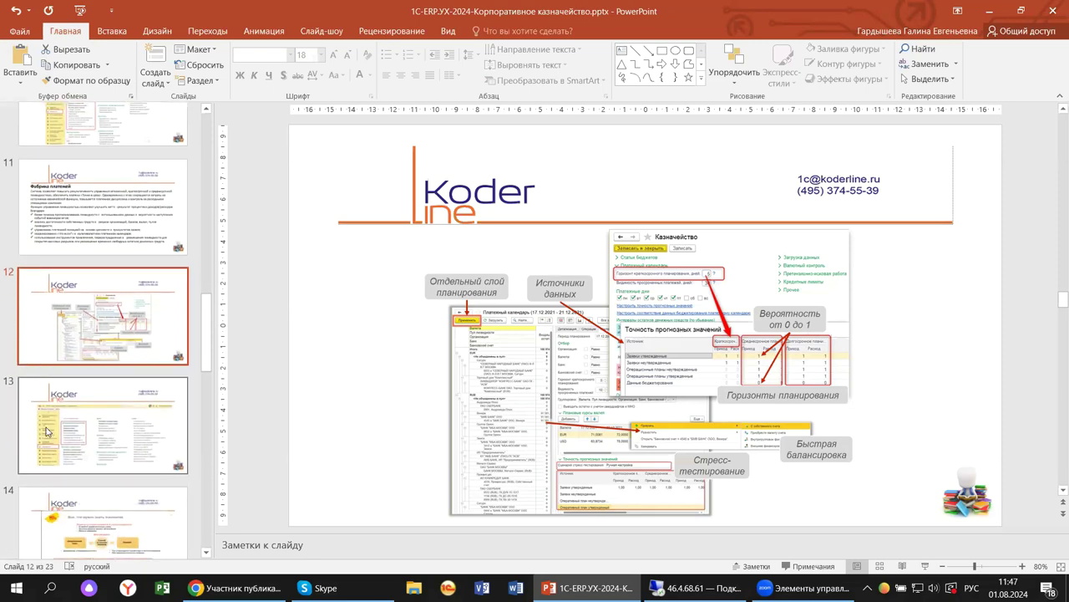
left_click(47, 430)
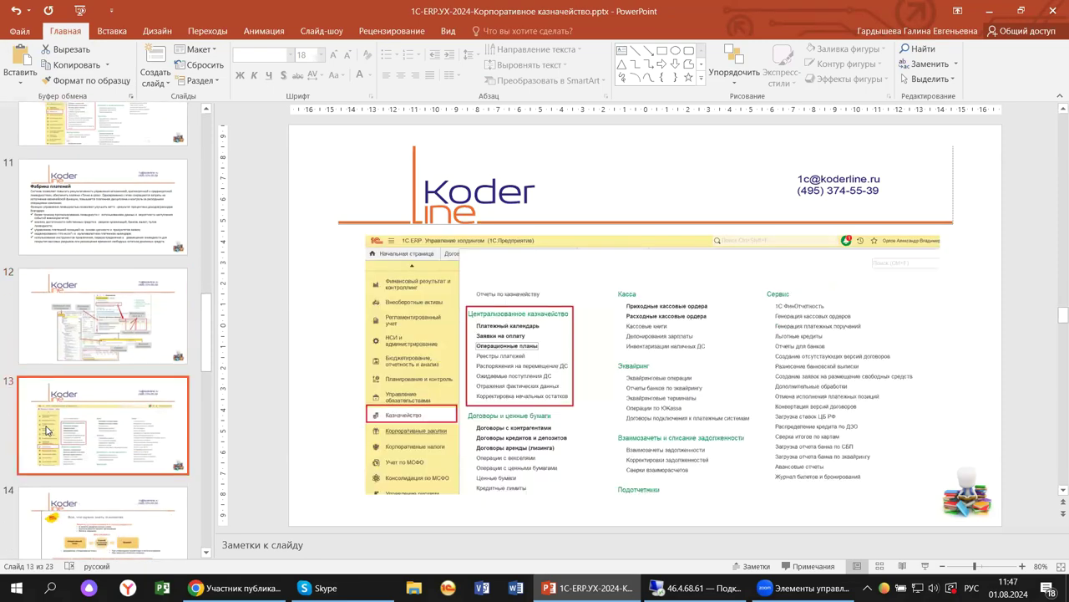
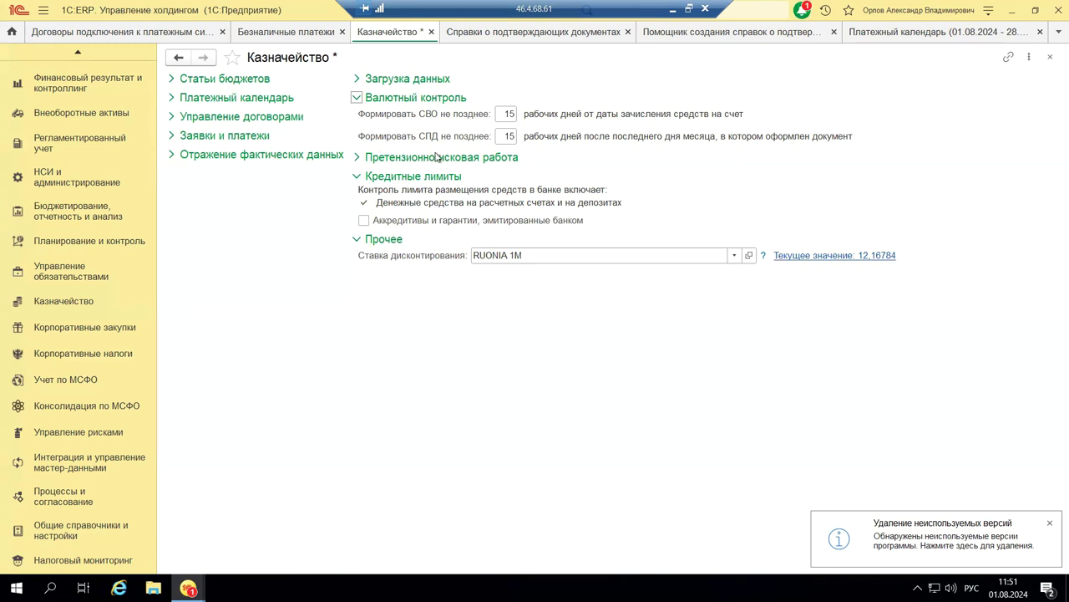
In the Казначейство settings, enable Автоматически формировать претензии по просроченной задолженности under Претензионно-исковая работа, leaving that group and Валютный контроль collapsed.
left_click(359, 99)
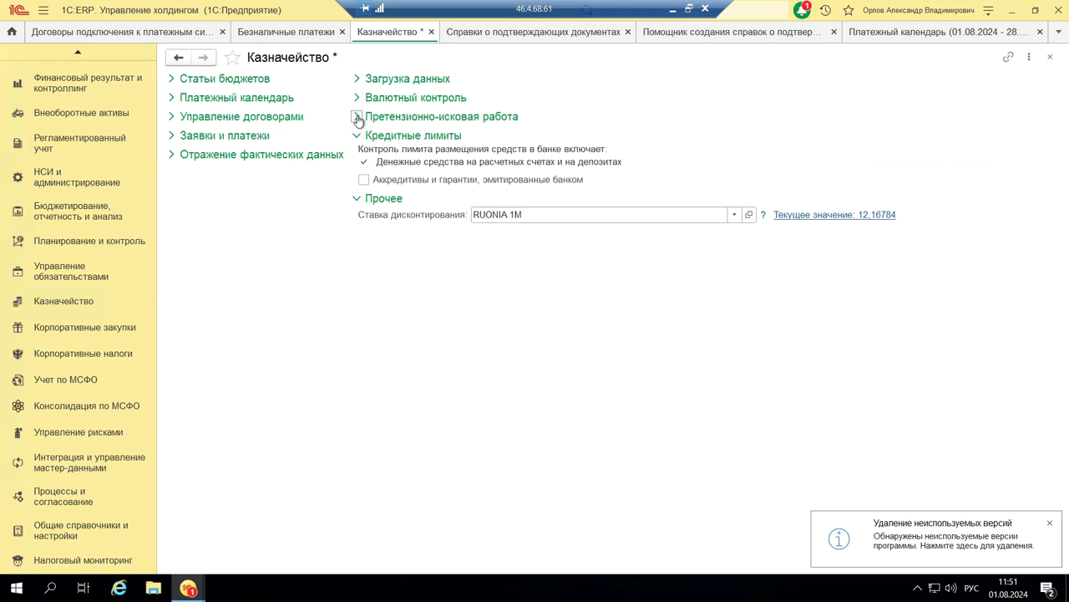
left_click(357, 117)
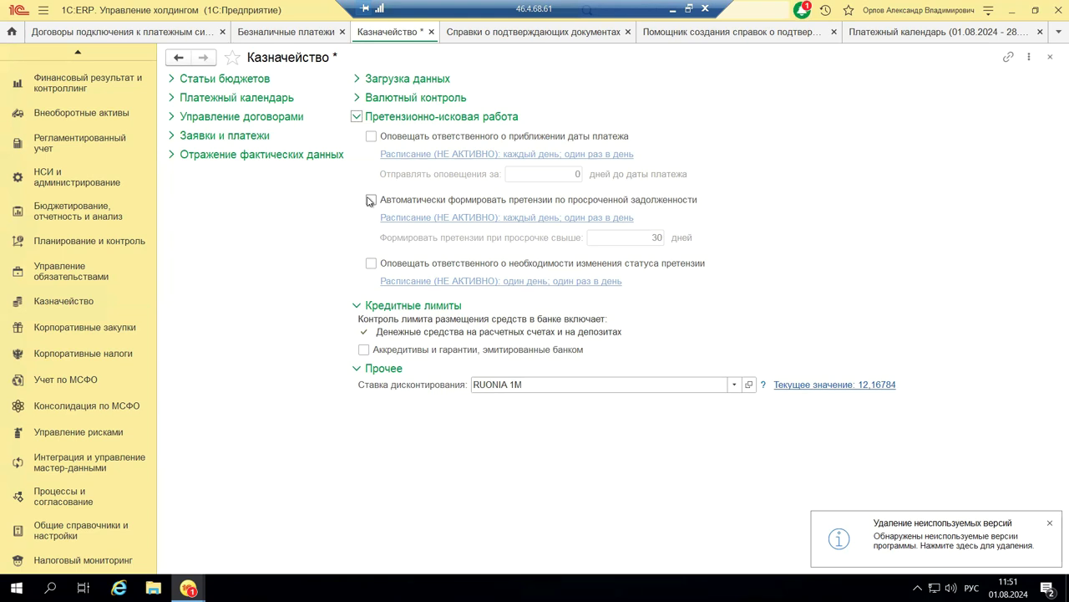
left_click(371, 265)
left_click(371, 264)
left_click(371, 200)
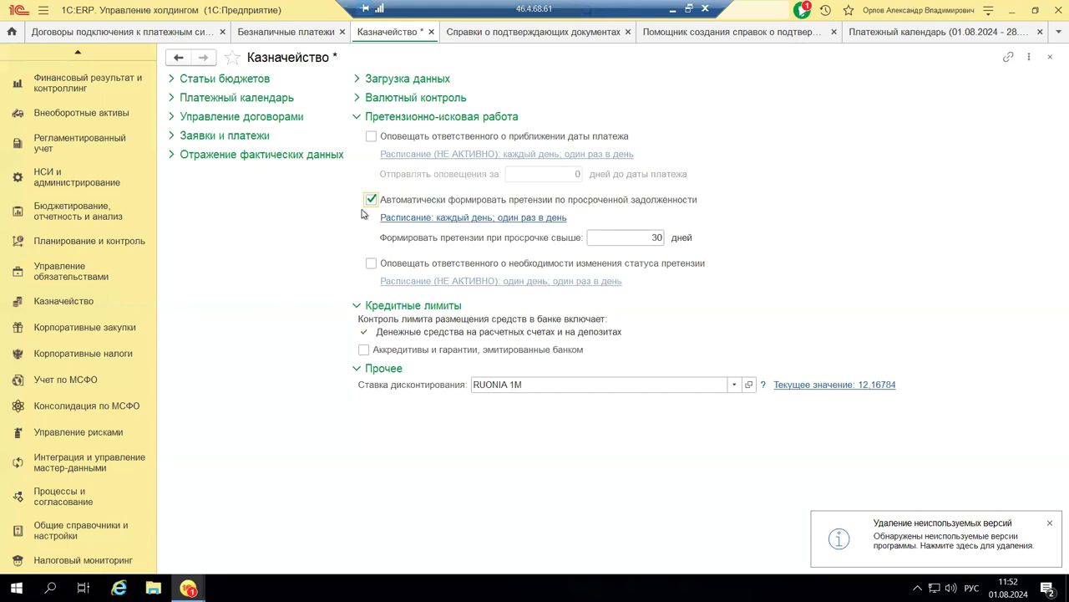
left_click(357, 117)
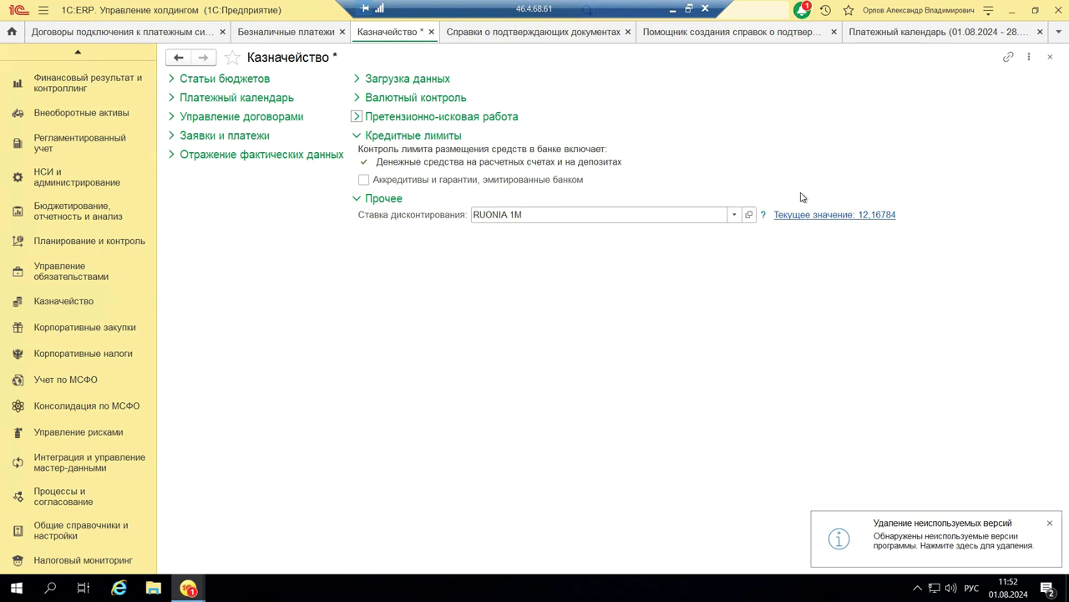
View the Котировки финансовых инструментов available for the Ставка дисконтирования, and close the list without choosing another.
left_click(736, 216)
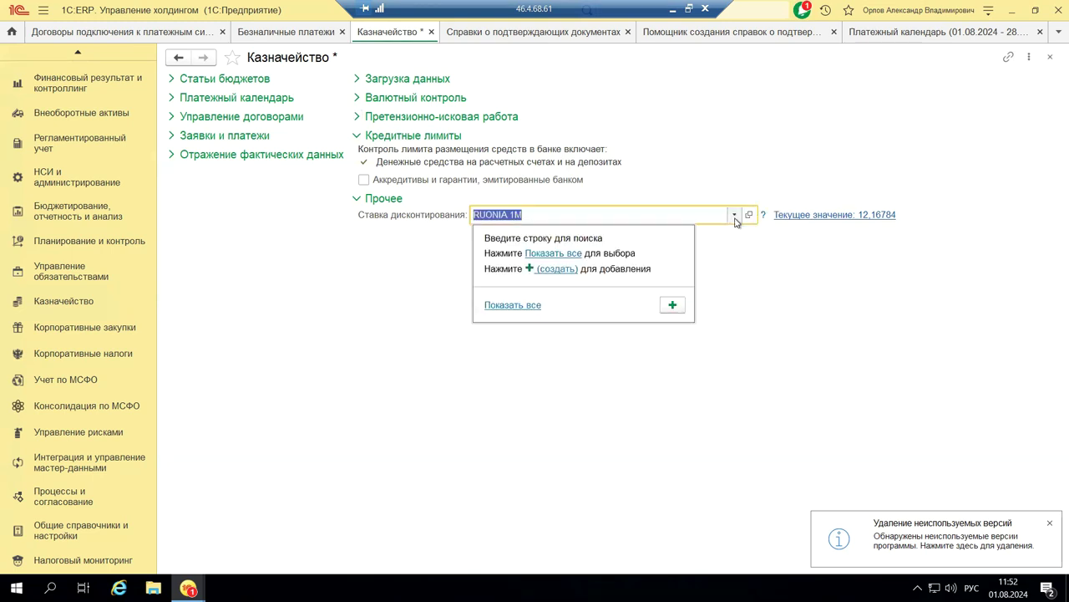
left_click(562, 254)
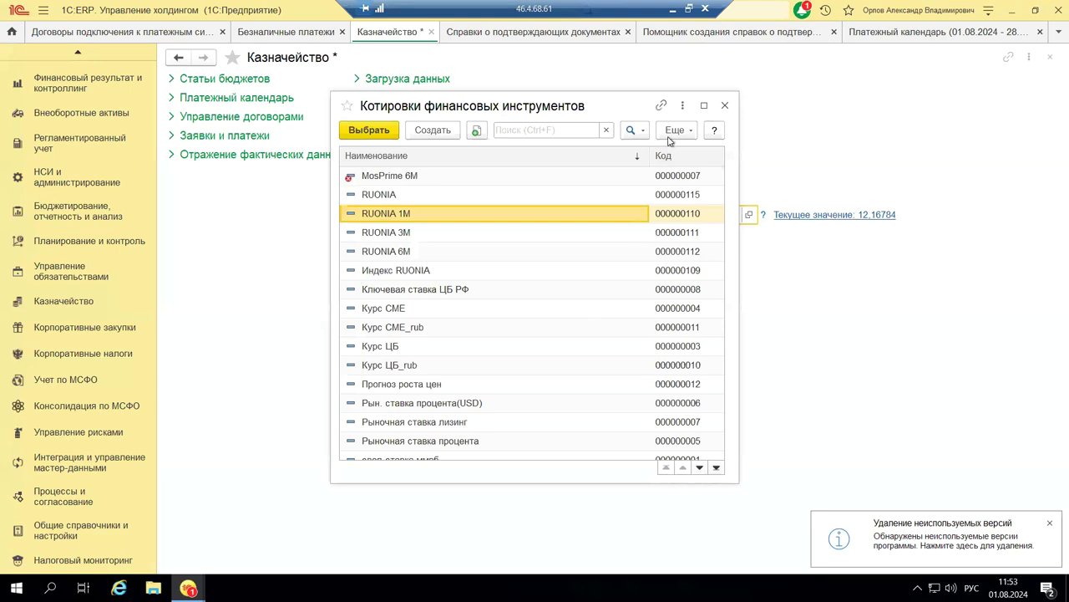
left_click(723, 106)
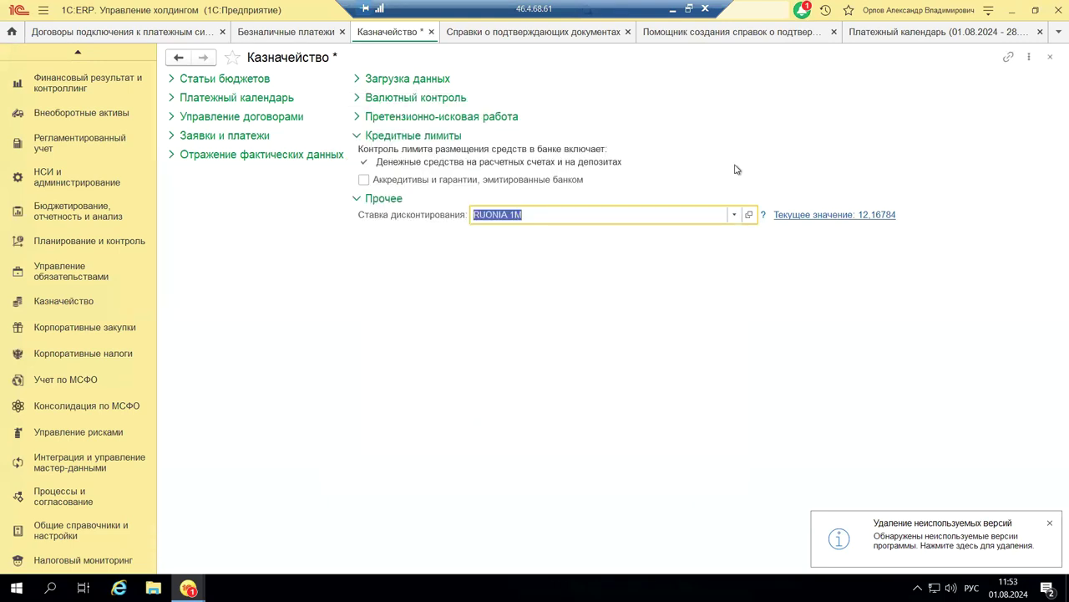
View the RUONIA 1M quote values behind the current discount rate and the list's additional commands, and close the list.
left_click(794, 215)
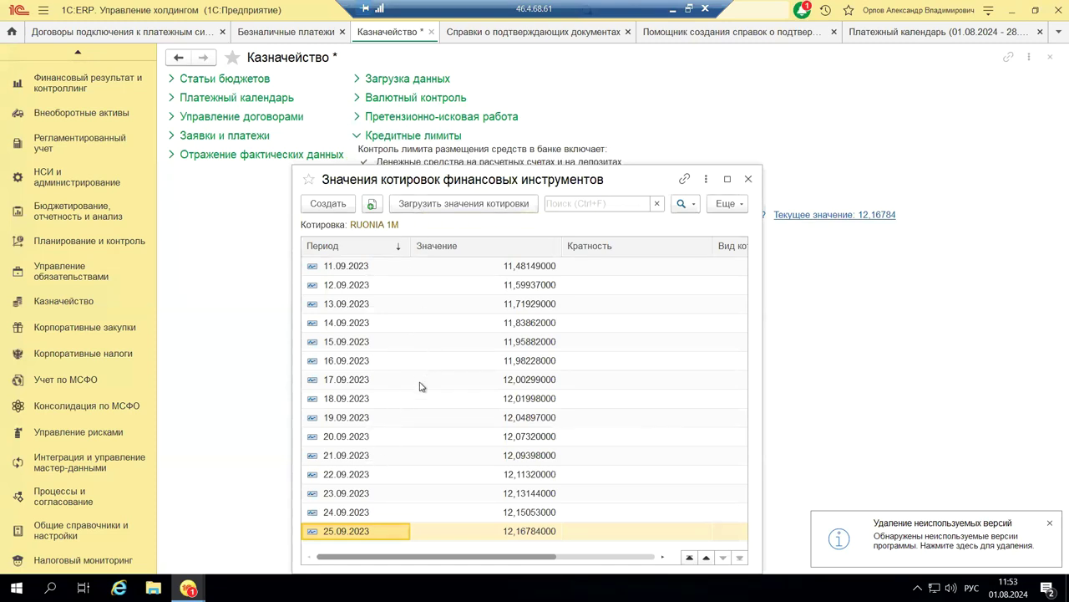
left_click(724, 204)
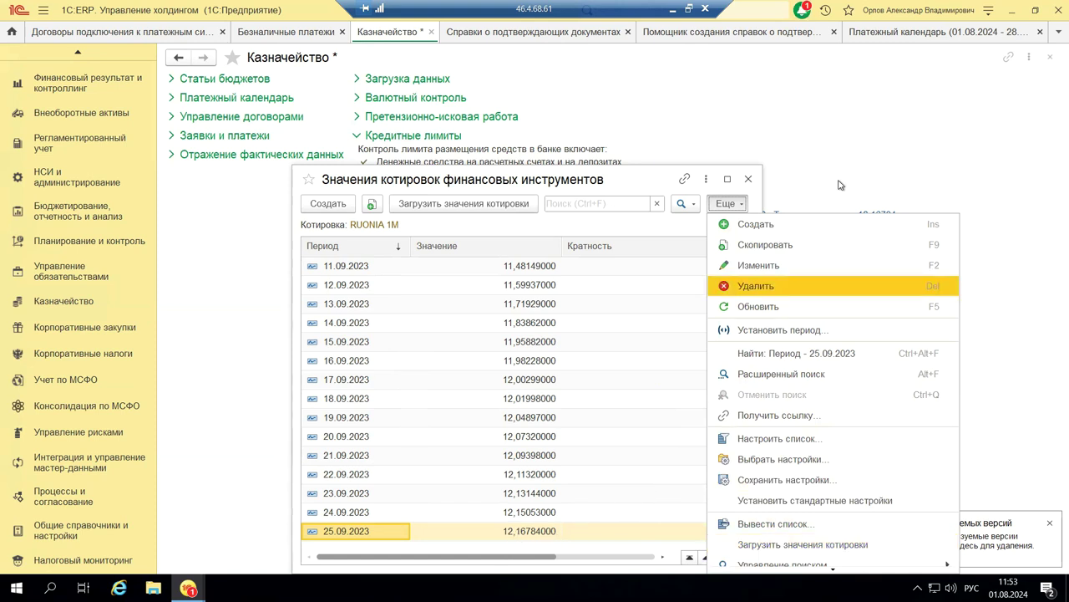
left_click(866, 177)
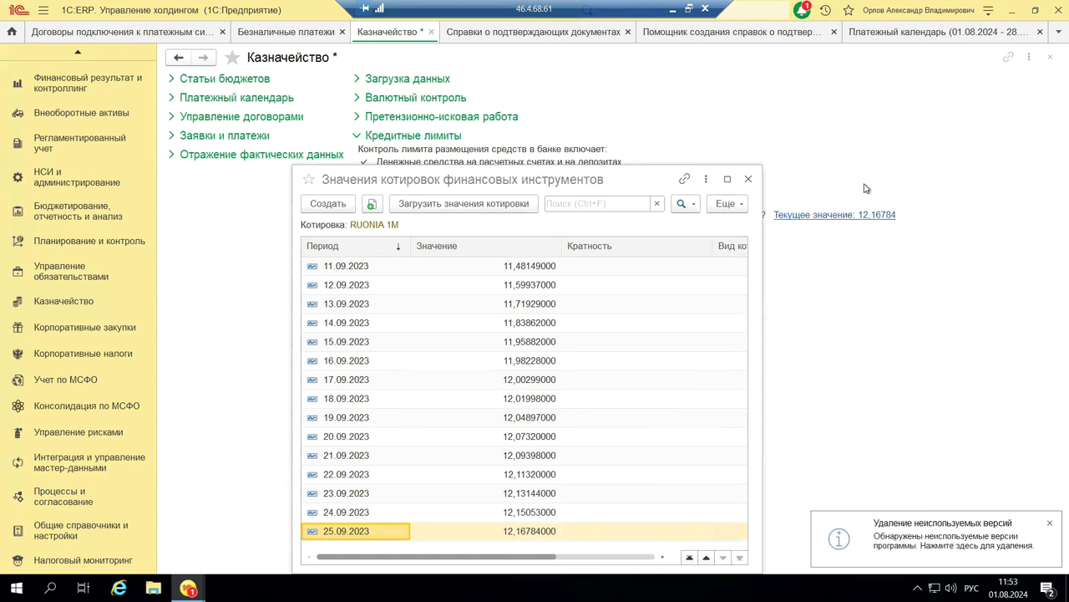
left_click(749, 178)
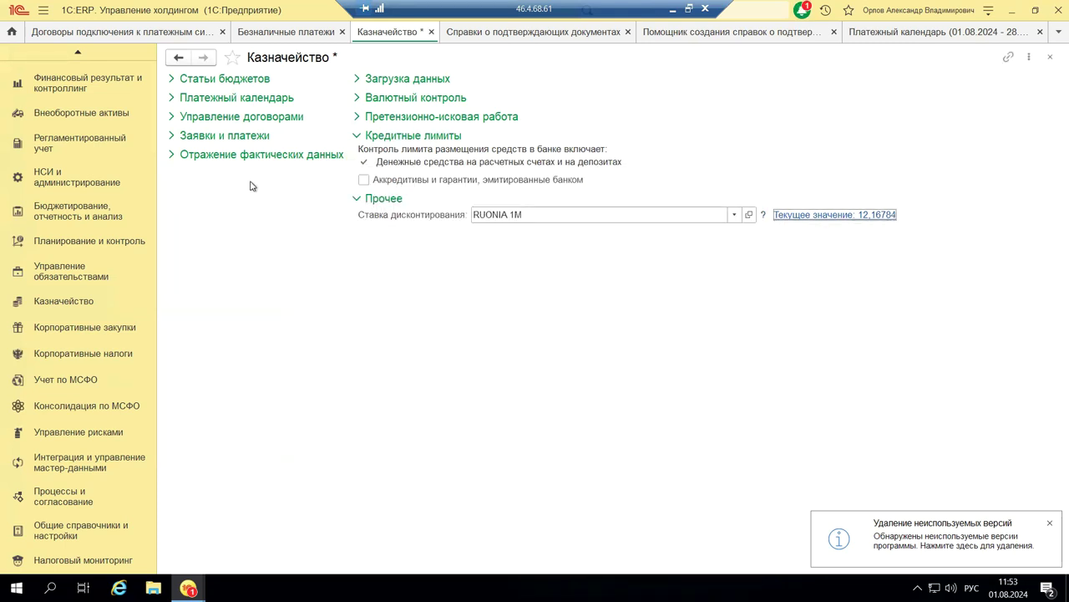
Close the Казначейство settings without saving the changes.
left_click(1051, 56)
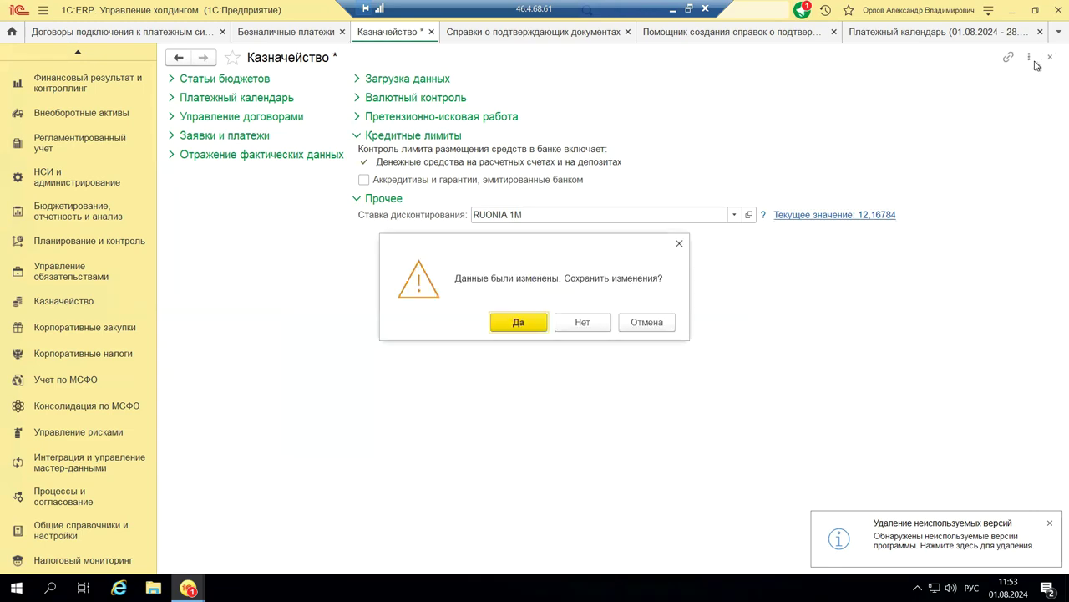
left_click(575, 325)
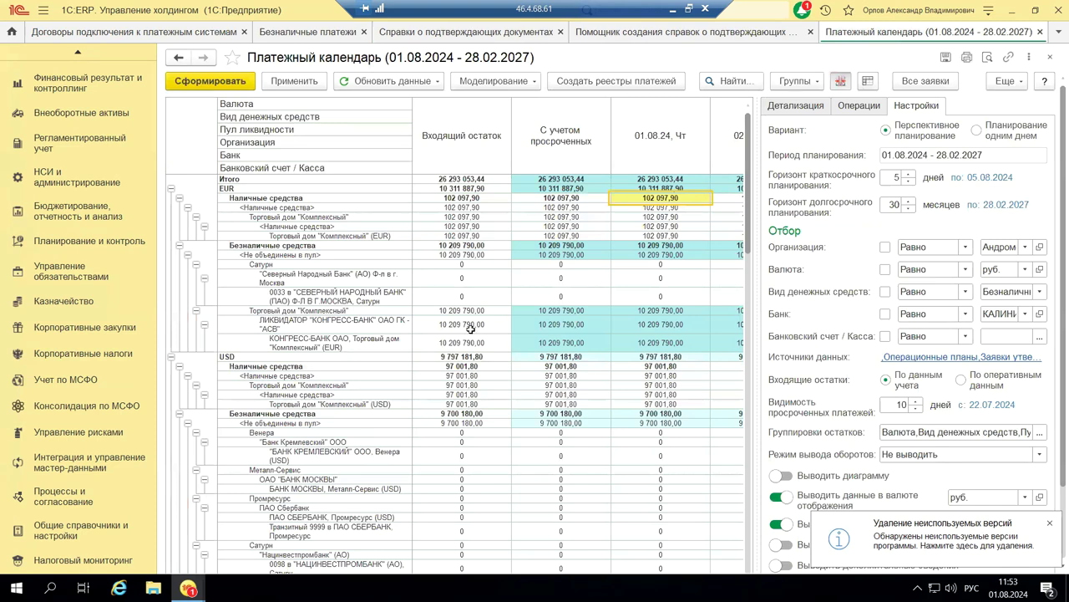
View the Коды валютных операций directory from the Казначейство section's Справочники и настройки, and close it.
left_click(48, 306)
scroll(618, 480, "down", 3)
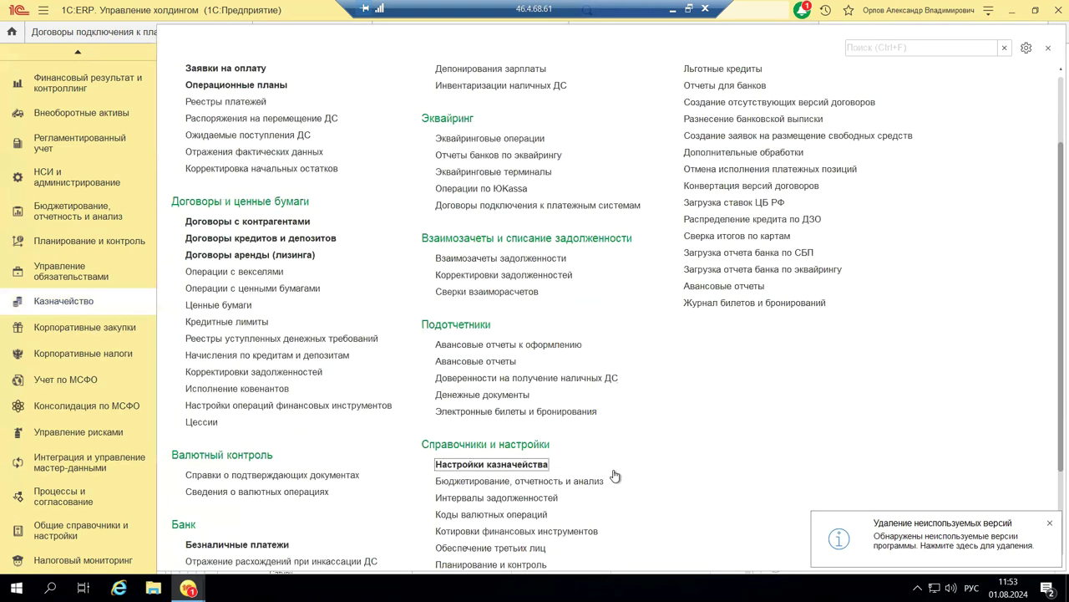
scroll(615, 475, "down", 4)
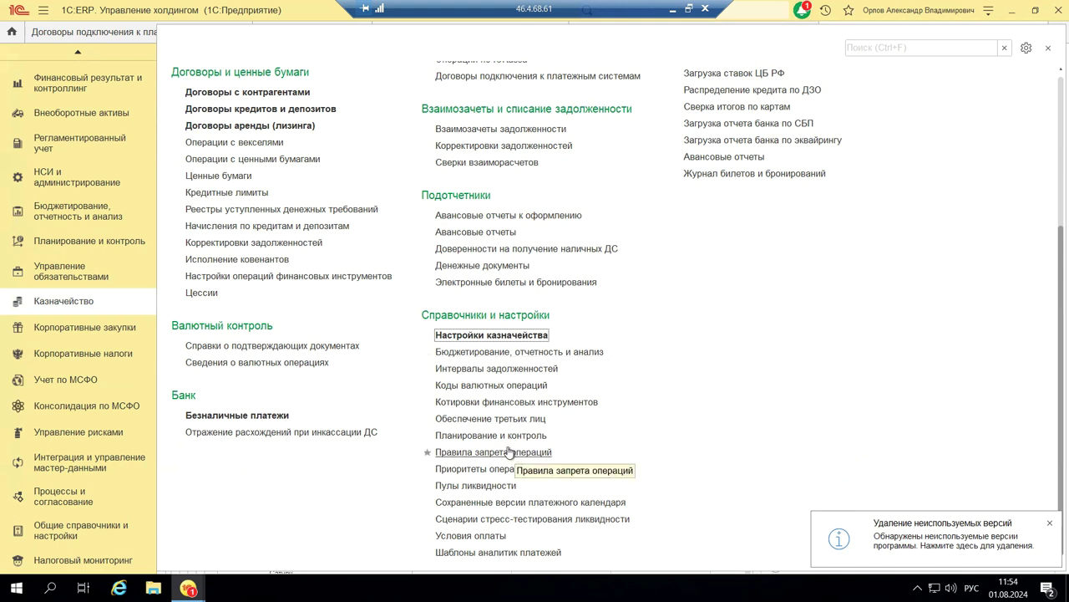
left_click(491, 386)
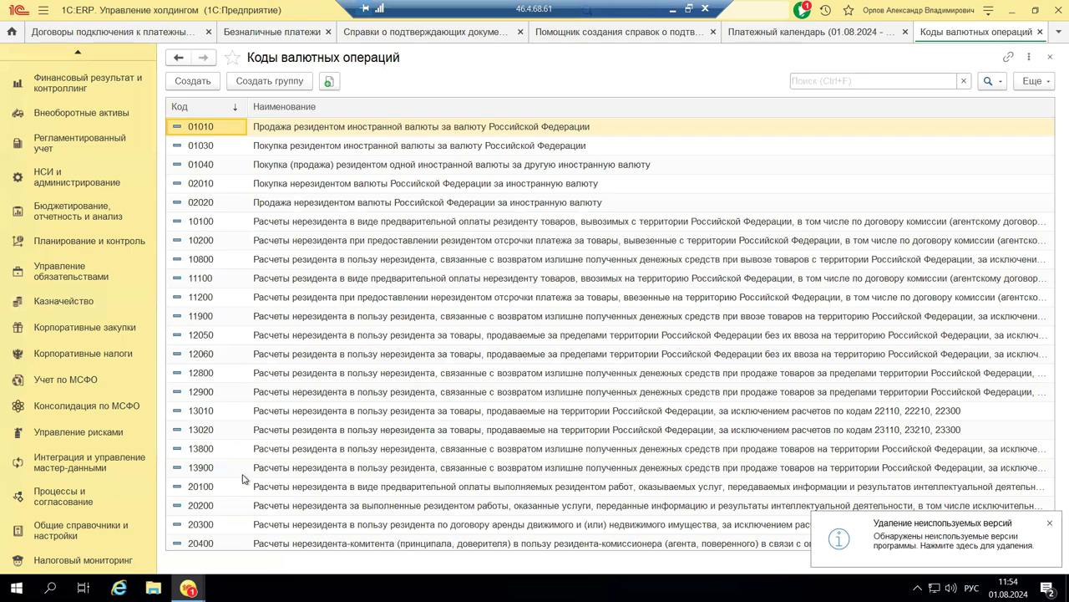
scroll(242, 478, "down", 5)
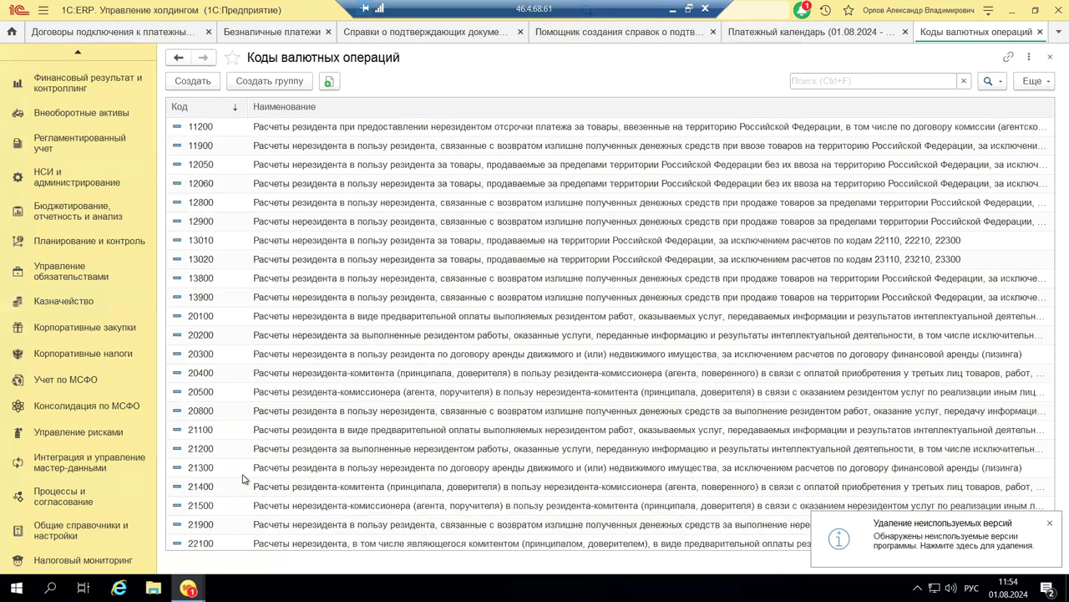
scroll(242, 478, "up", 2)
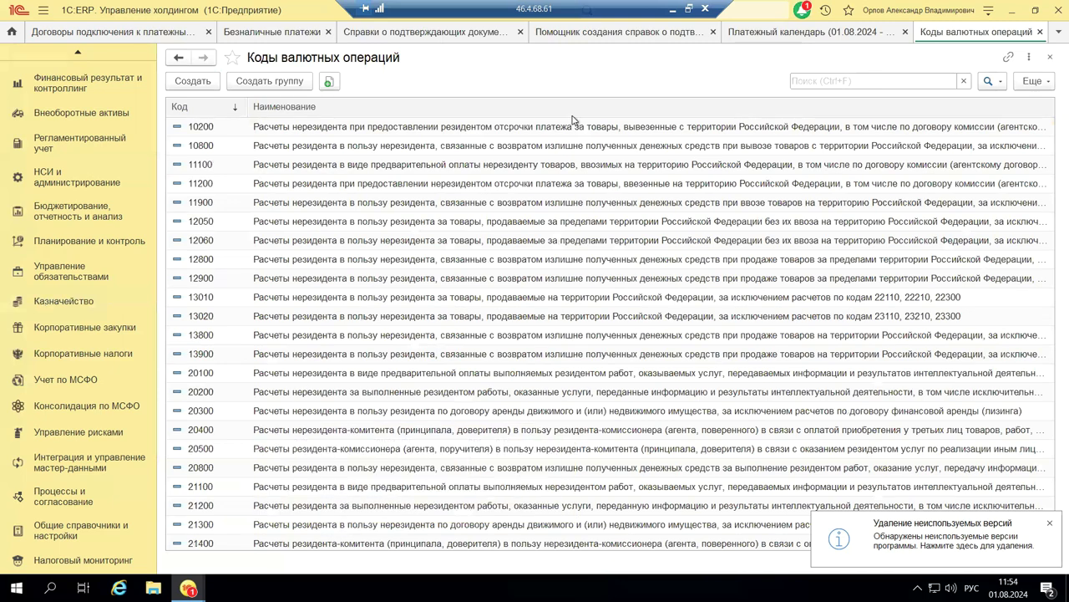
left_click(1051, 59)
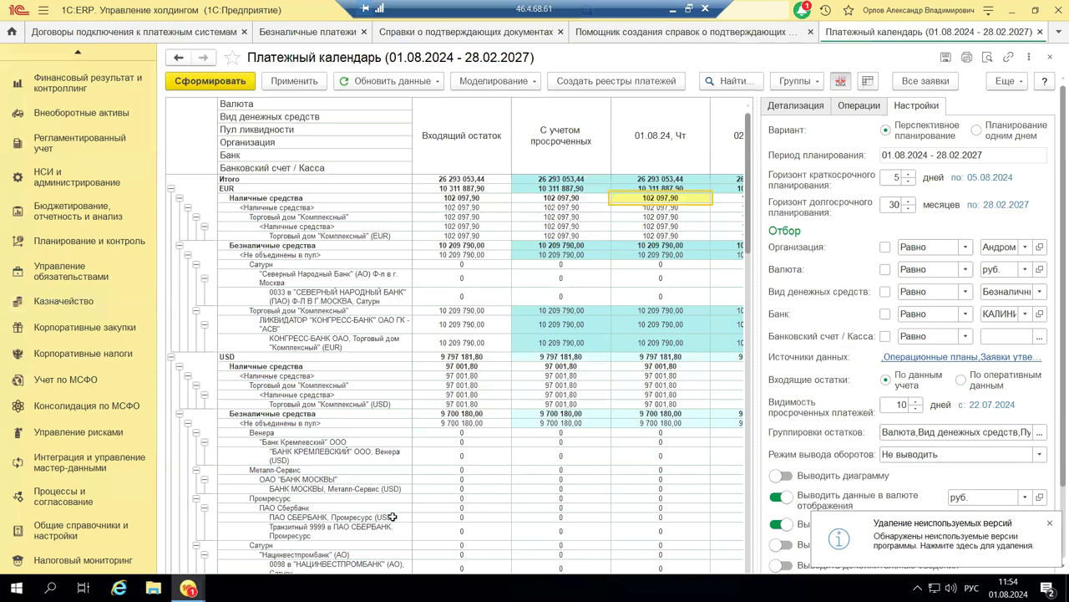
View the Интервалы задолженностей directory from the Казначейство section, and close it.
left_click(55, 302)
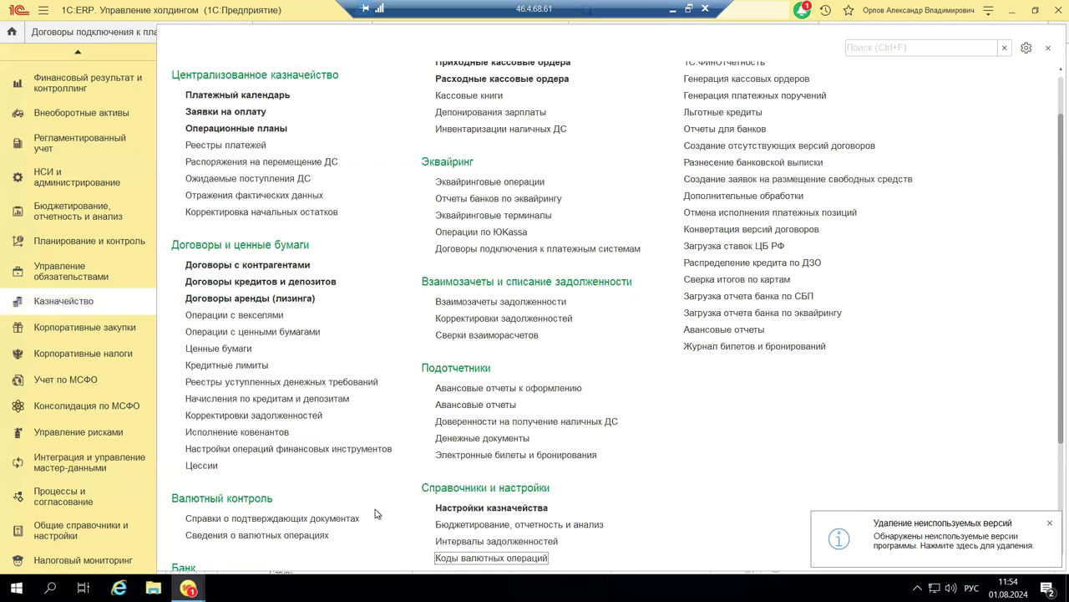
scroll(646, 502, "down", 5)
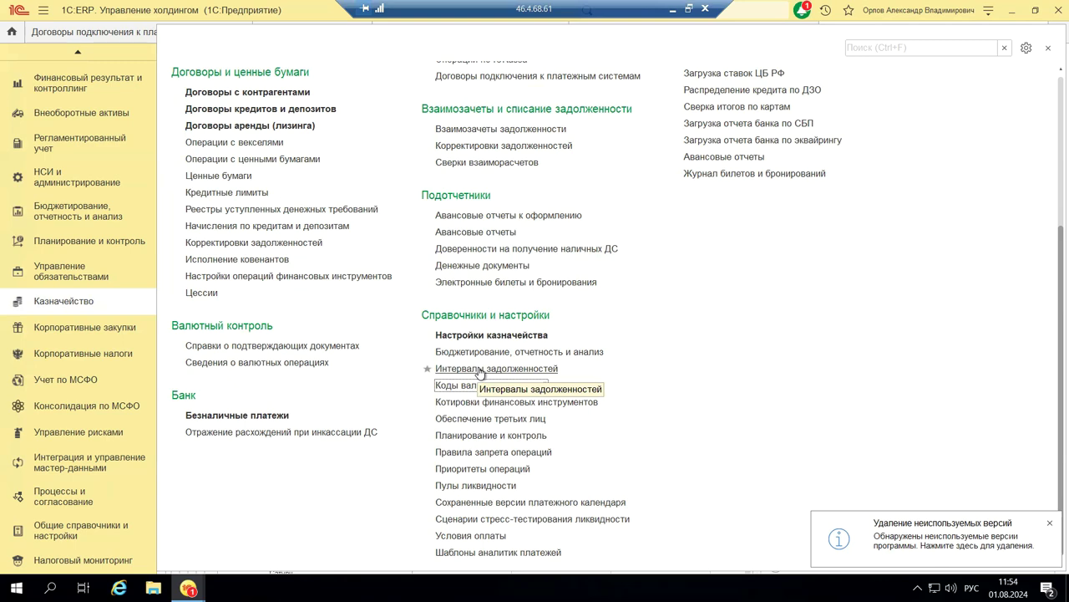
left_click(480, 370)
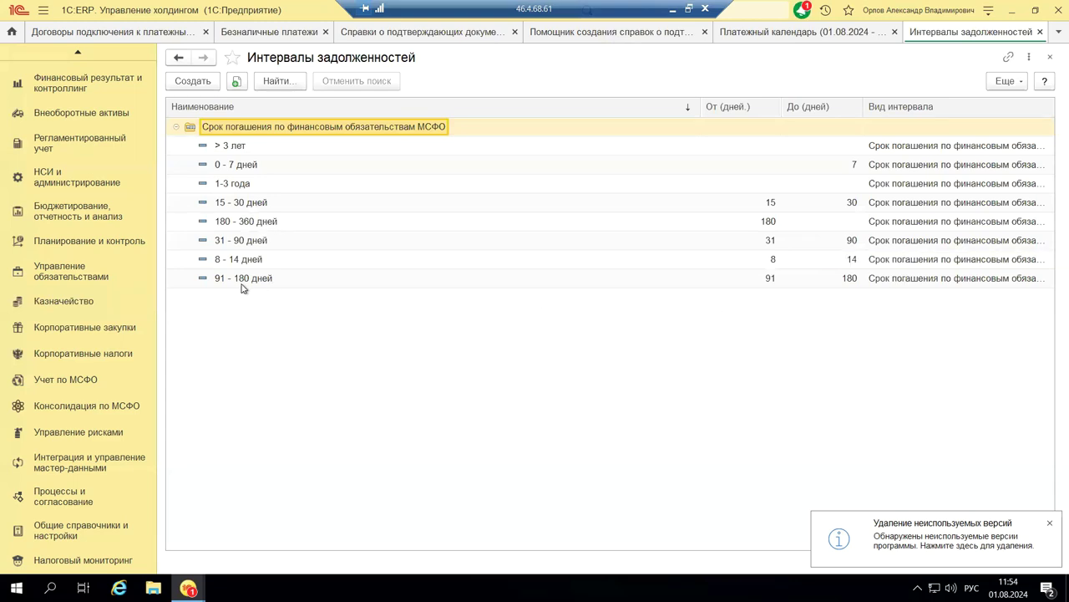
left_click(1050, 57)
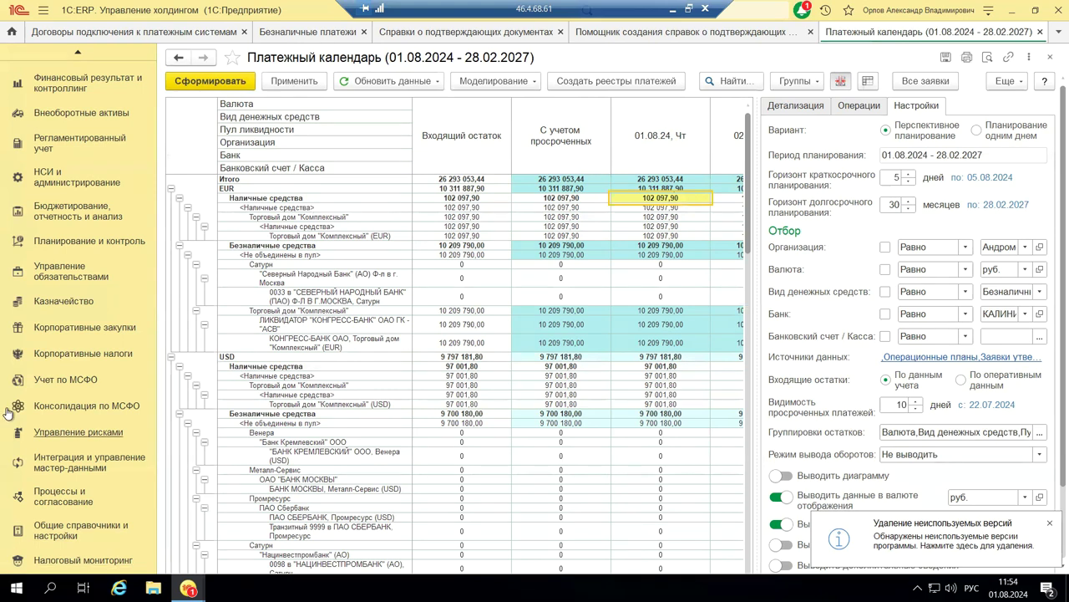
Open the Условия оплаты directory from the Казначейство section's Справочники и настройки.
left_click(30, 303)
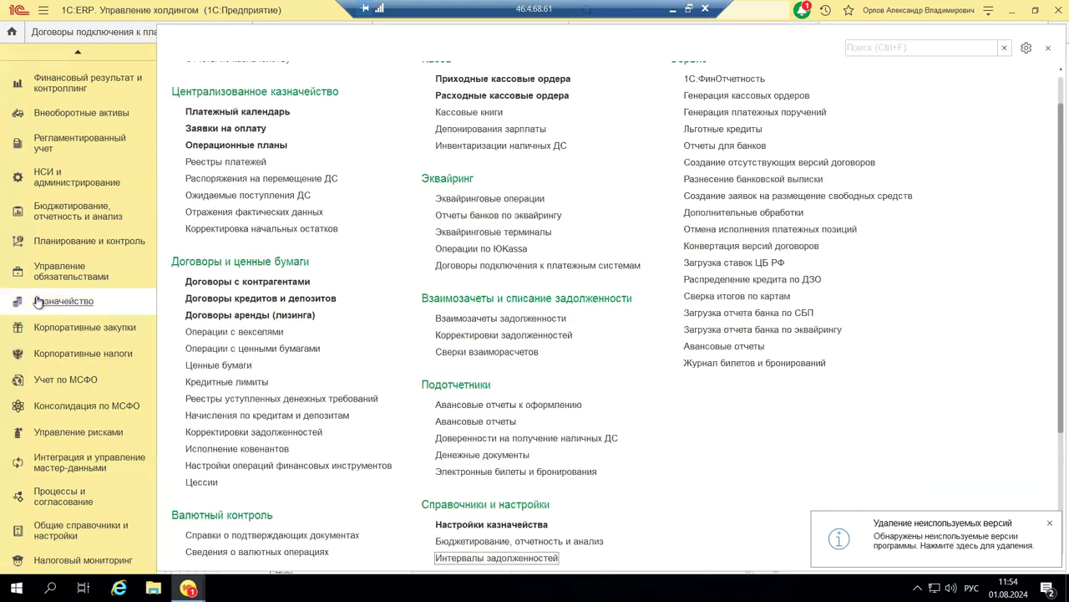
scroll(619, 445, "down", 5)
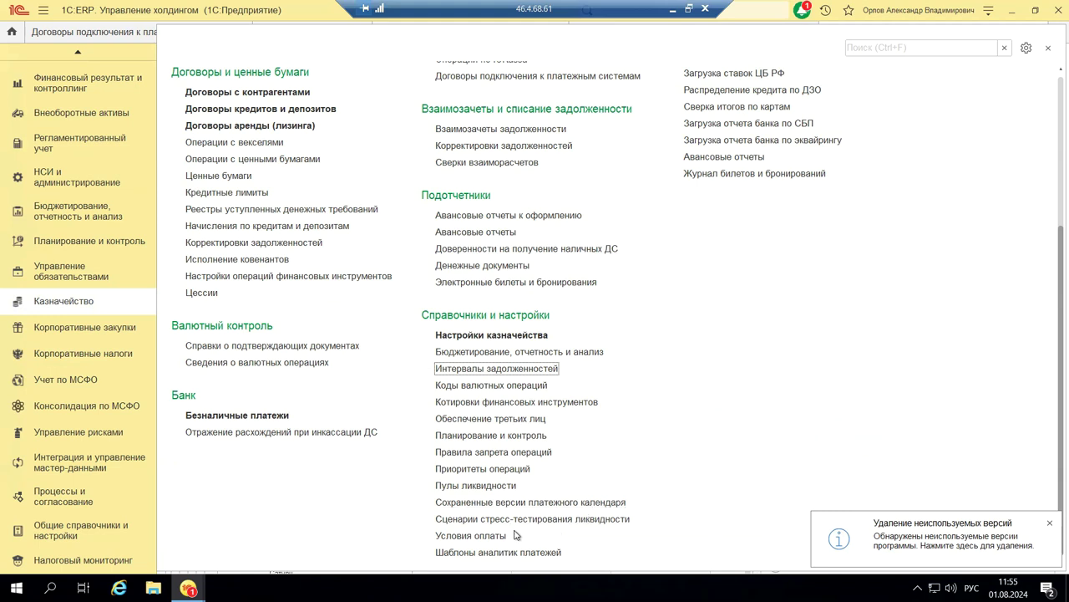
left_click(469, 539)
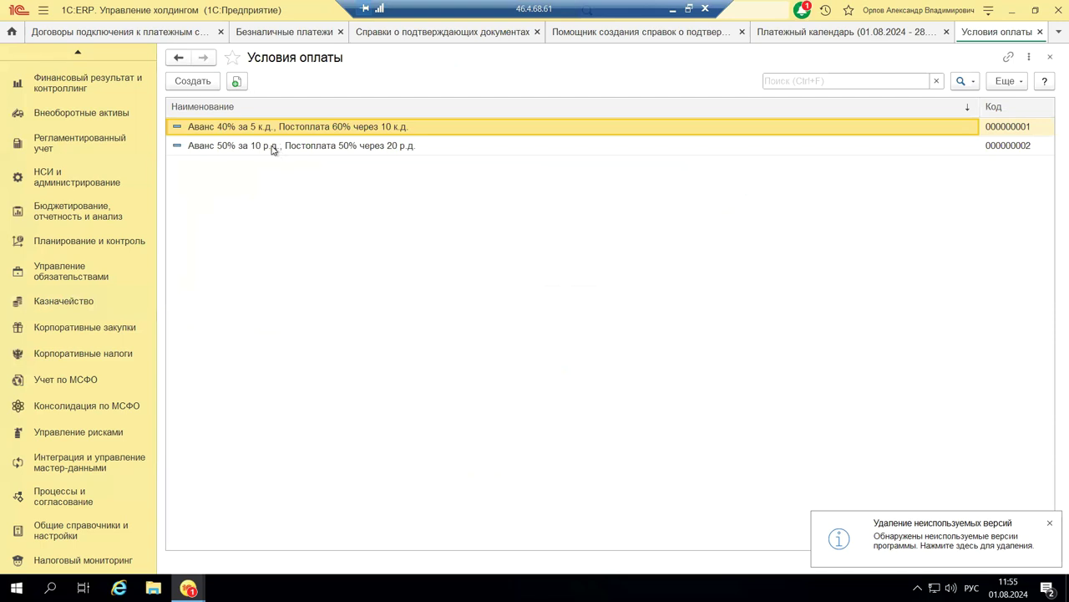
View the Вариант оплаты choices in a row of a new payment condition, discard it unsaved, and close the Условия оплаты list.
left_click(197, 81)
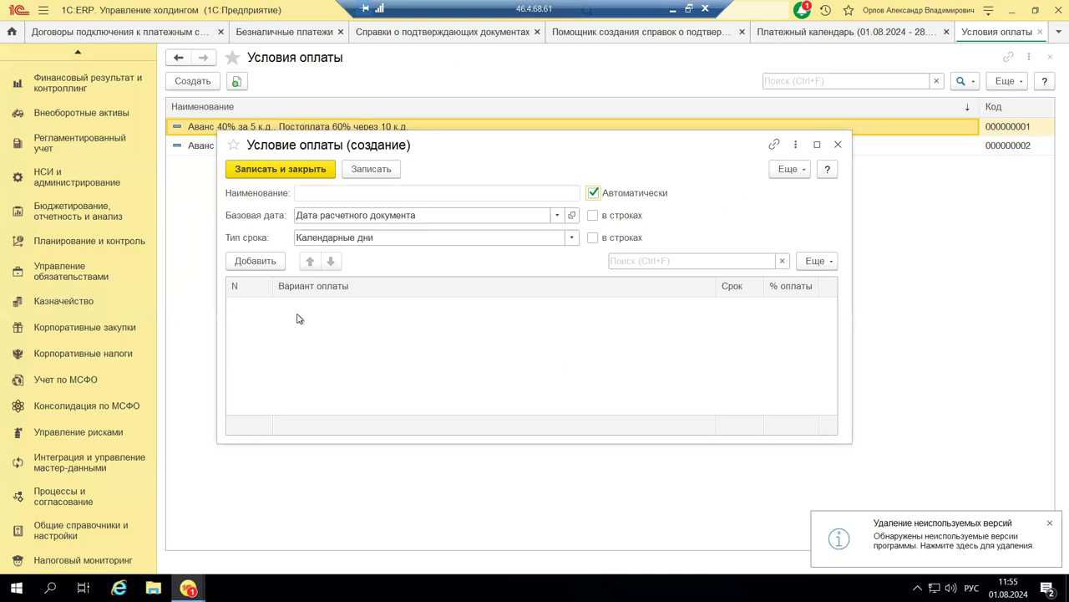
left_click(267, 264)
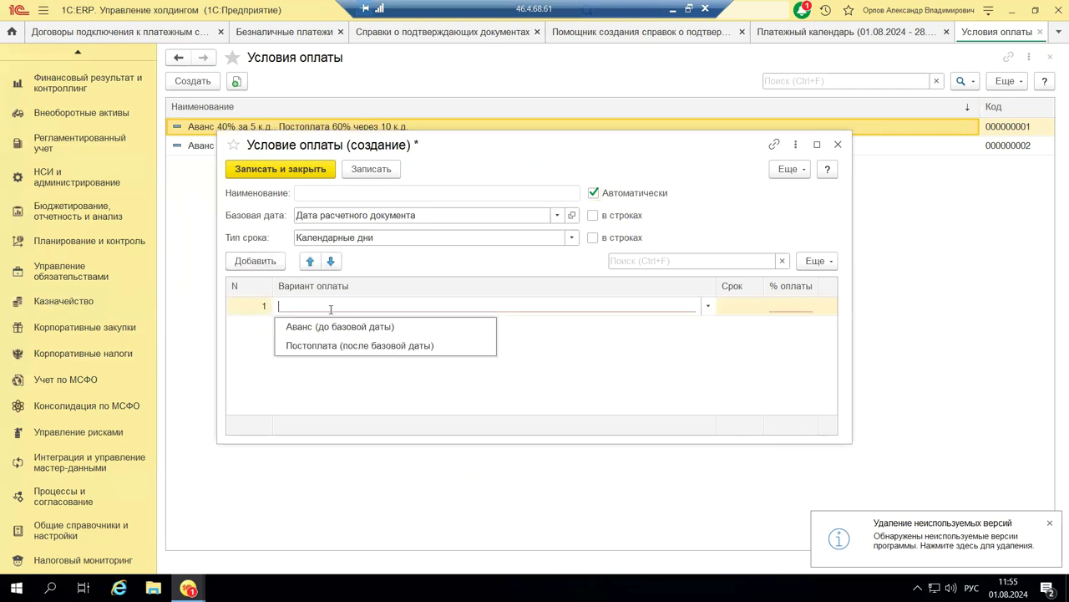
left_click(707, 308)
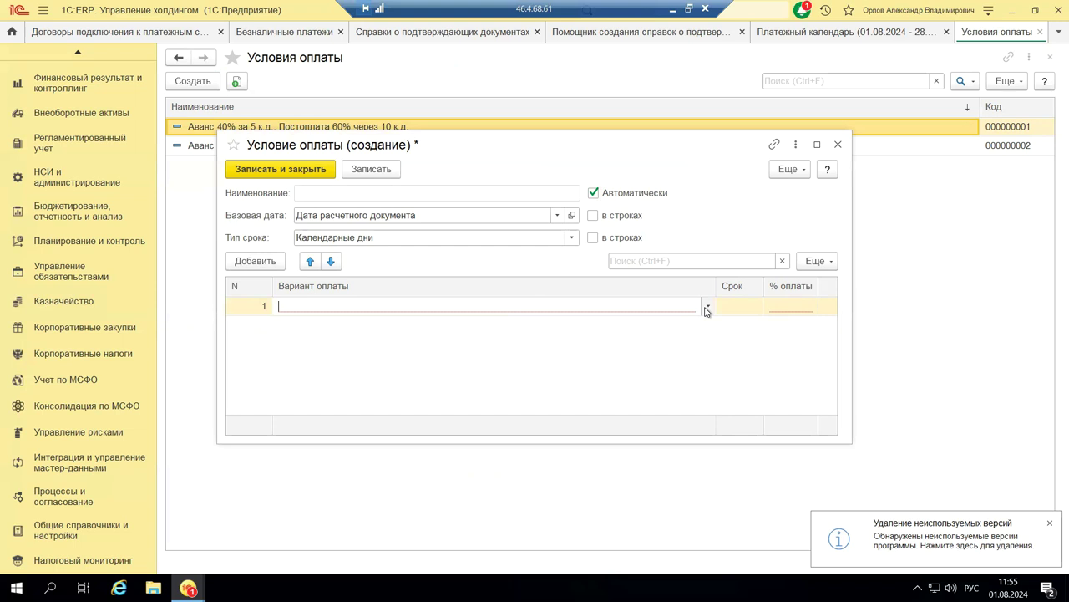
left_click(707, 308)
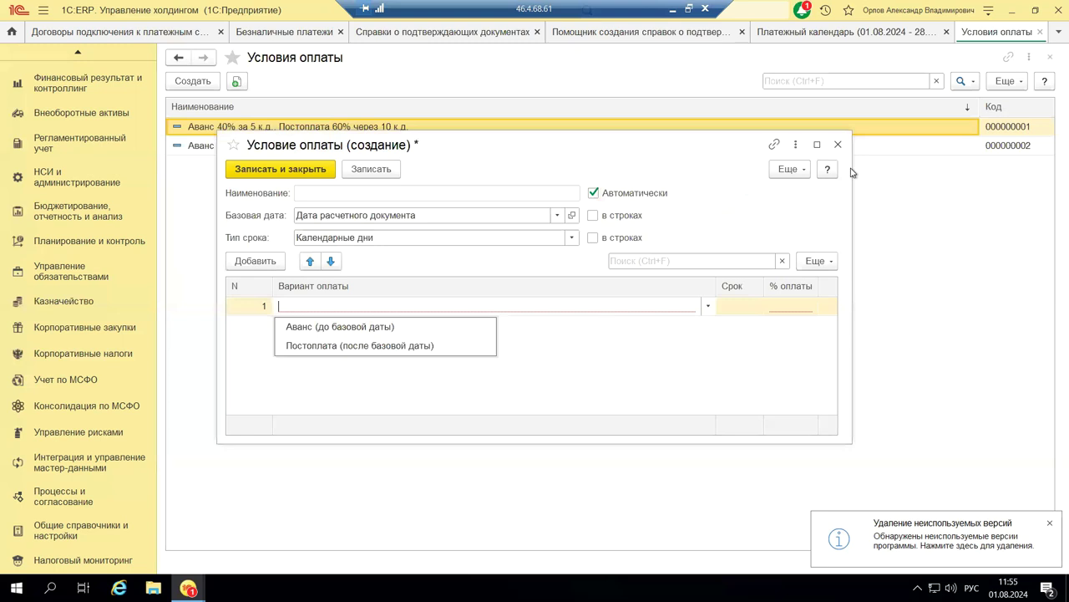
left_click(838, 145)
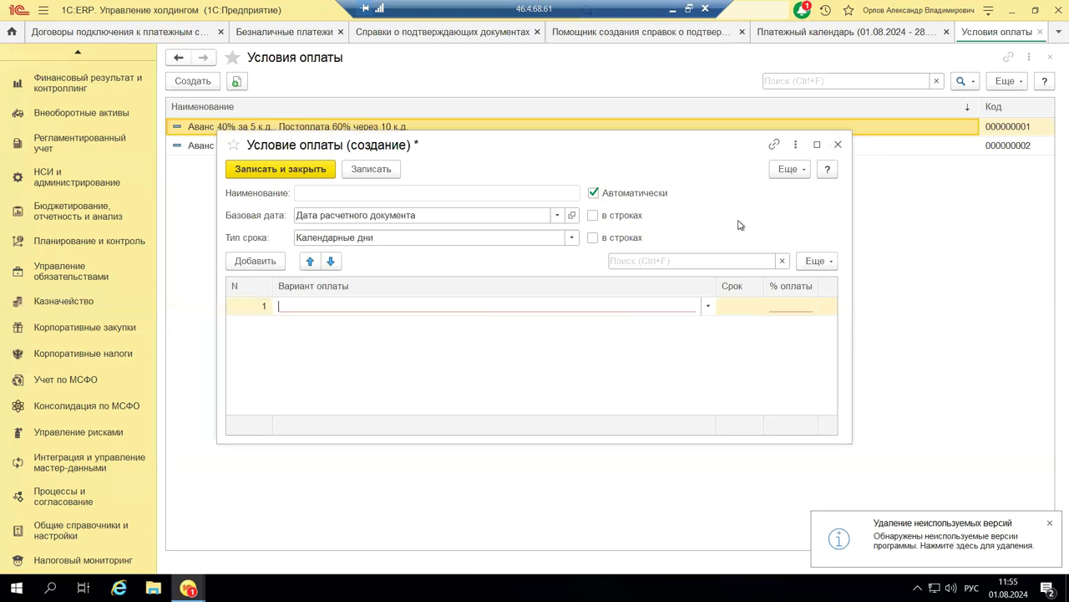
left_click(839, 146)
left_click(606, 325)
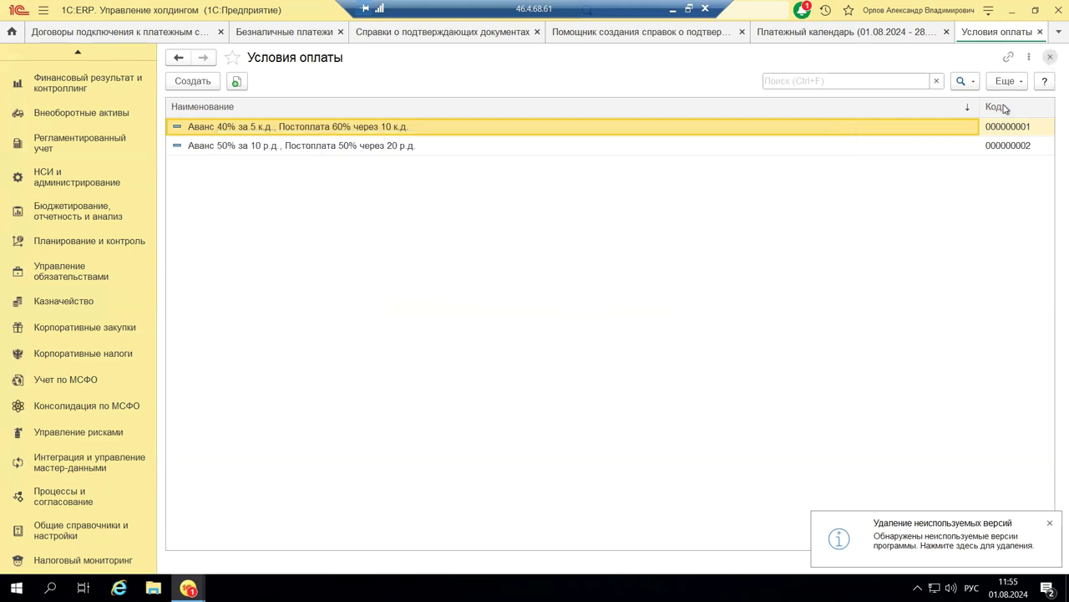
key("Escape")
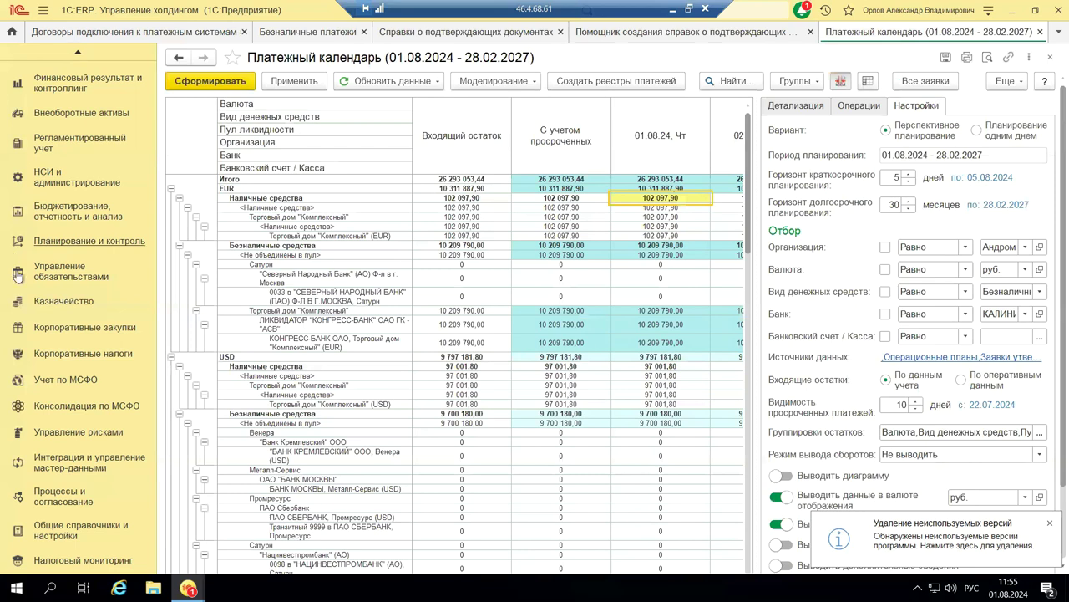
Open the Правила запрета операций list from the Казначейство section's Справочники и настройки.
left_click(44, 304)
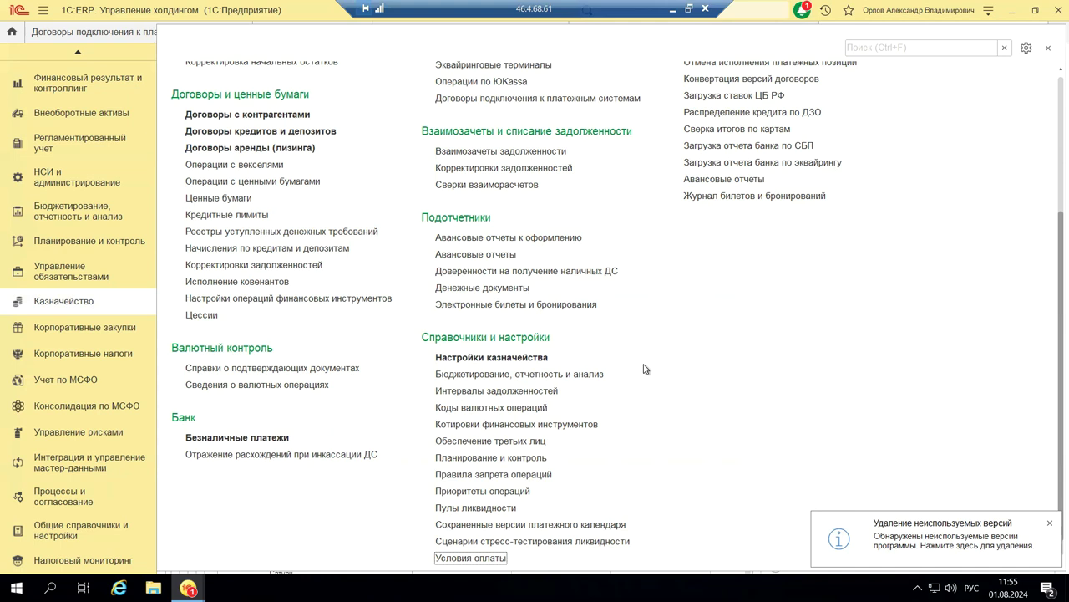
scroll(644, 369, "down", 1)
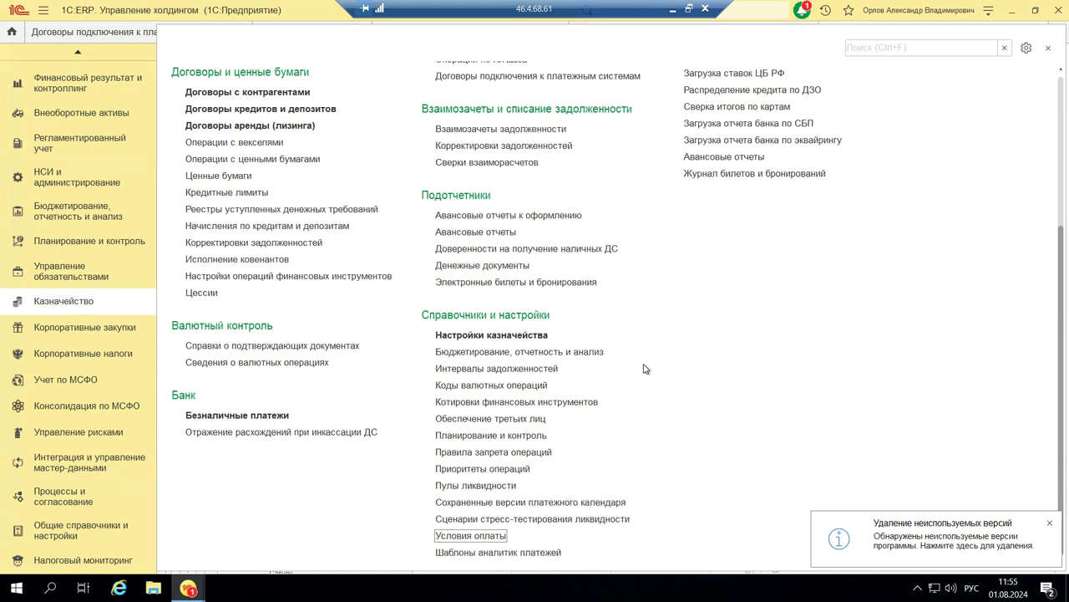
left_click(542, 453)
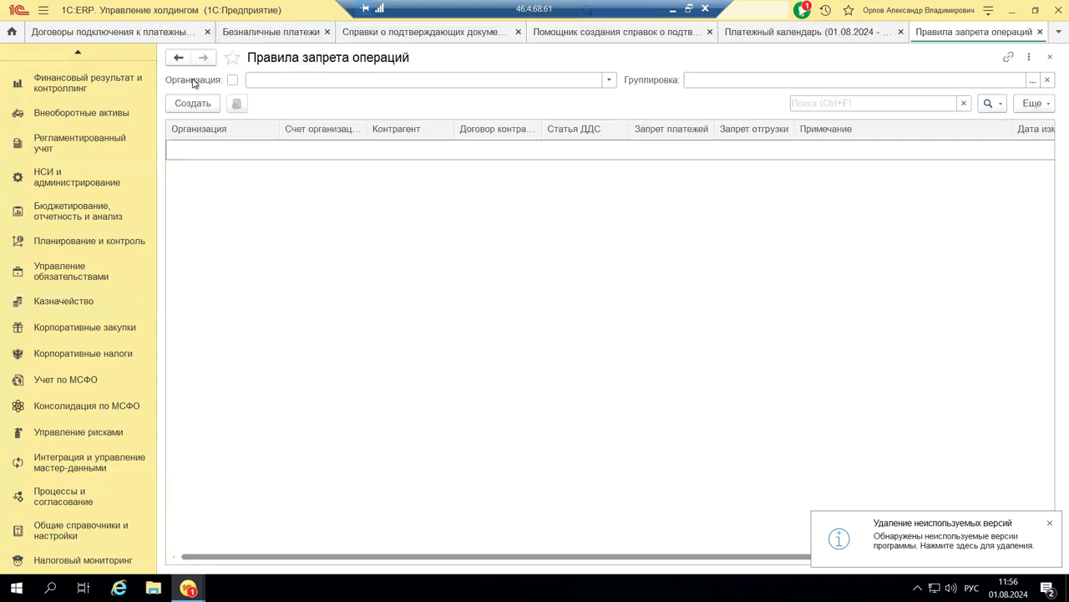
Start a new operation ban rule and set its Организация to Андромеда Плюс.
left_click(197, 107)
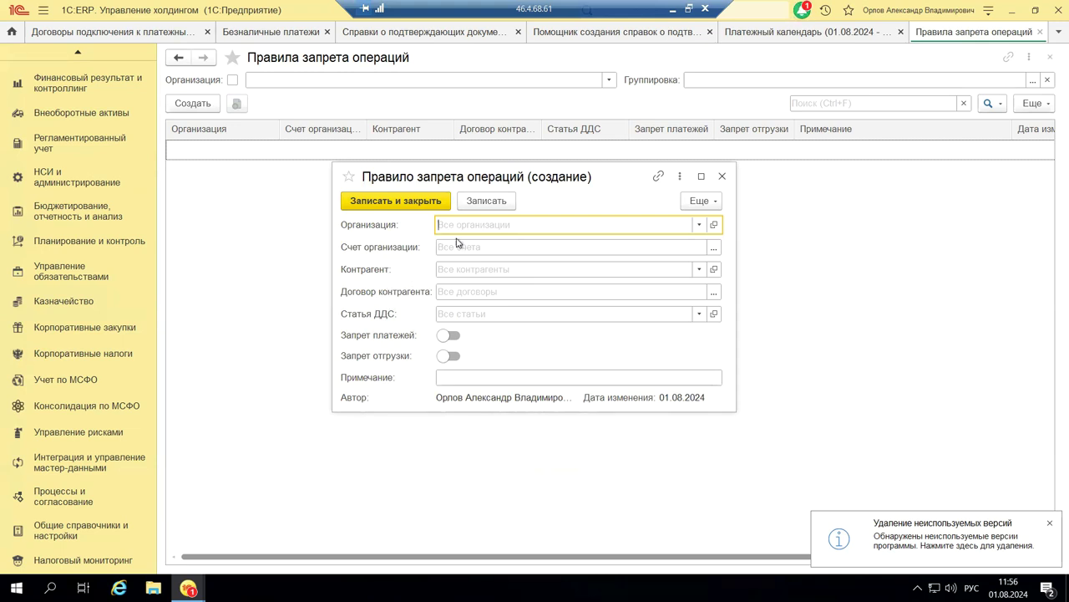
left_click(701, 225)
left_click(518, 263)
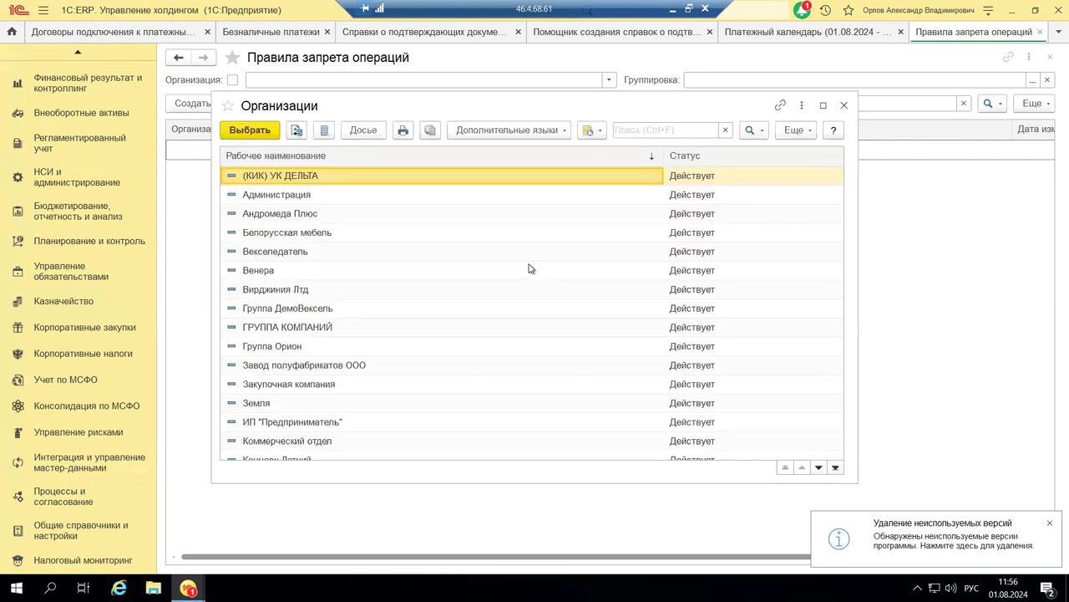
left_click(279, 213)
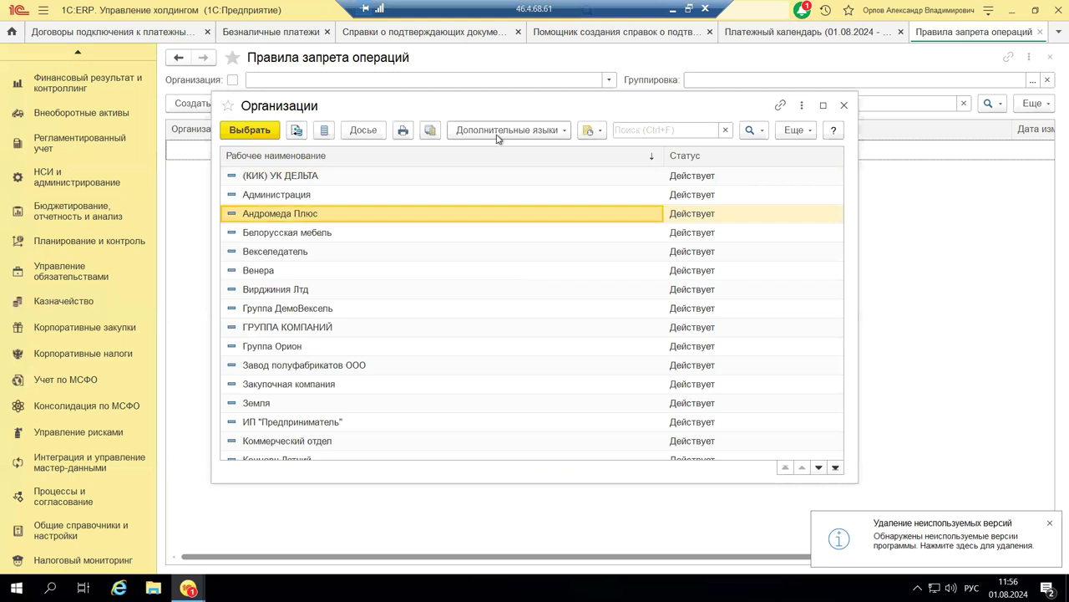
left_click(250, 130)
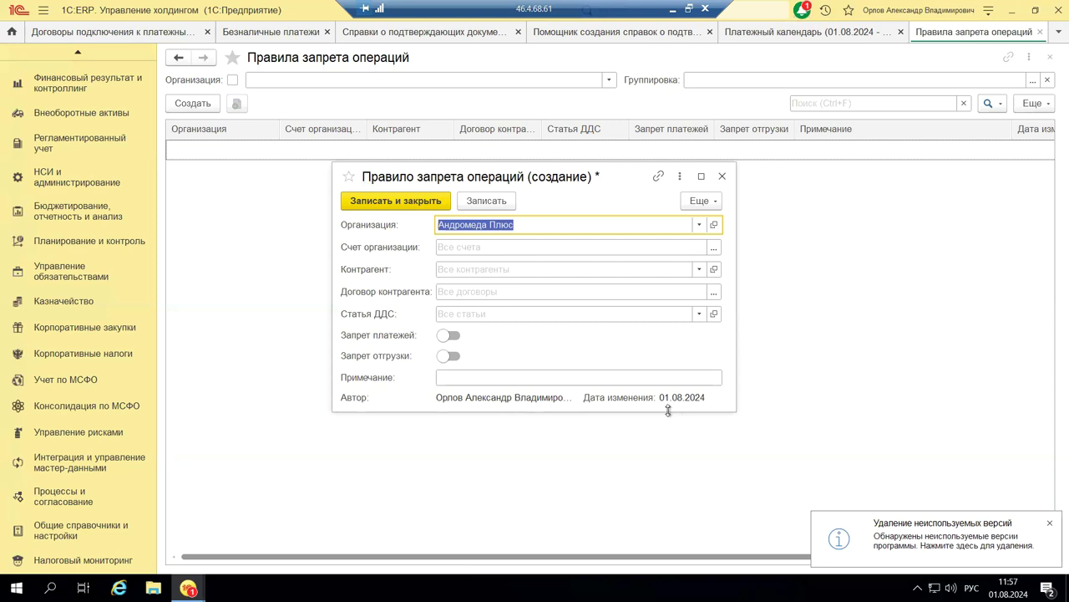
Try to save the new Андромеда Плюс ban rule on closing, and discard it without saving.
left_click(722, 178)
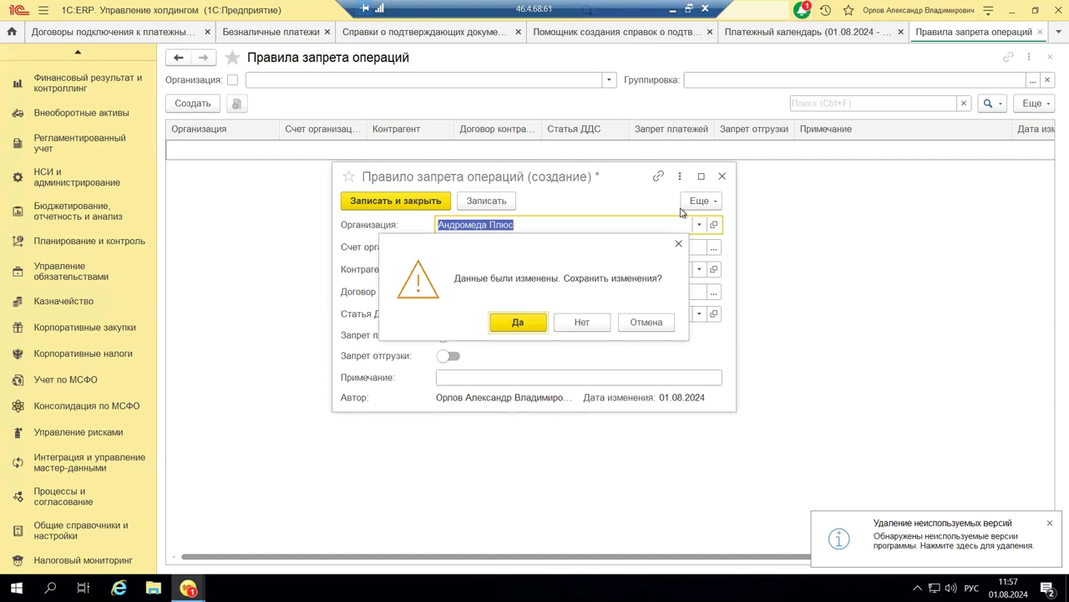
left_click(517, 323)
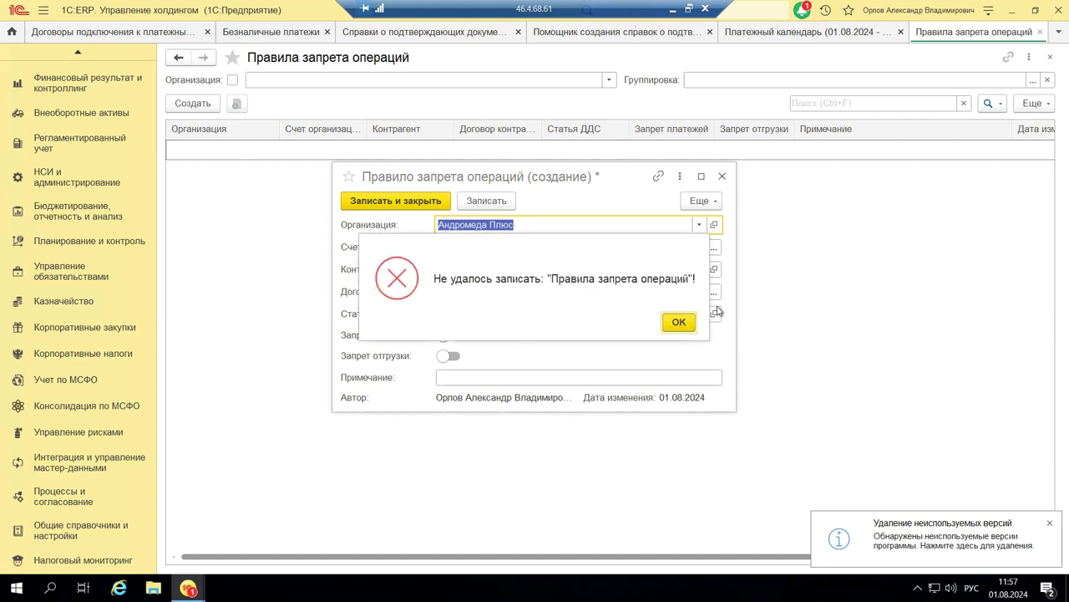
left_click(676, 321)
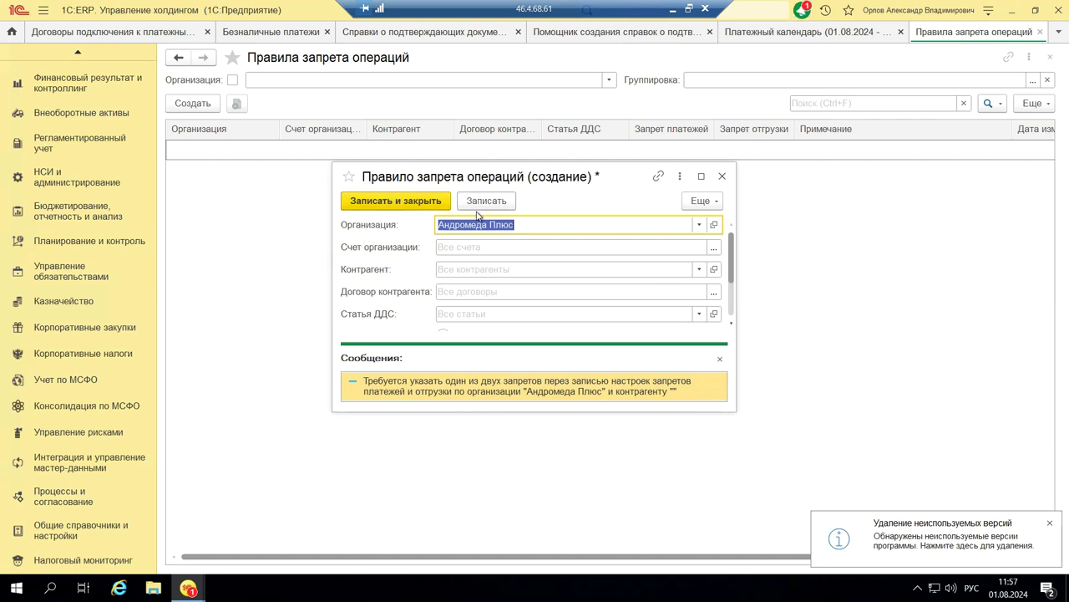
left_click(722, 176)
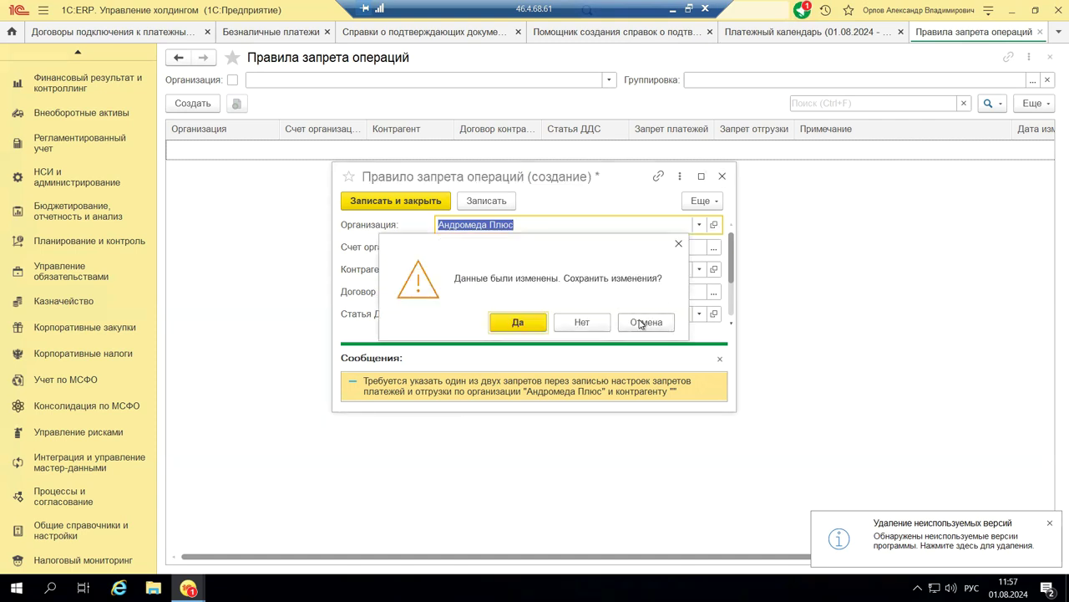
left_click(585, 322)
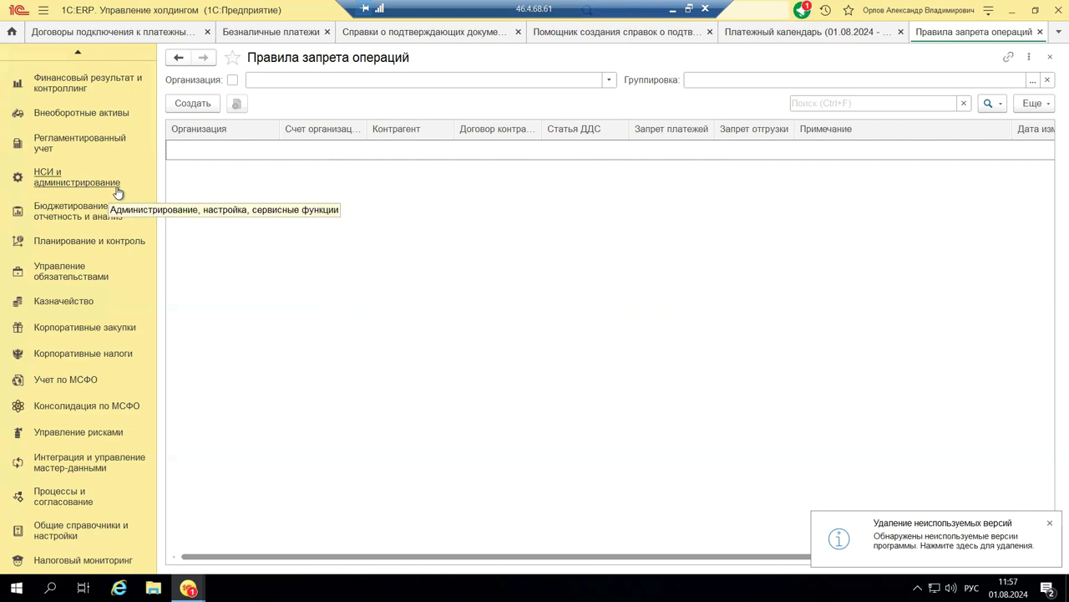
Look through the commands of the Казначейство section and the Регламентированный учет section.
left_click(65, 302)
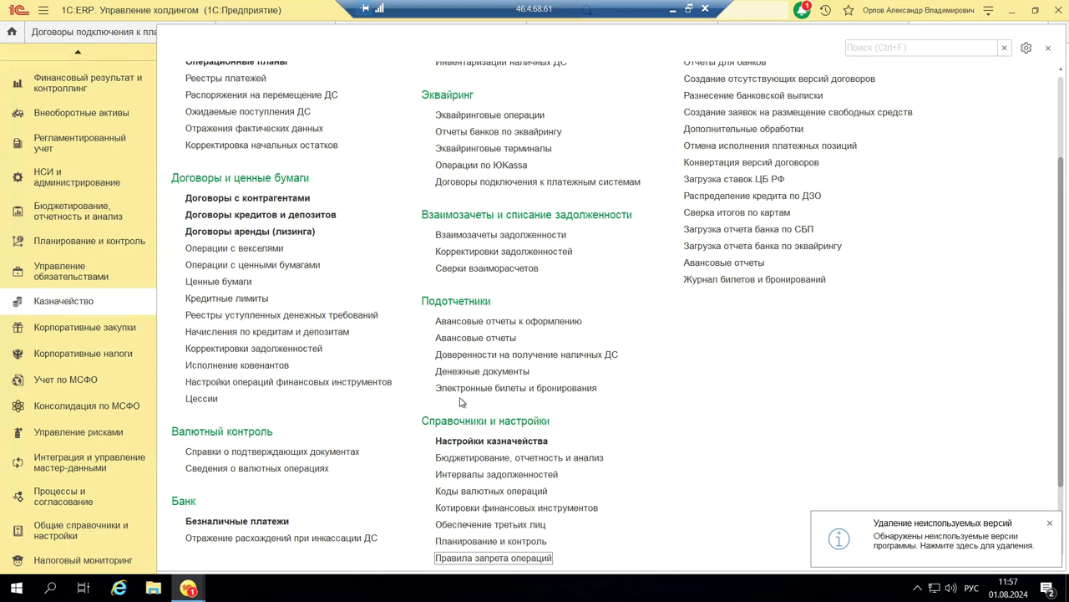
scroll(787, 383, "up", 3)
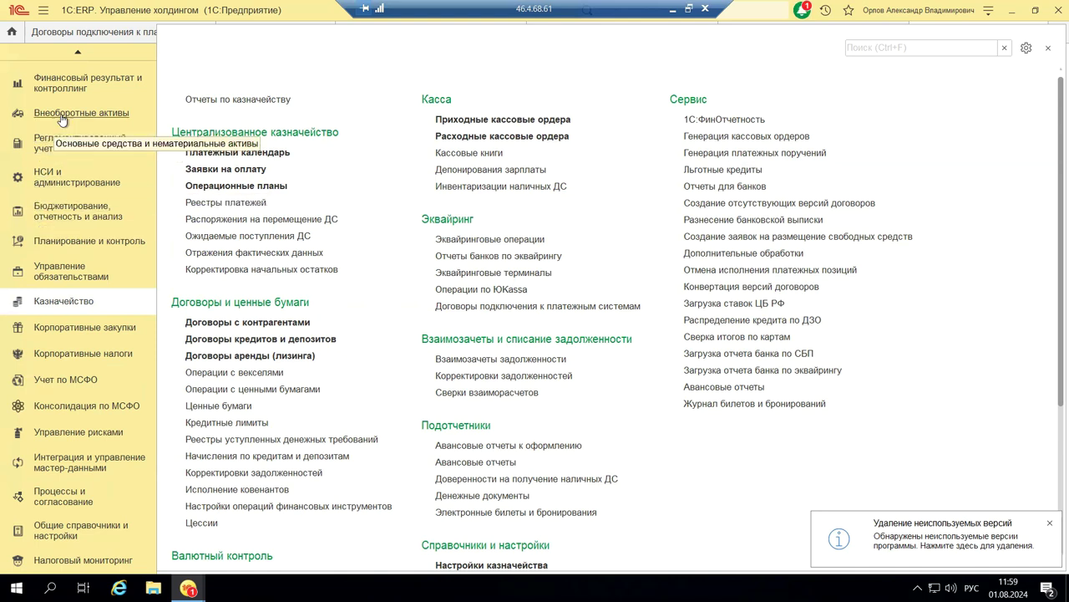
scroll(61, 120, "up", 2)
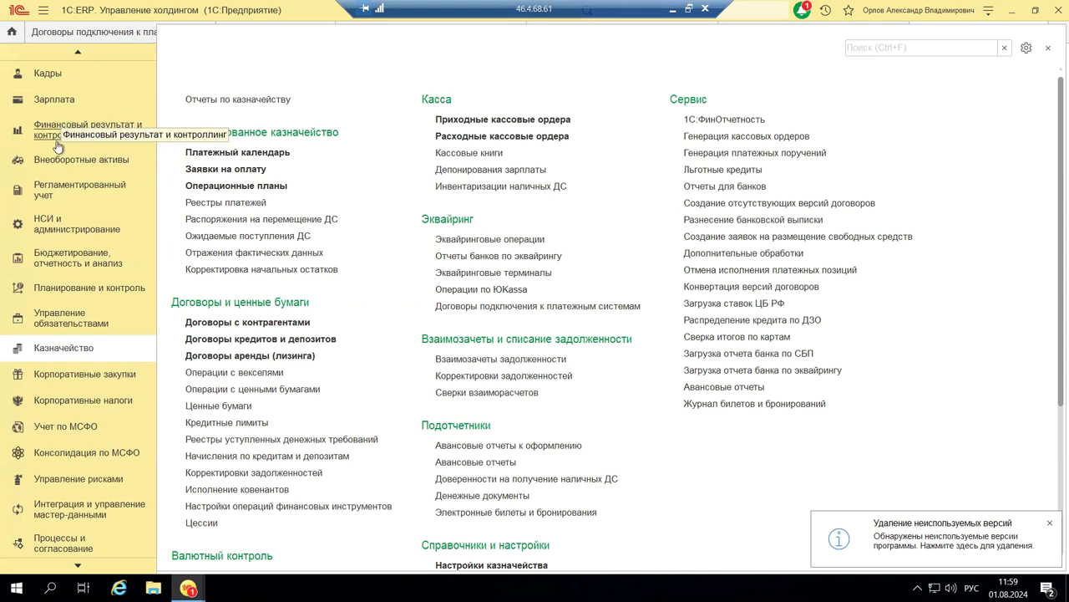
left_click(48, 187)
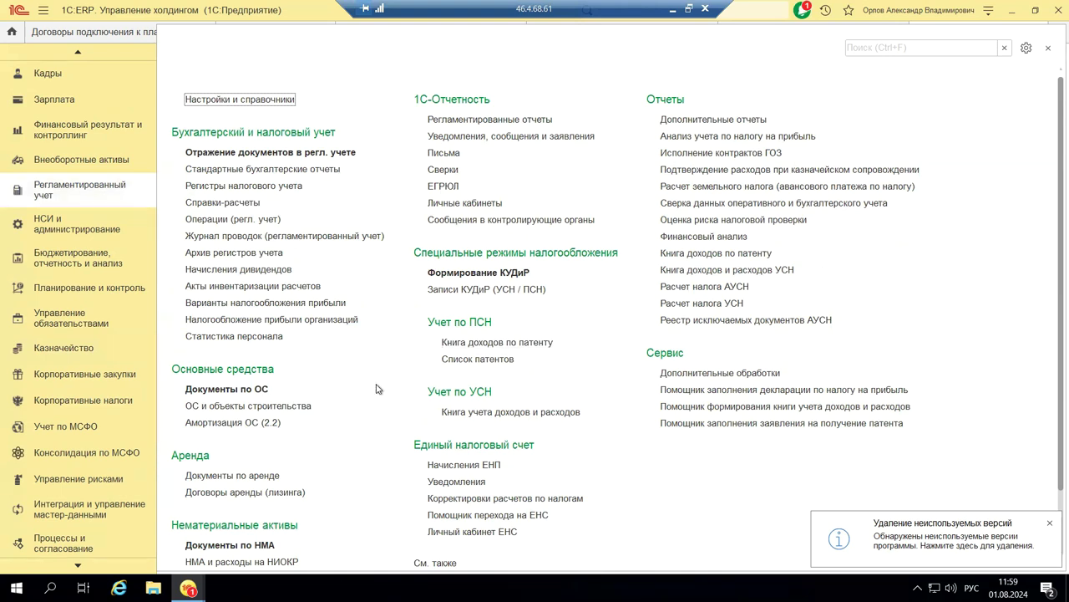
scroll(375, 388, "down", 1)
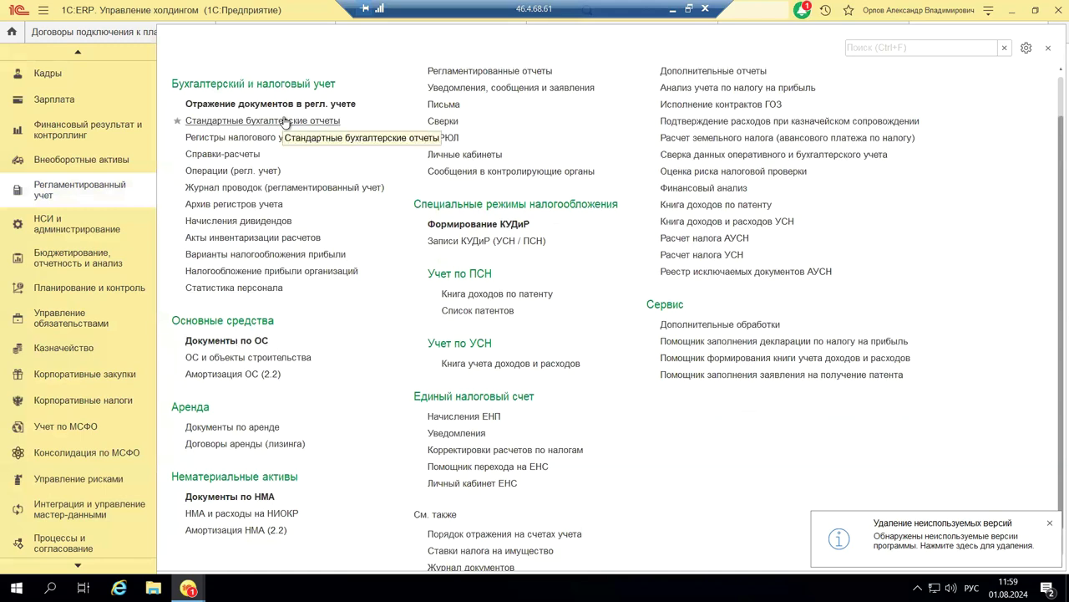
scroll(374, 367, "up", 2)
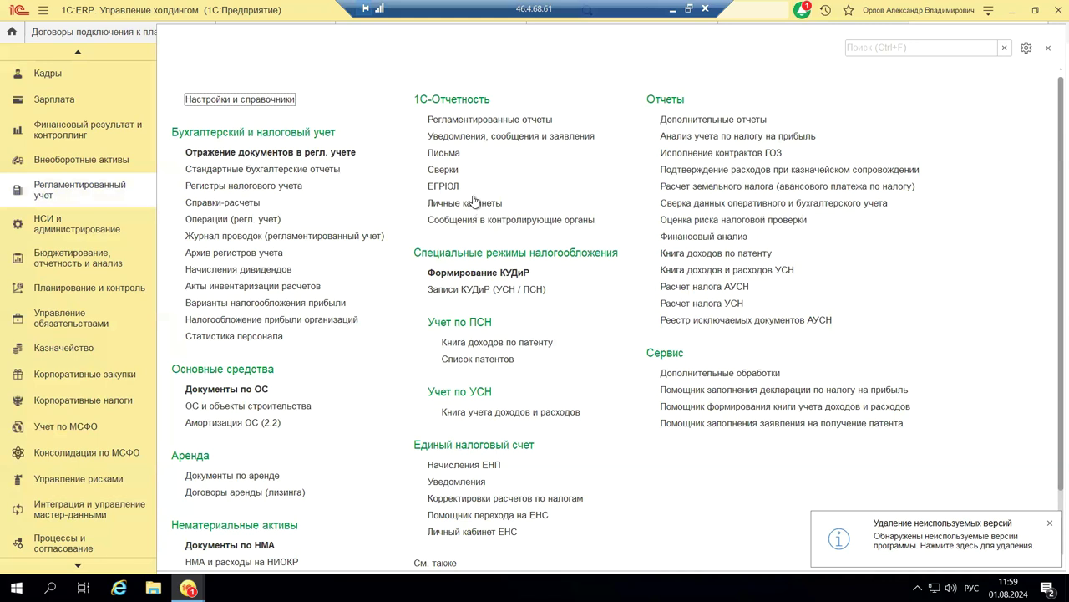
Open Регламентированные отчеты, dismiss the Интернет-поддержка login and the 1С-Отчетность offer, and close the reports list.
left_click(482, 122)
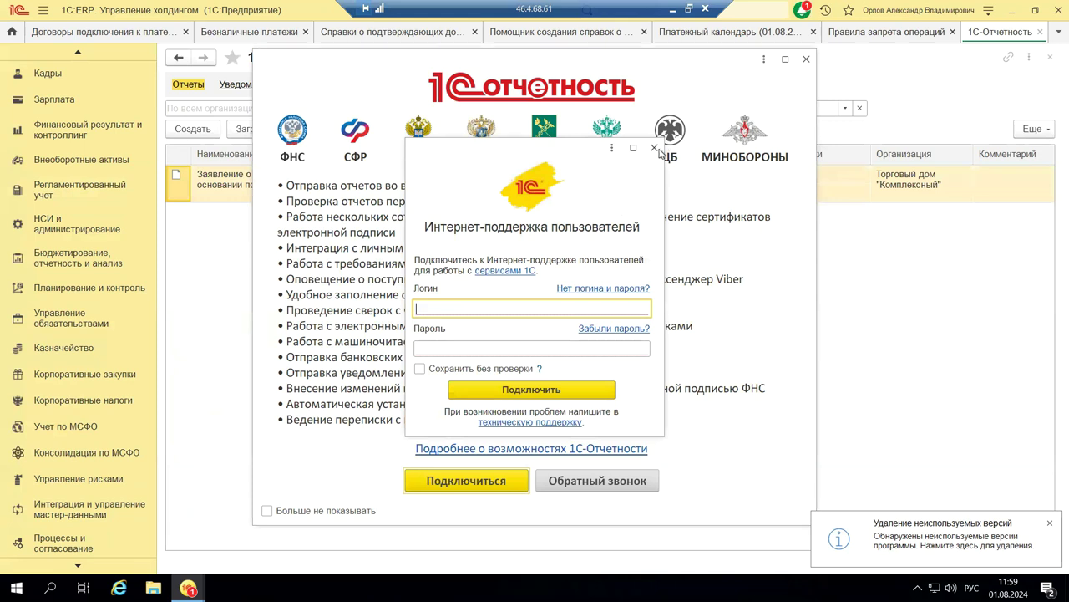
left_click(655, 151)
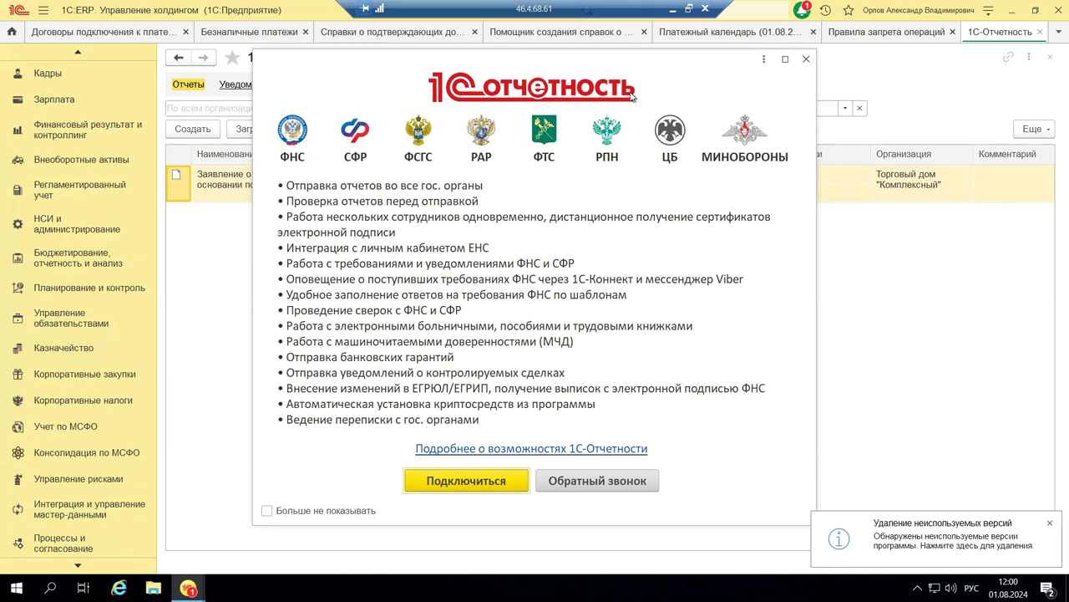
left_click(807, 60)
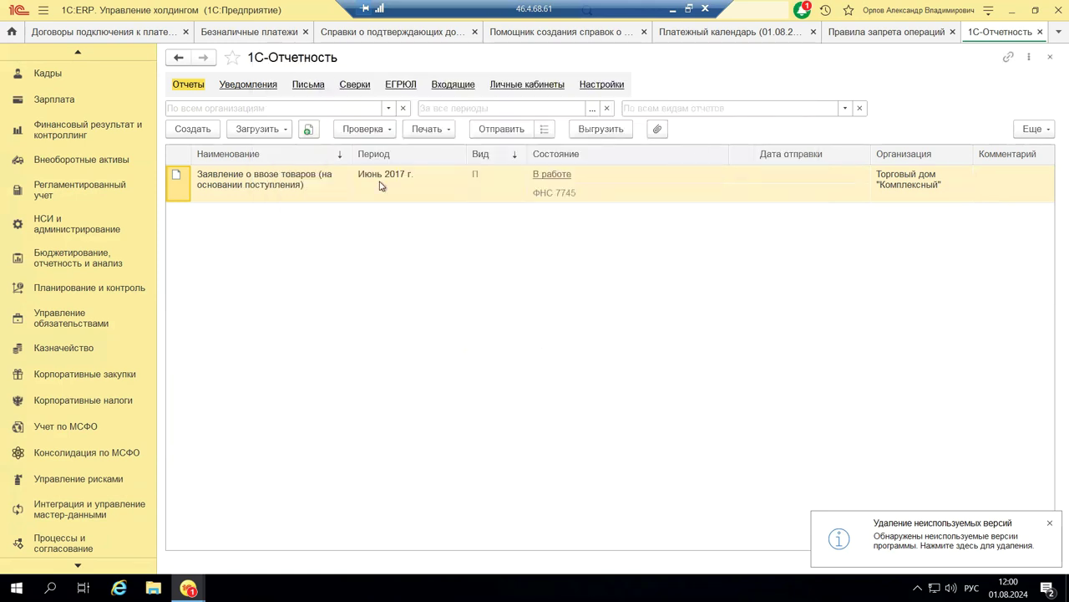
left_click(1051, 57)
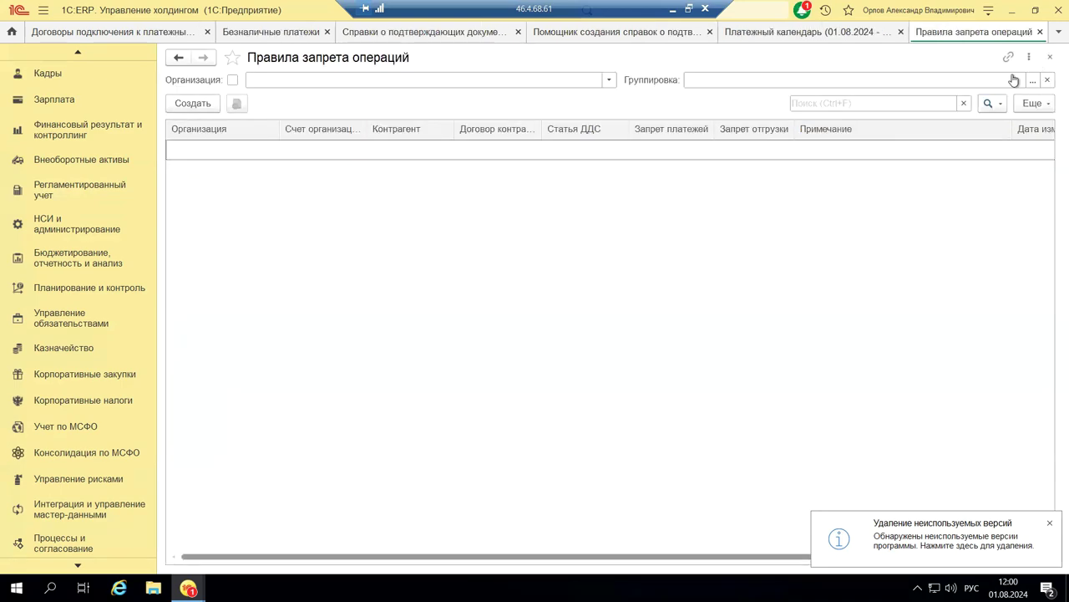
Open Личный кабинет ЕНС from the Регламентированный учет section and set its Организация to Металл-Сервис.
left_click(84, 188)
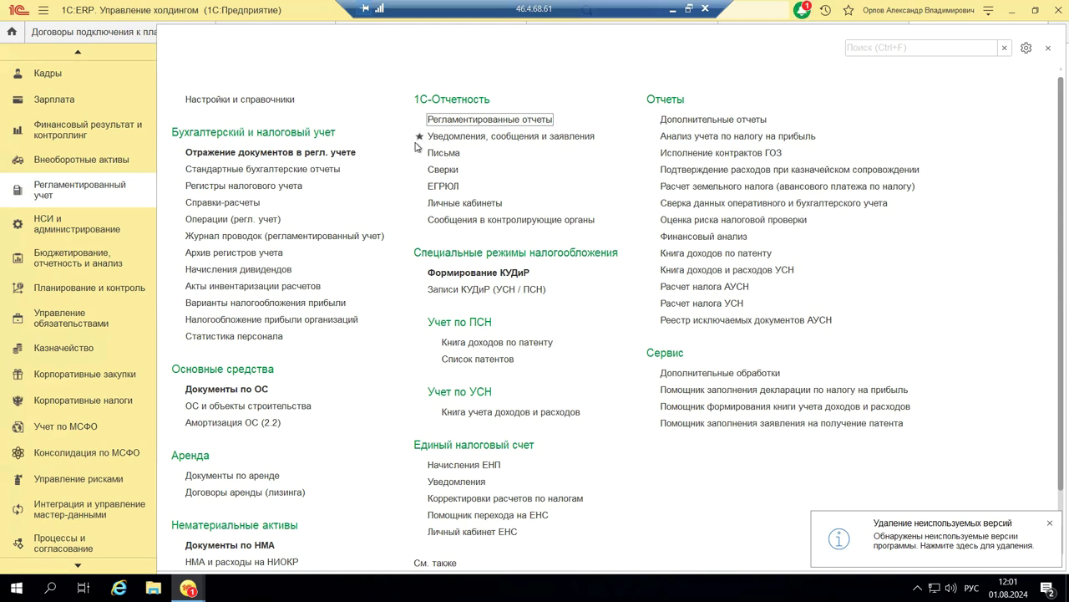
left_click(479, 538)
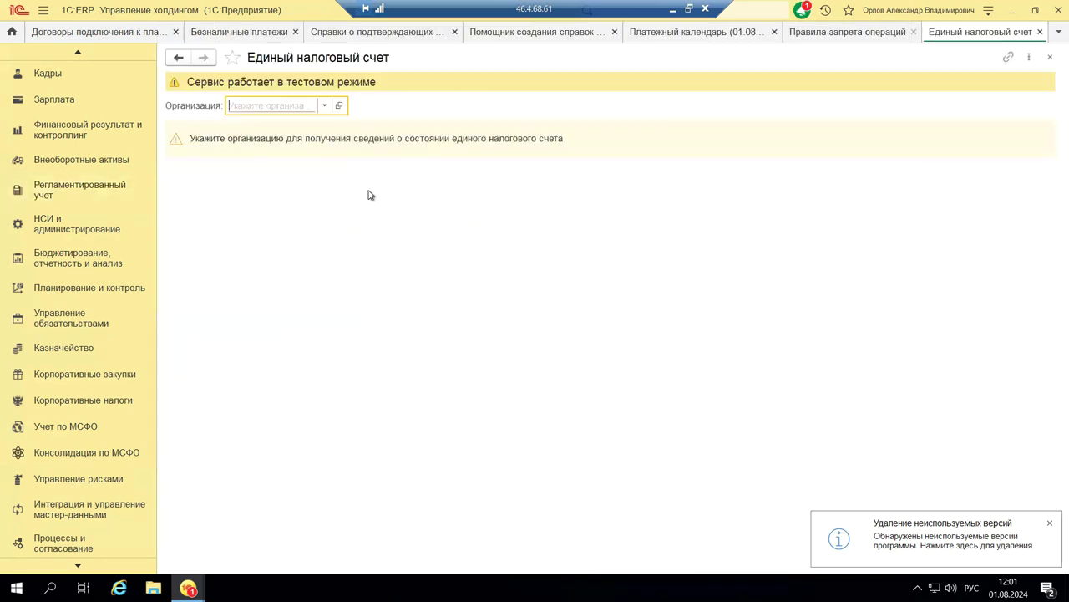
left_click(325, 109)
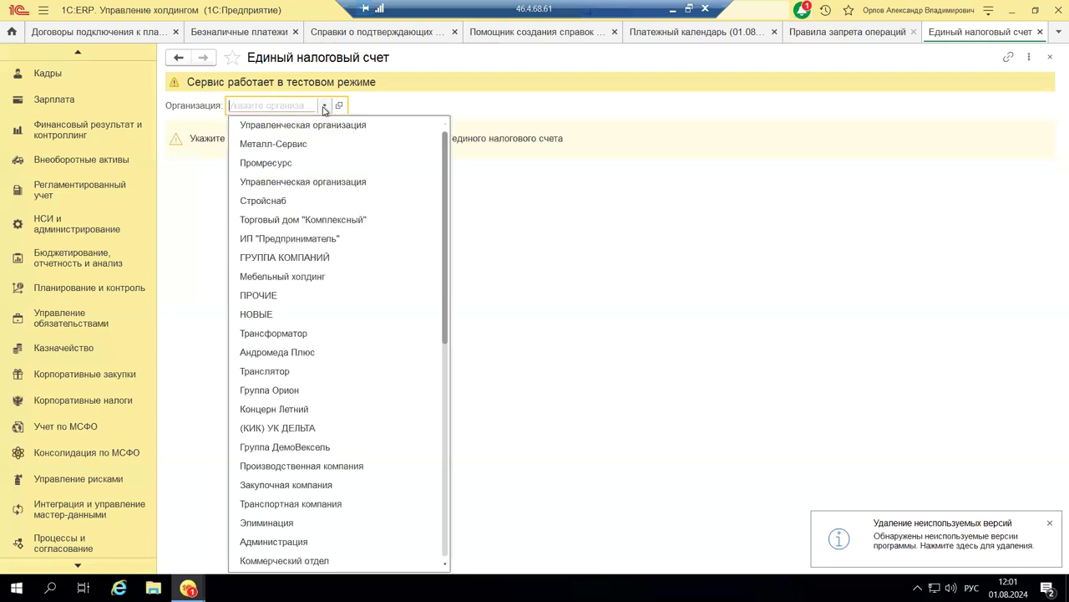
left_click(311, 151)
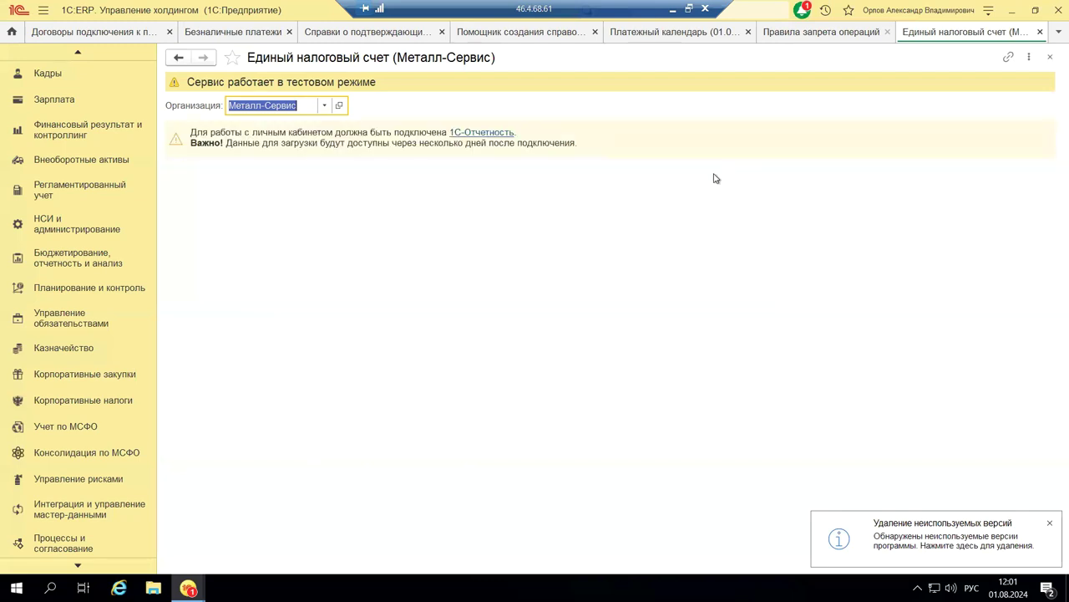
Start the 1С-Отчетность connection application for Металл-Сервис and try to set the certificate issuer to В инспекции ФНС.
left_click(491, 135)
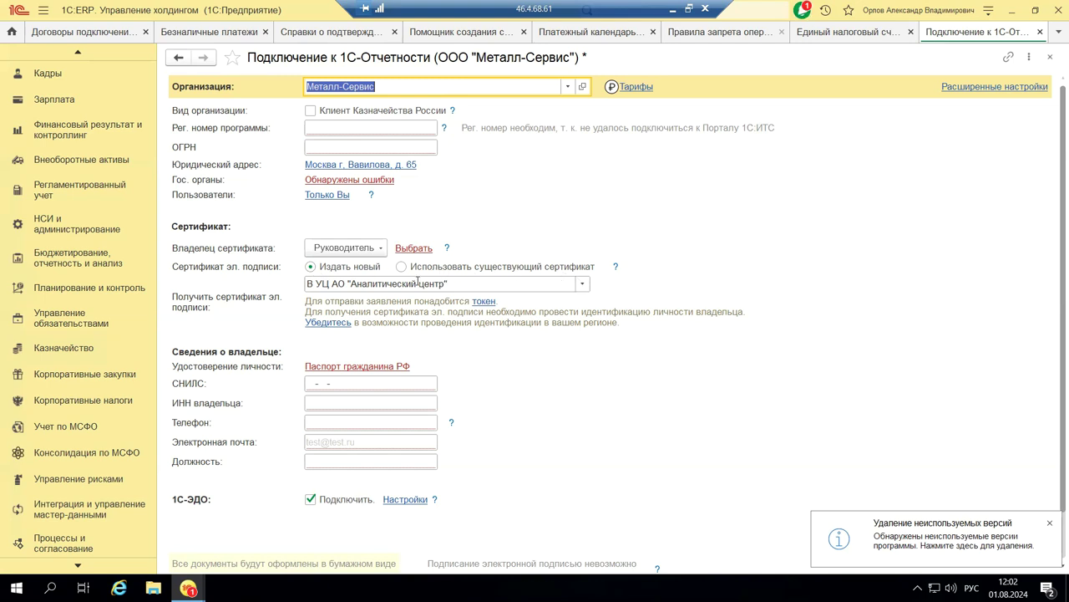
left_click(584, 284)
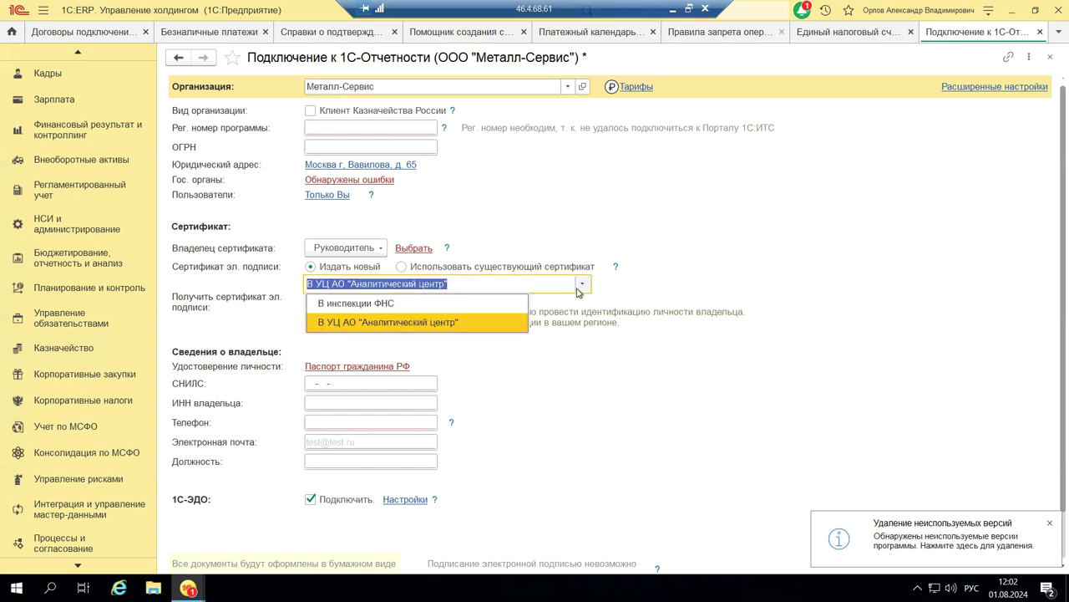
left_click(346, 304)
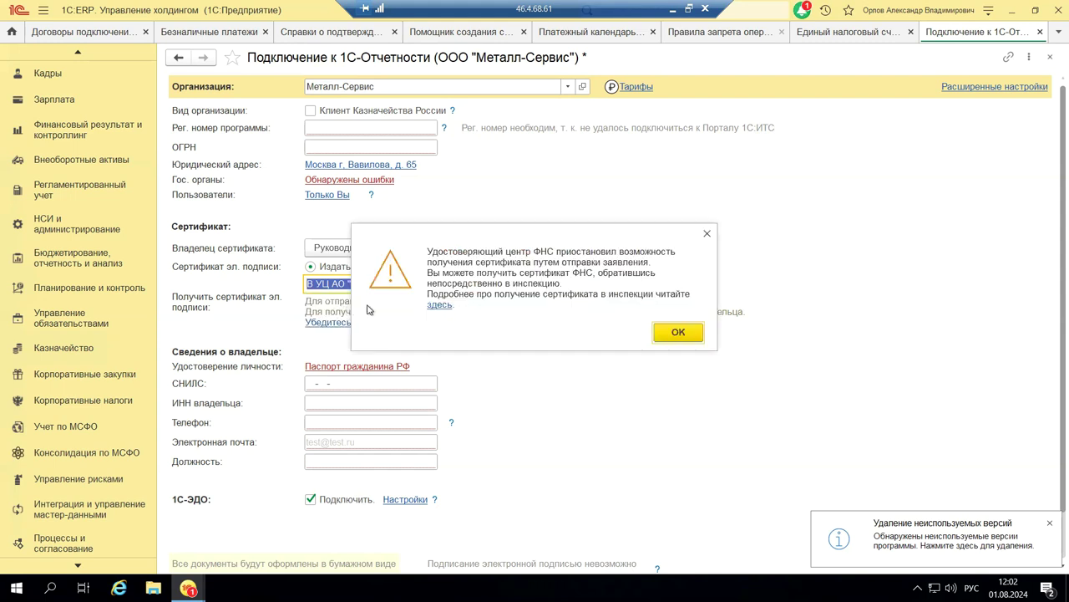
left_click(692, 332)
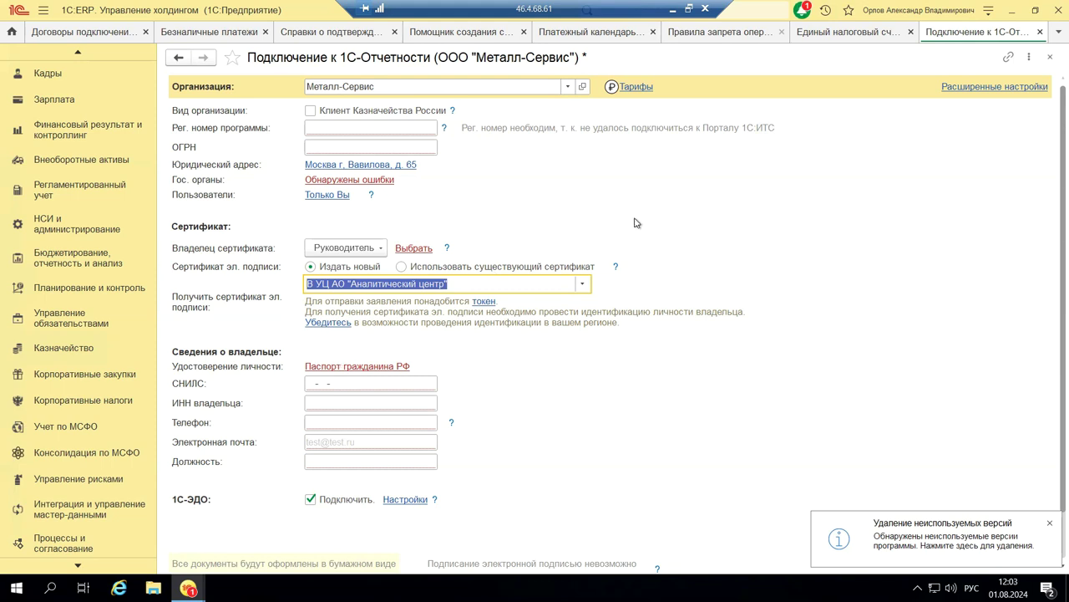
Discard the 1С-Отчетность connection application without saving and close the Единый налоговый счет form.
left_click(1052, 61)
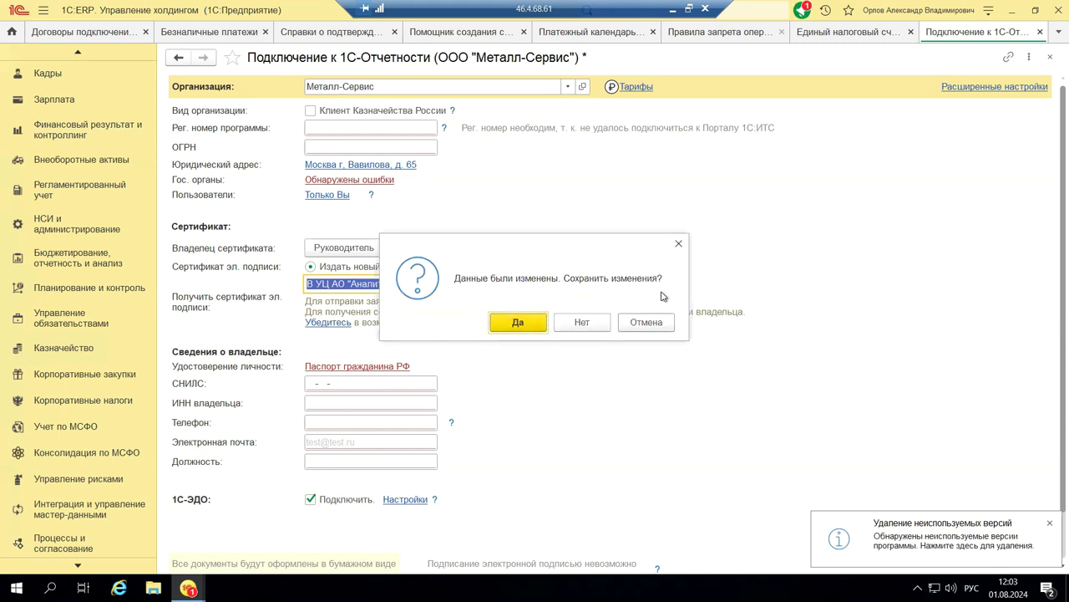
left_click(679, 243)
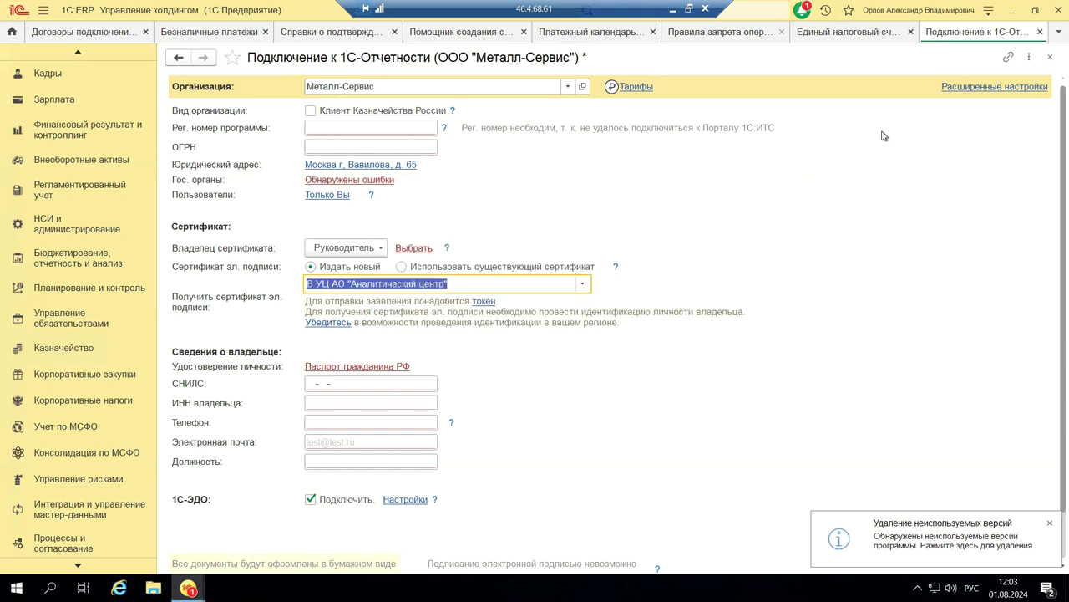
left_click(1052, 56)
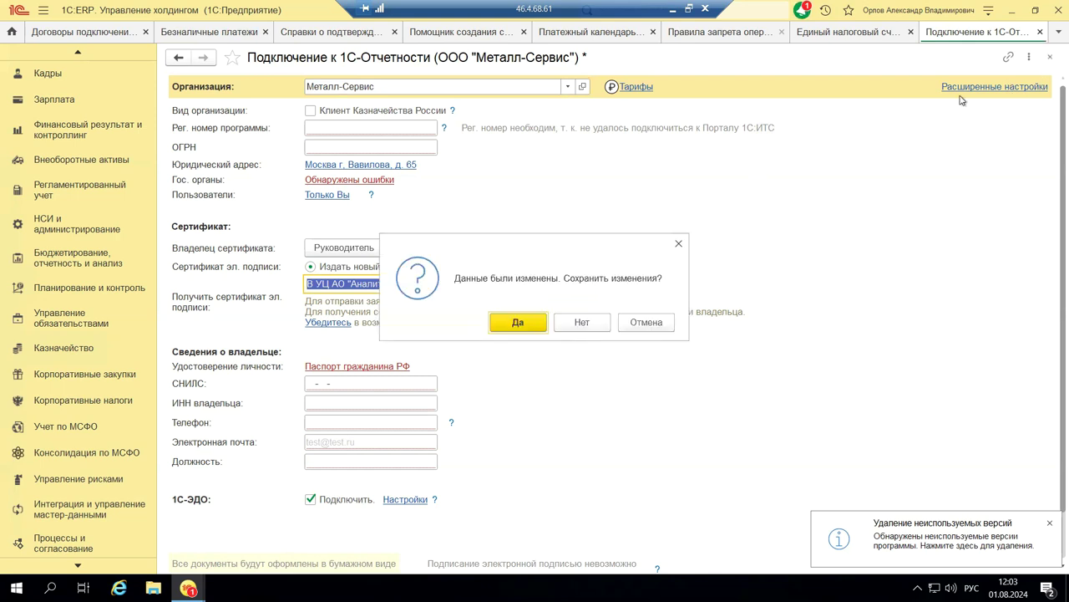
left_click(571, 324)
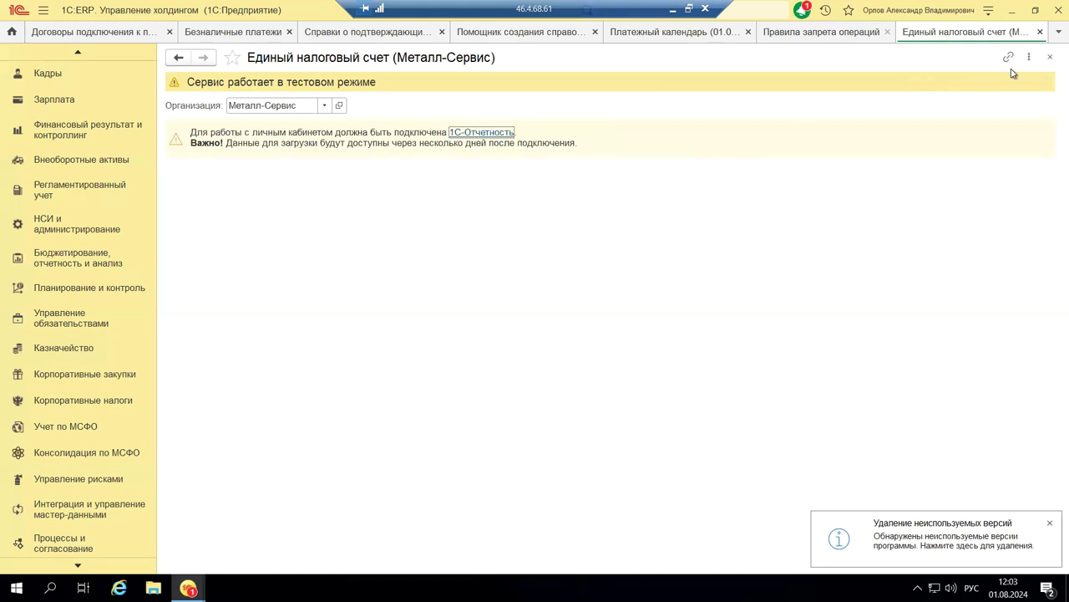
left_click(1050, 58)
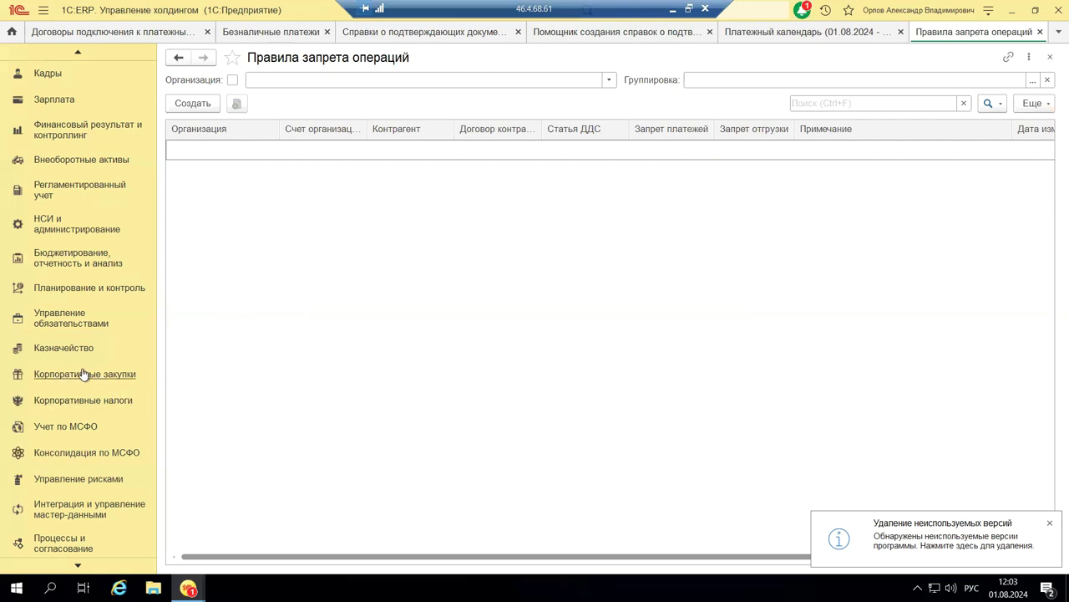
Close the Правила запрета операций list and switch to the PowerPoint presentation 1С-ERP.УХ-2024-Корпоративное казначейство.pptx.
left_click(1050, 57)
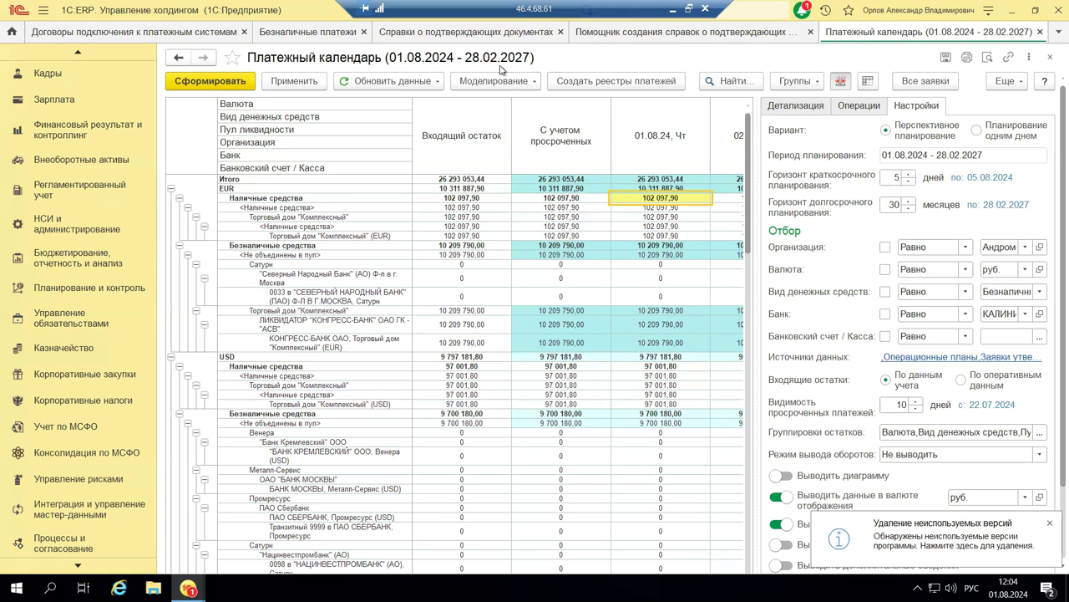
left_click(671, 9)
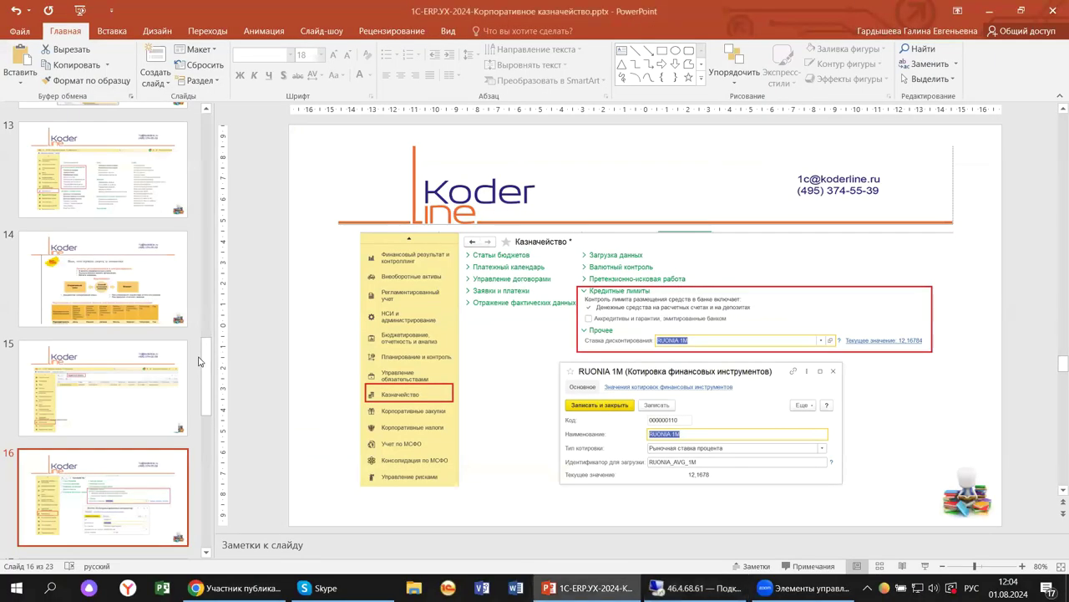